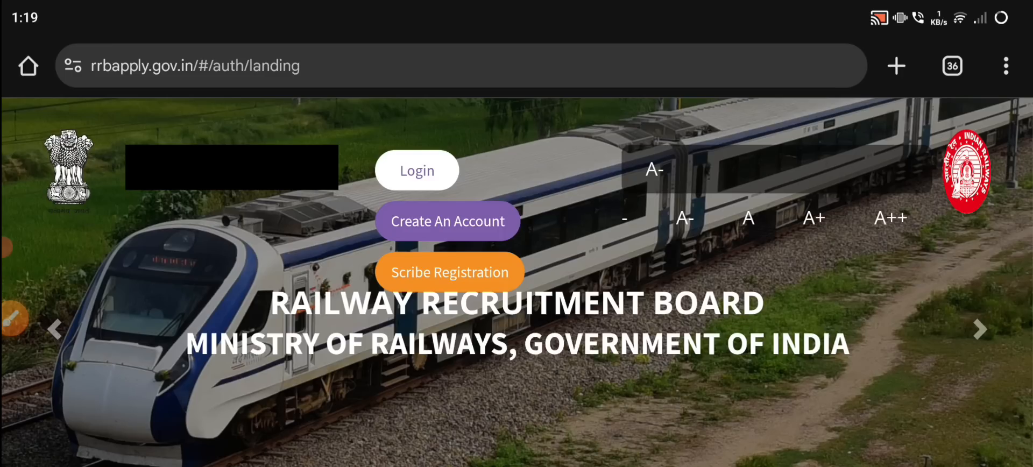
Open the Create an Account registration page and outline its Please Note dialog
left_click(447, 221)
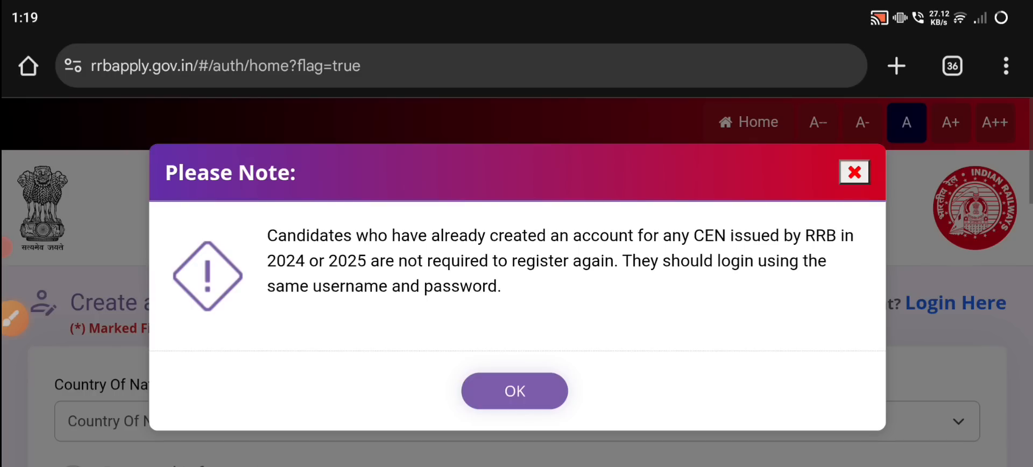
left_click(13, 318)
left_click(921, 411)
mouse_move(881, 213)
left_mouse_down()
mouse_move(656, 265)
mouse_move(261, 321)
mouse_move(173, 322)
left_mouse_up()
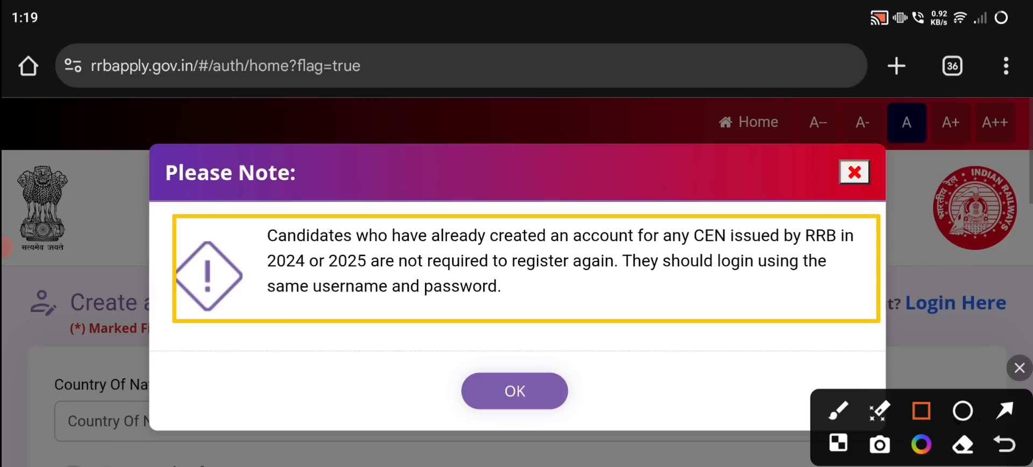
Finish annotating the note about existing 2024–2025 accounts, then close it with the red X
left_click(879, 411)
left_click_drag(368, 296, 428, 296)
left_click_drag(567, 303, 581, 304)
left_click_drag(921, 428, 836, 433)
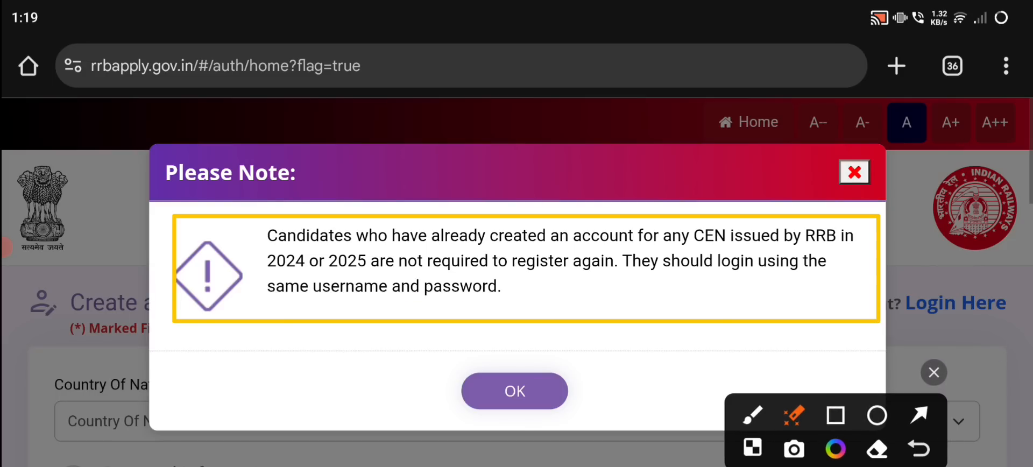
left_click(933, 372)
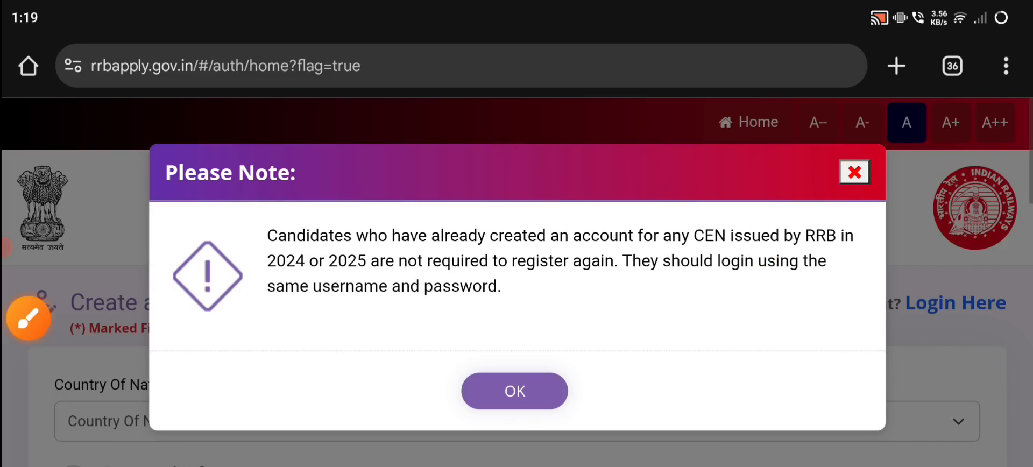
left_click(855, 172)
scroll(517, 282, "down", 3)
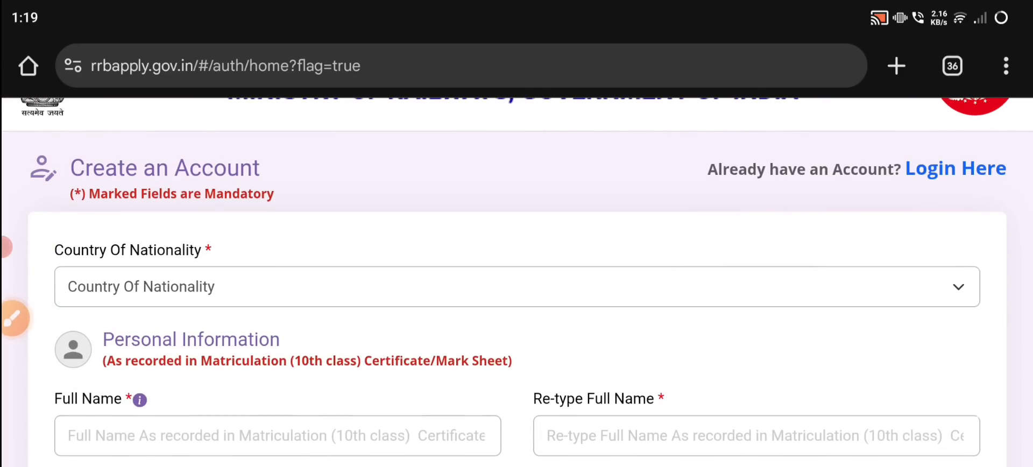
scroll(516, 282, "up", 1)
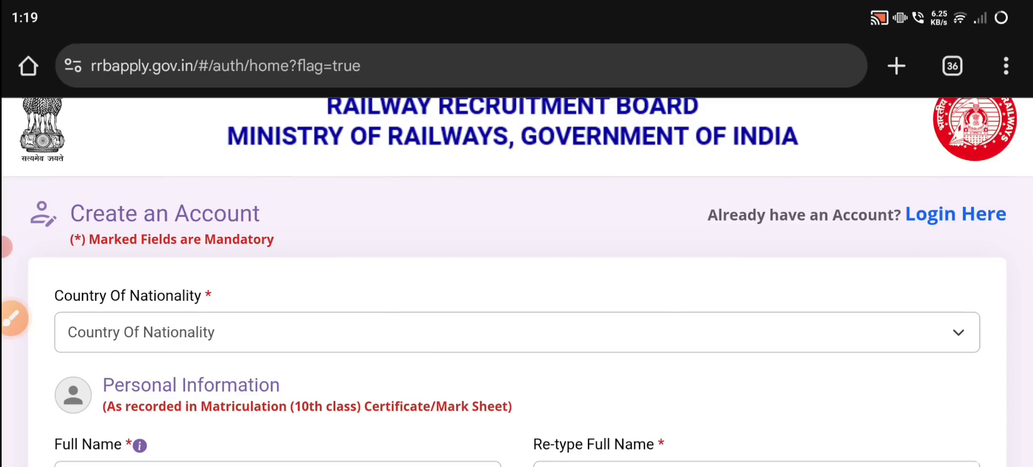
scroll(517, 282, "up", 1)
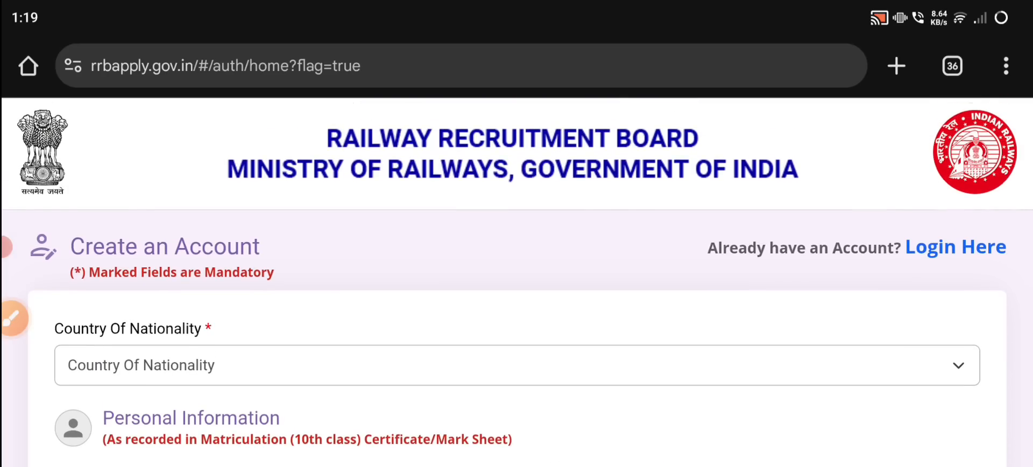
left_click(14, 318)
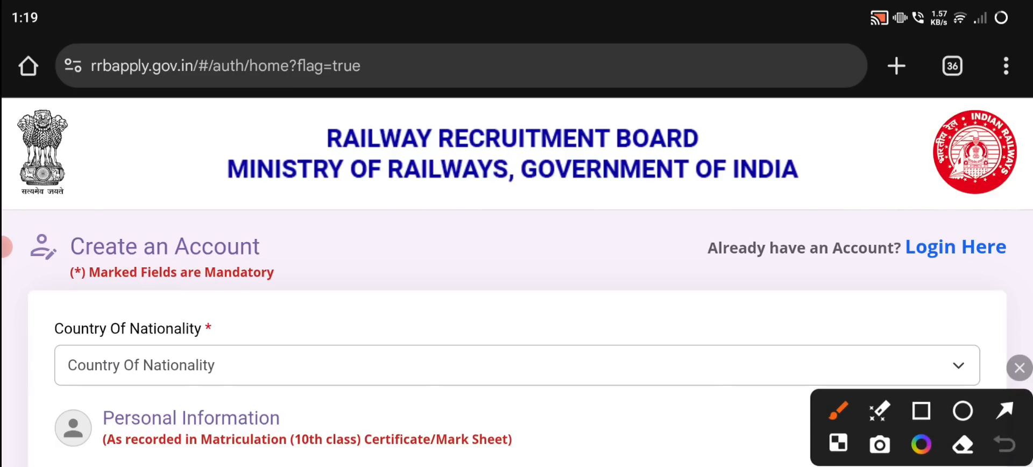
left_click(921, 410)
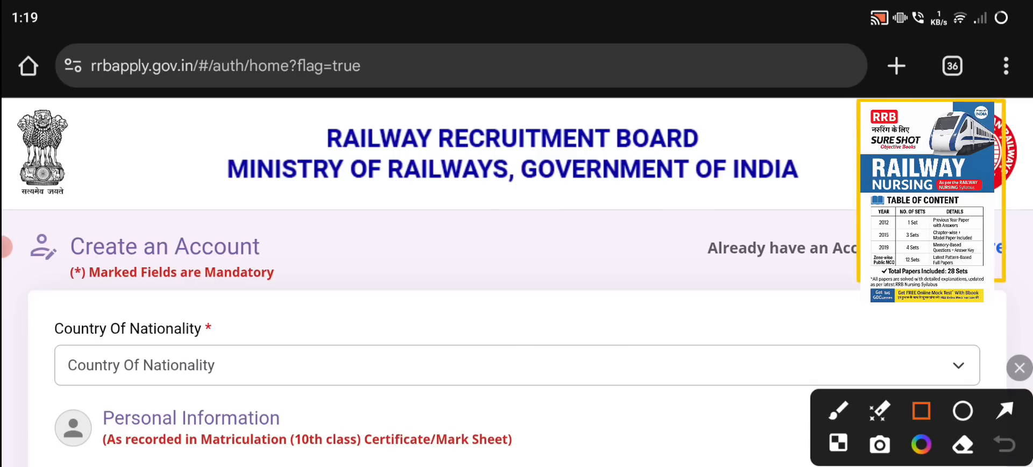
left_click_drag(1005, 281, 1012, 311)
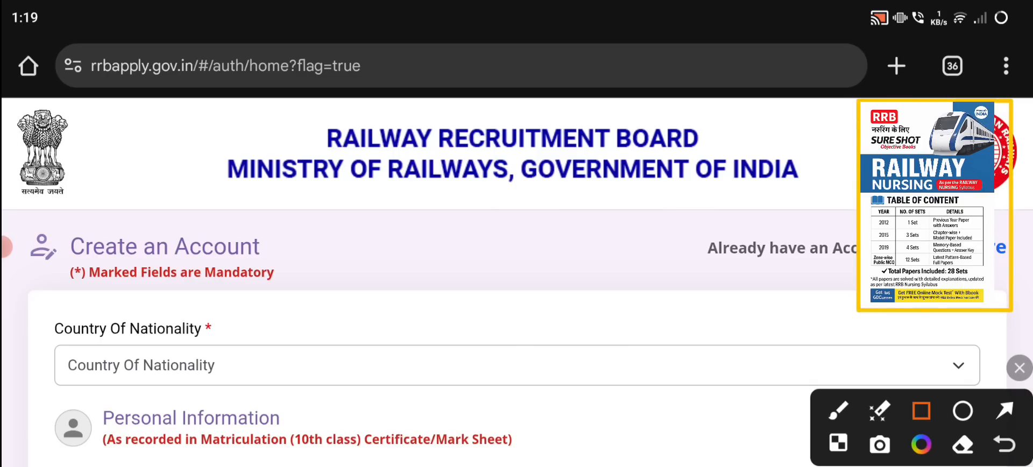
left_click(839, 411)
left_click_drag(694, 295, 858, 308)
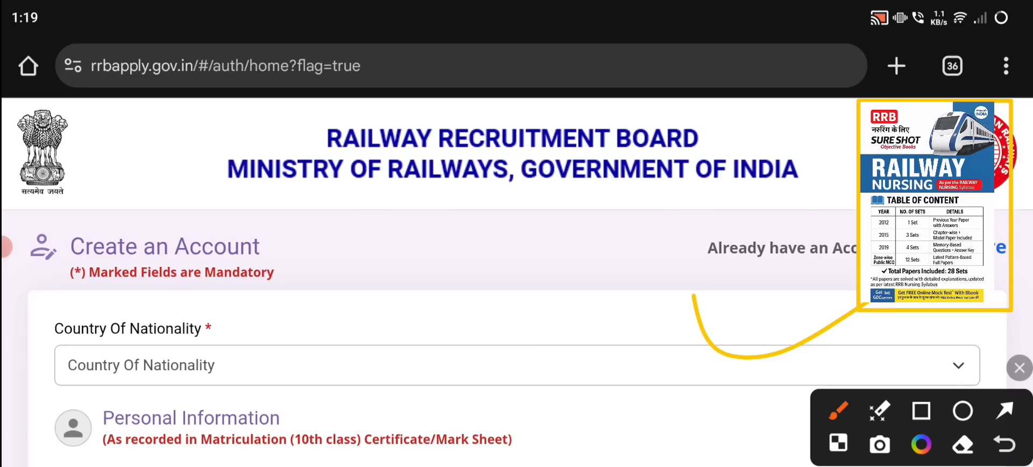
left_click(921, 410)
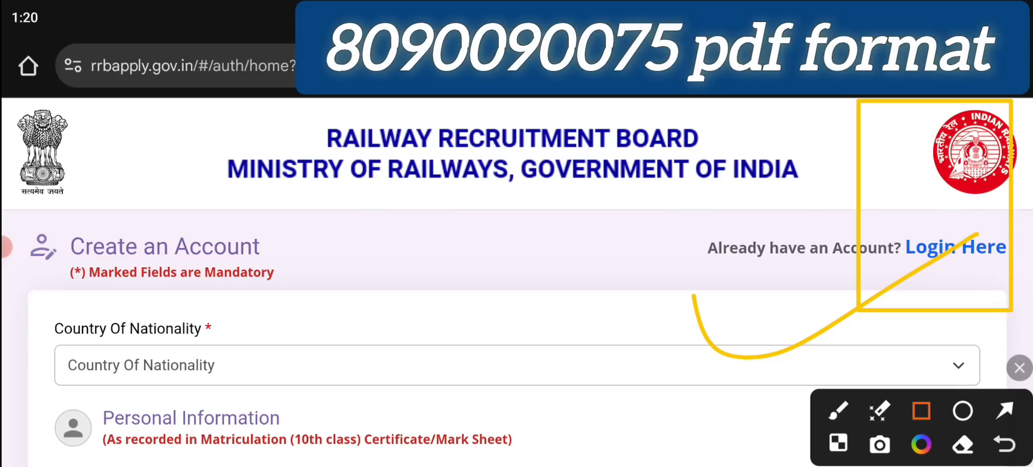
left_click_drag(856, 117, 545, 144)
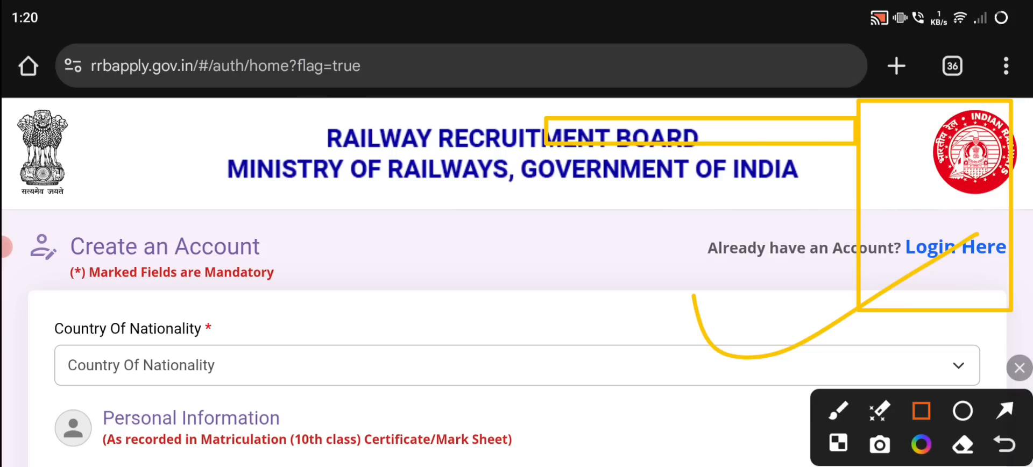
left_click(1019, 368)
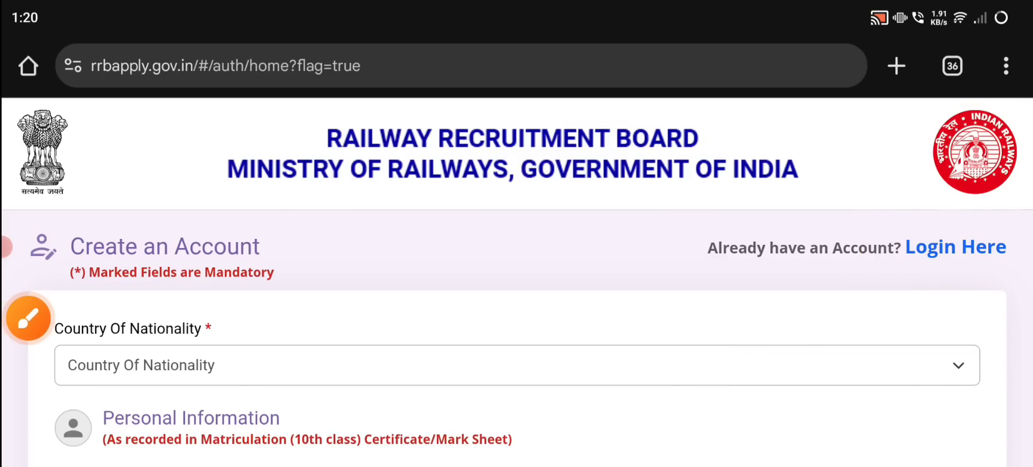
Set Country Of Nationality to India
scroll(517, 280, "down", 1)
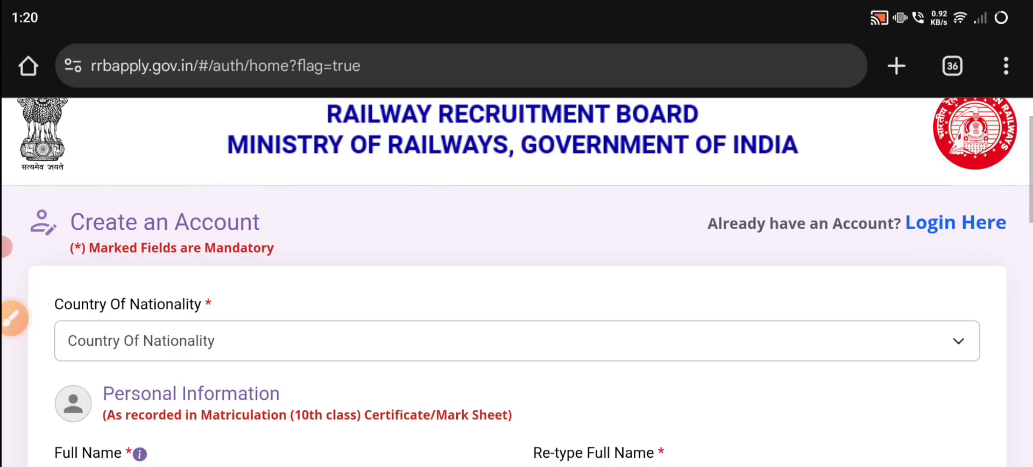
left_click_drag(851, 201, 988, 256)
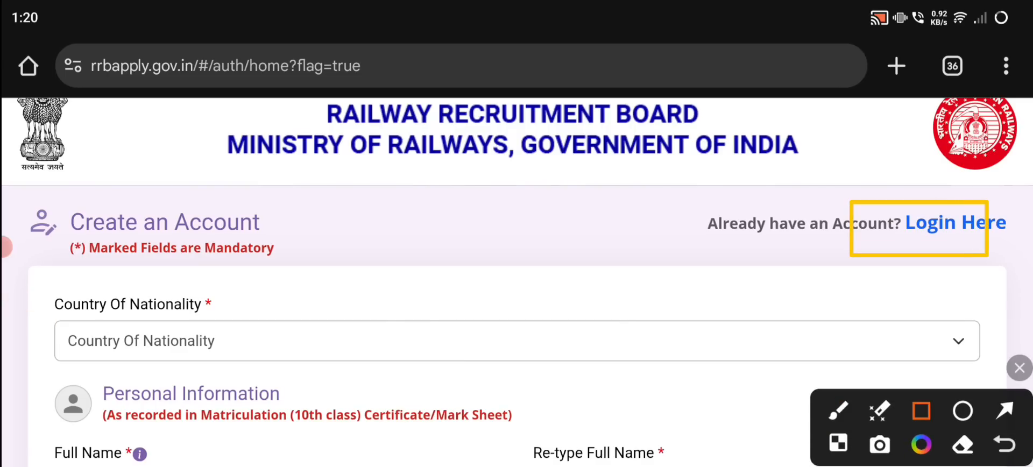
left_click(938, 378)
scroll(516, 280, "down", 3)
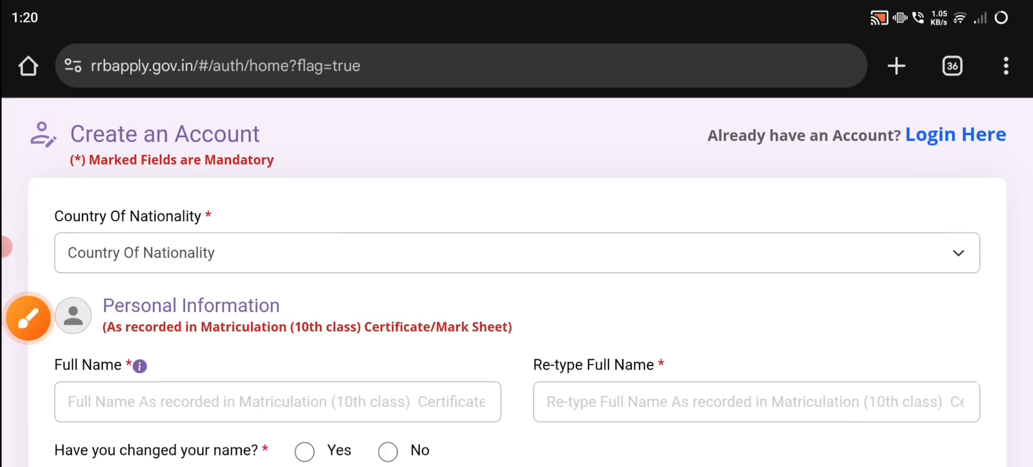
left_click(517, 252)
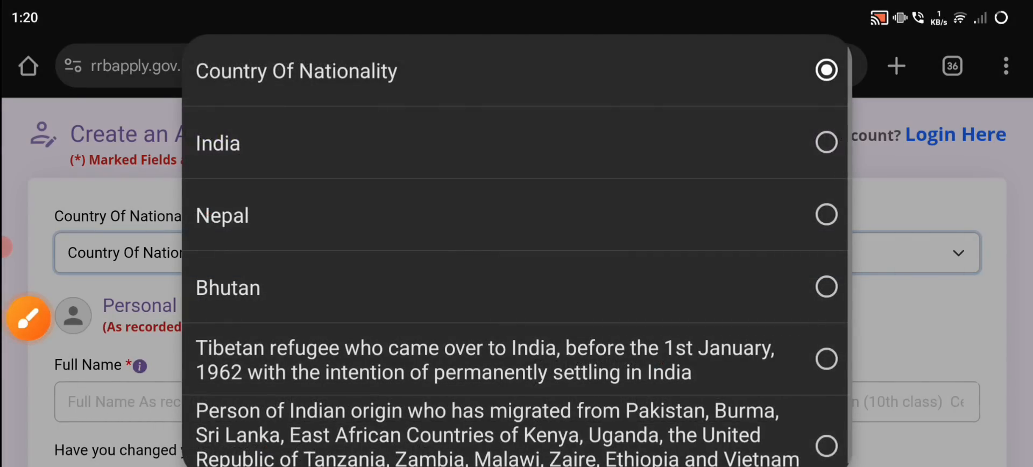
left_click(218, 142)
Mark up the form, then answer No to 'Have you changed your name?'
scroll(517, 280, "down", 2)
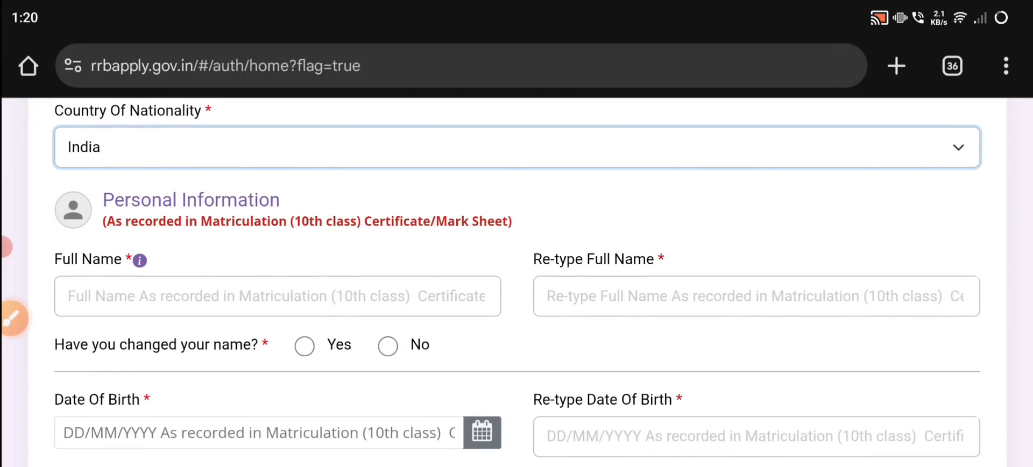
scroll(517, 281, "down", 1)
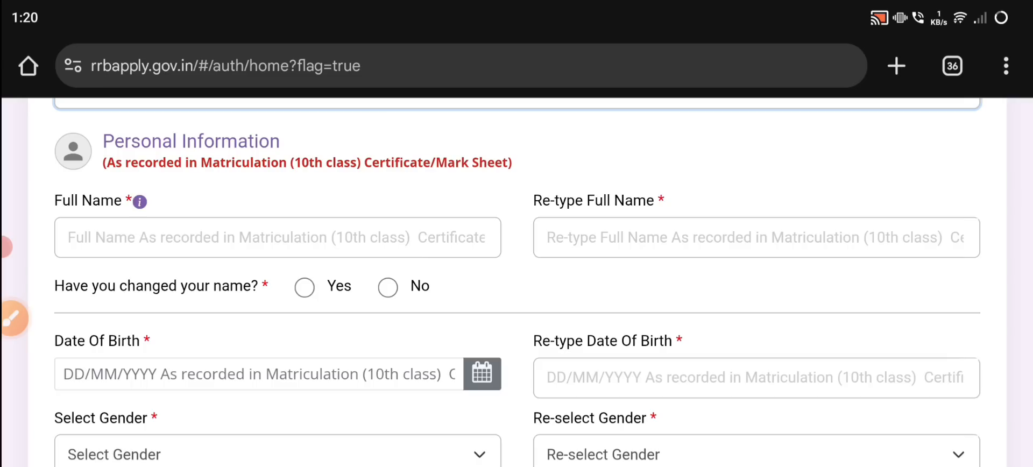
left_click(13, 318)
left_click(921, 411)
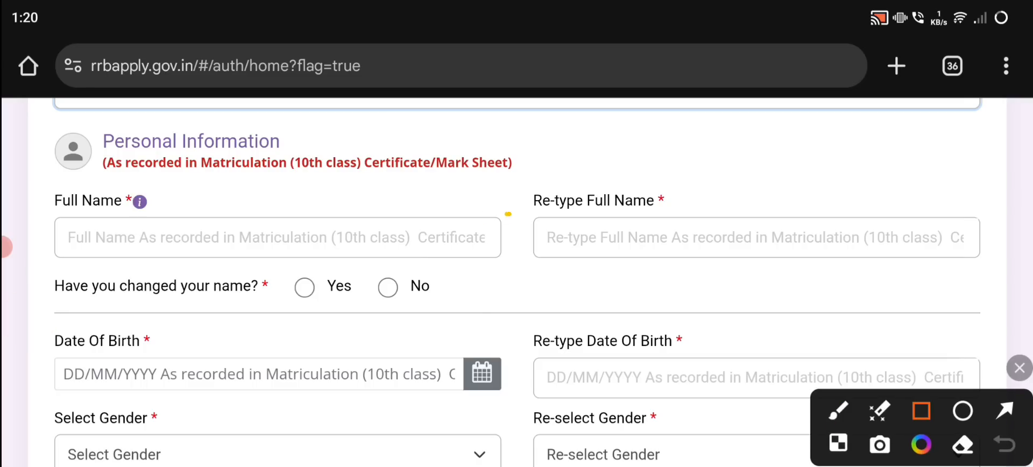
mouse_move(507, 214)
left_mouse_down()
mouse_move(203, 263)
mouse_move(42, 265)
left_mouse_up()
mouse_move(668, 217)
left_mouse_down()
mouse_move(530, 229)
mouse_move(983, 259)
left_mouse_up()
left_click_drag(921, 427, 861, 411)
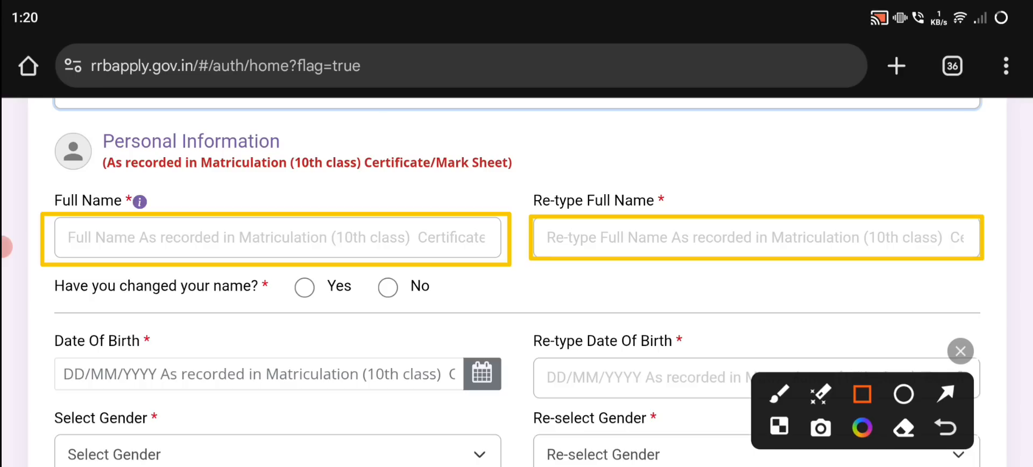
left_click(821, 394)
left_click_drag(861, 447, 786, 439)
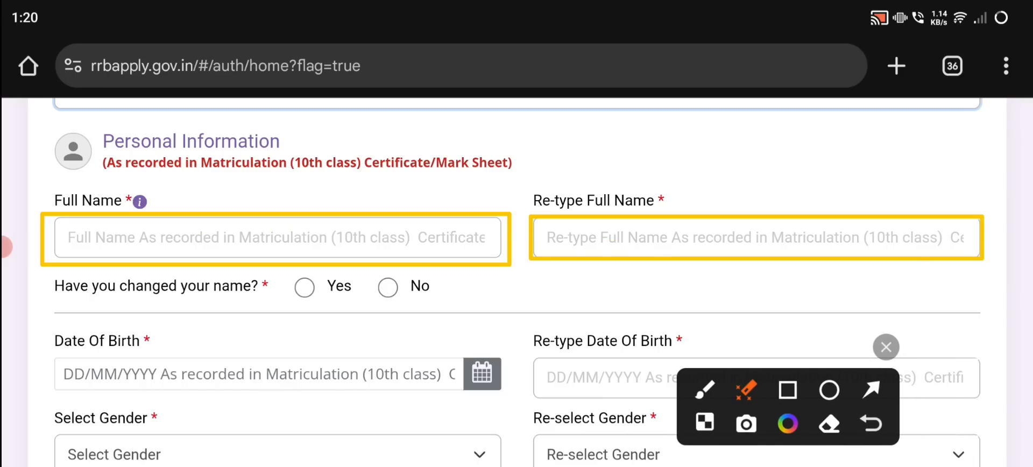
left_click(883, 343)
scroll(516, 280, "down", 2)
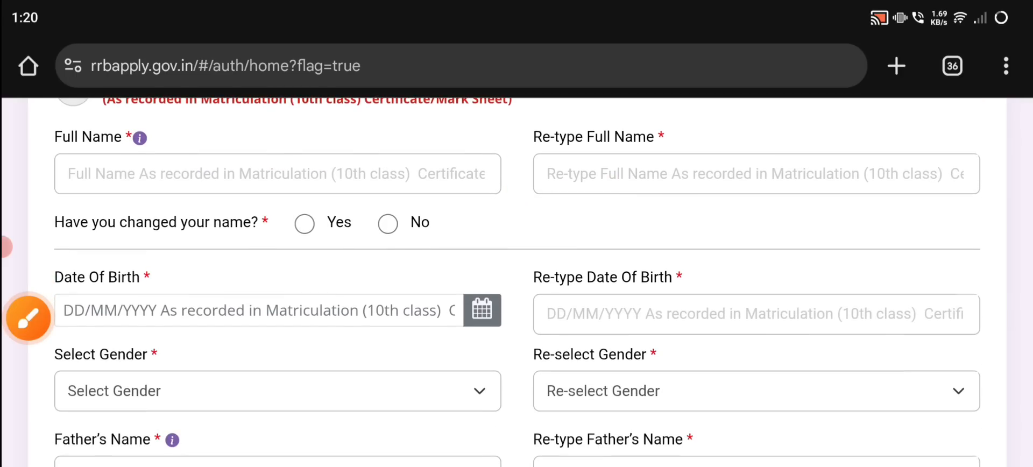
left_click(388, 223)
scroll(516, 280, "down", 2)
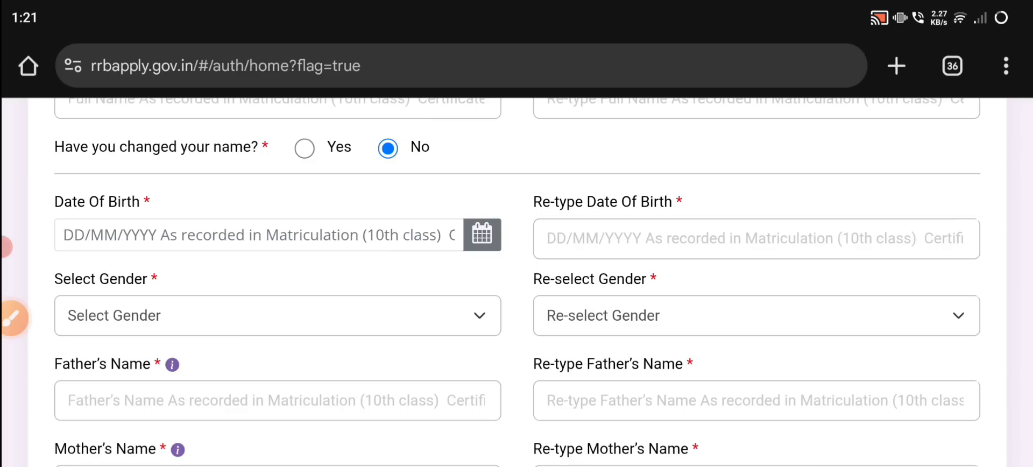
Set Select Gender to Female
left_click(15, 318)
left_click(921, 411)
mouse_move(529, 198)
left_mouse_down()
mouse_move(55, 262)
mouse_move(884, 270)
mouse_move(964, 250)
left_mouse_up()
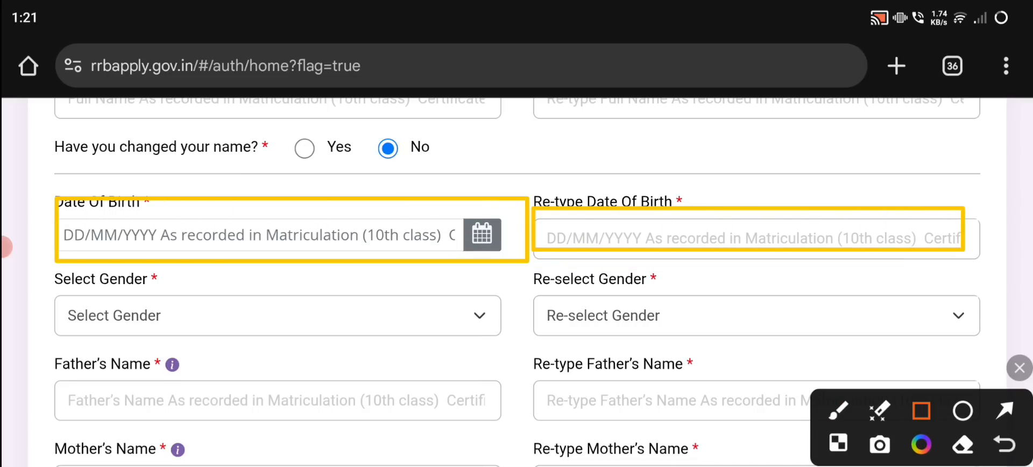
left_click(1019, 368)
left_click(269, 315)
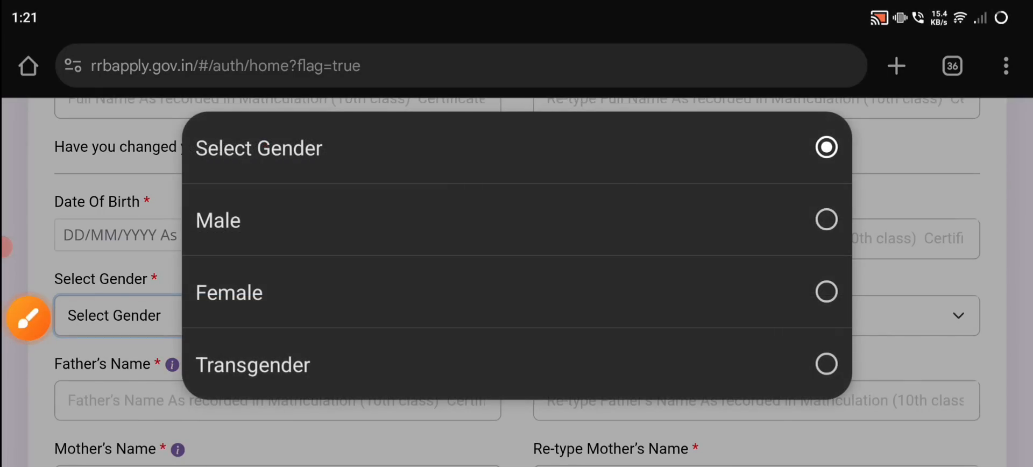
left_click(517, 292)
Re-select Female to confirm the gender, then review the parents' name fields
scroll(517, 283, "down", 2)
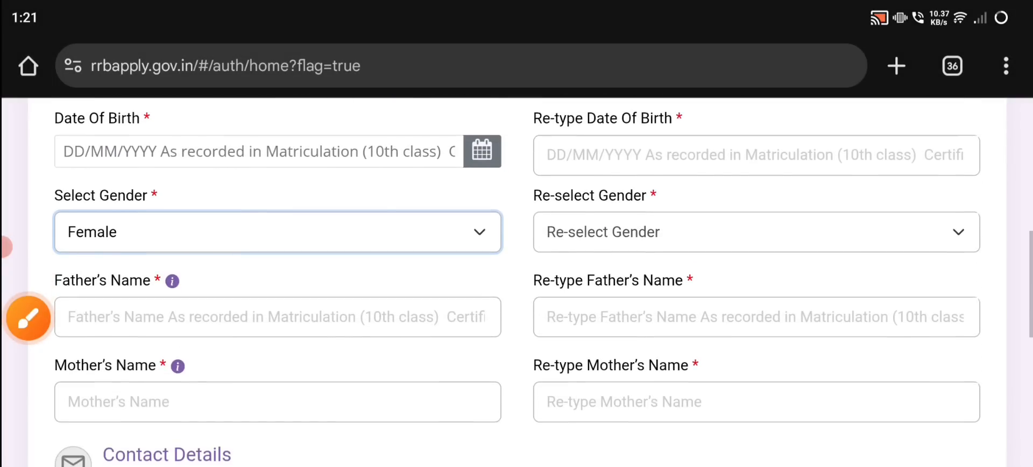
left_click(757, 234)
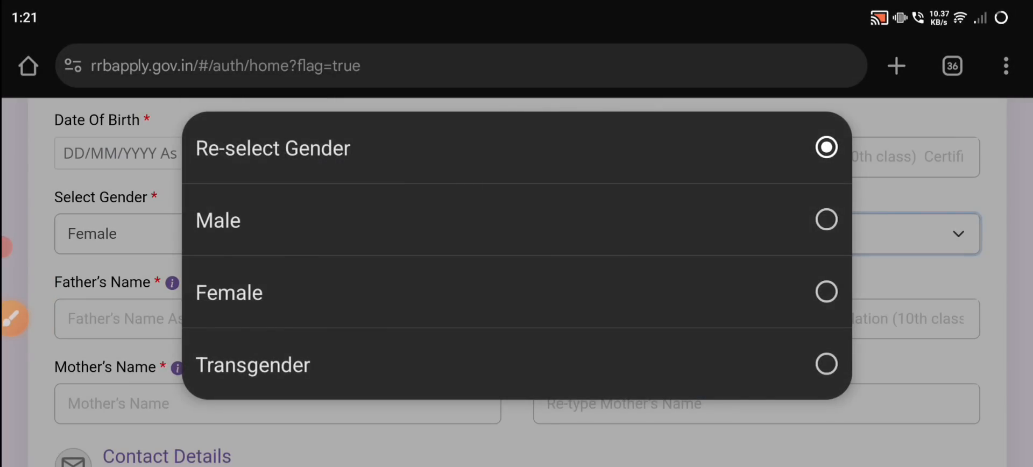
left_click(517, 293)
scroll(516, 282, "down", 1)
scroll(517, 282, "up", 2)
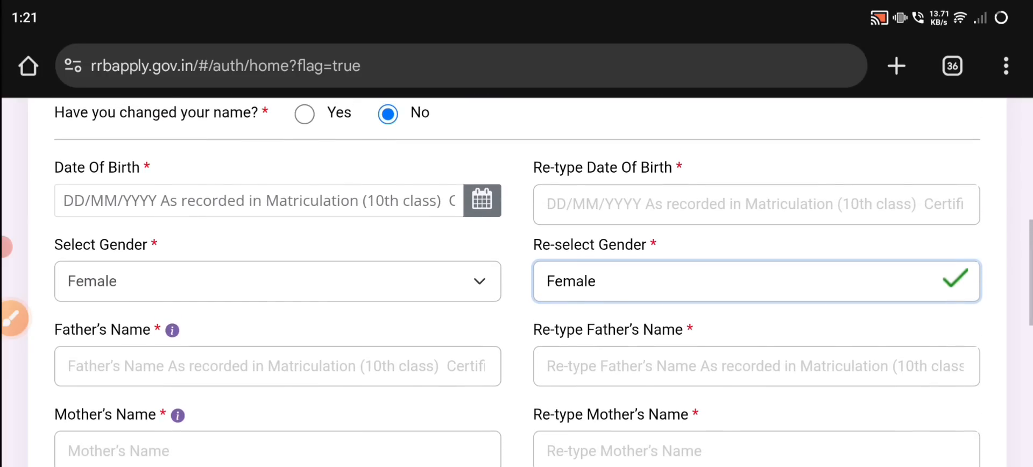
scroll(517, 283, "down", 1)
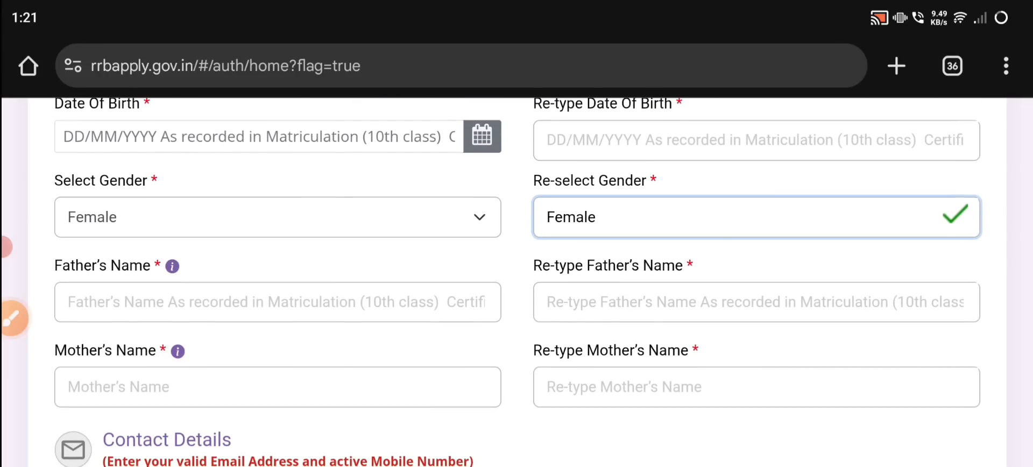
scroll(517, 282, "down", 1)
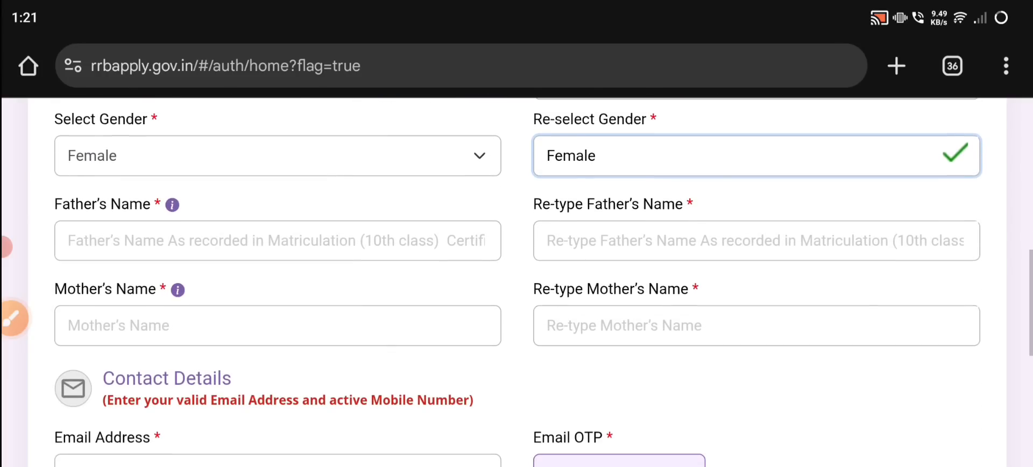
scroll(516, 283, "down", 1)
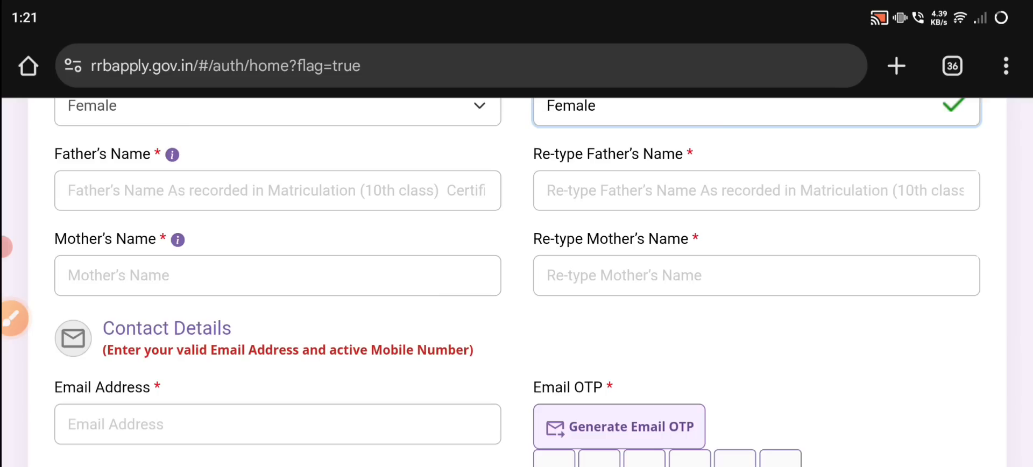
scroll(517, 282, "down", 1)
scroll(517, 283, "down", 2)
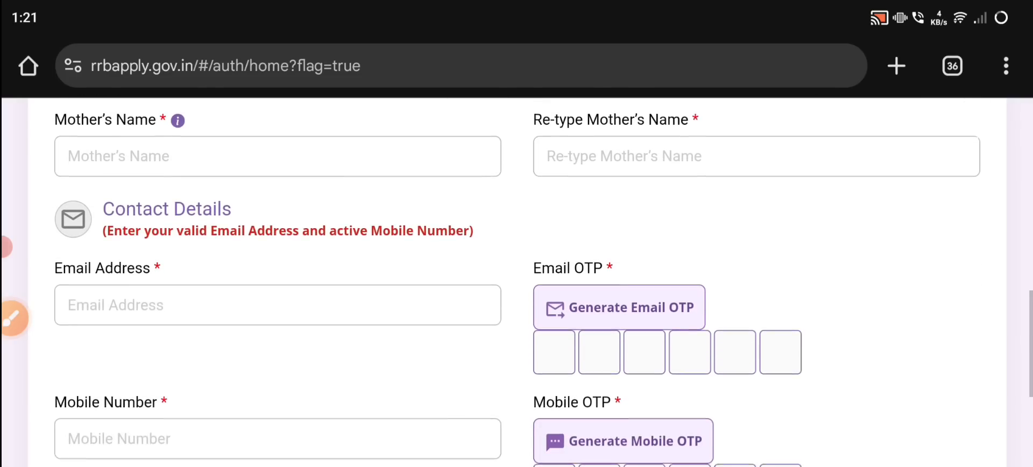
scroll(516, 283, "down", 1)
left_click(14, 318)
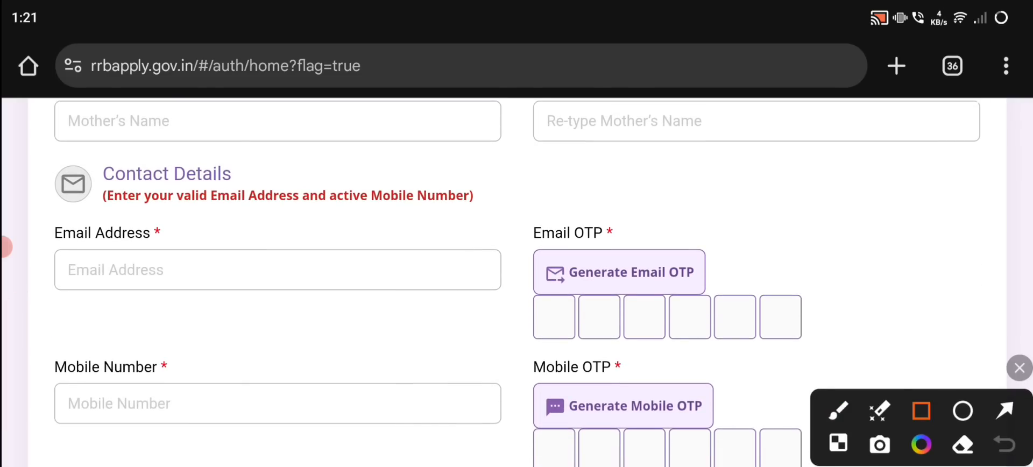
mouse_move(509, 238)
left_mouse_down()
mouse_move(326, 295)
mouse_move(48, 300)
mouse_move(18, 315)
left_mouse_up()
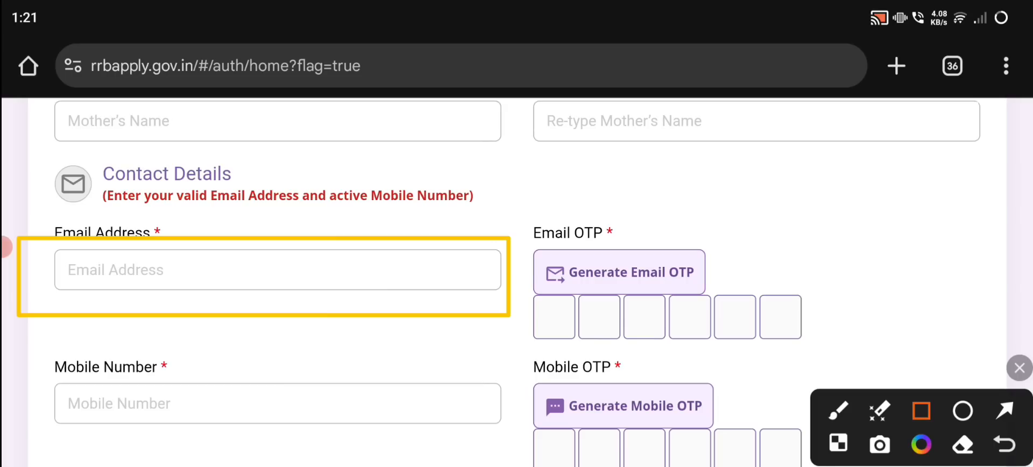
left_click(838, 411)
mouse_move(568, 308)
left_mouse_down()
mouse_move(705, 269)
mouse_move(824, 216)
left_mouse_up()
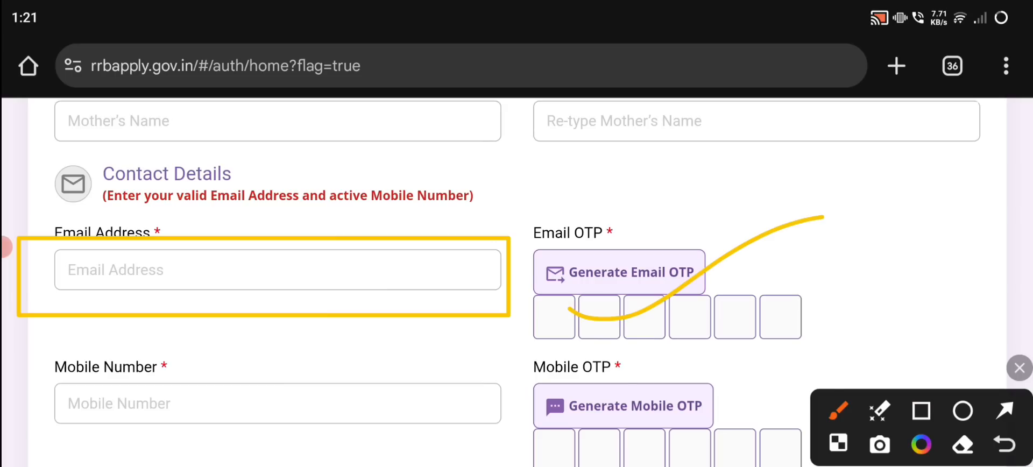
left_click(936, 378)
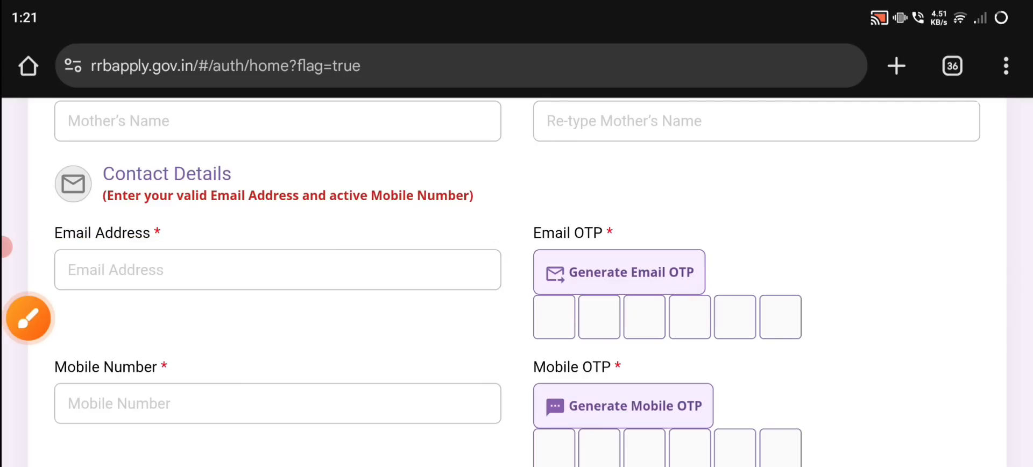
scroll(517, 280, "down", 1)
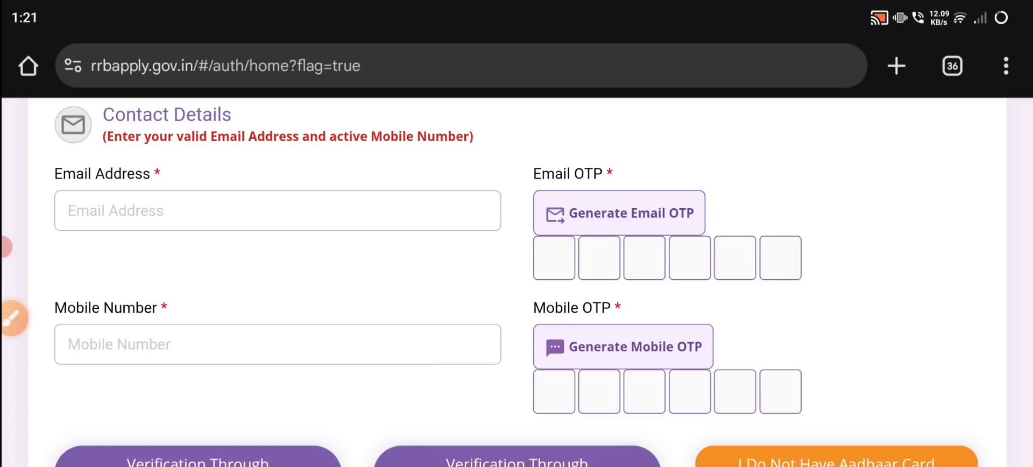
scroll(517, 280, "down", 1)
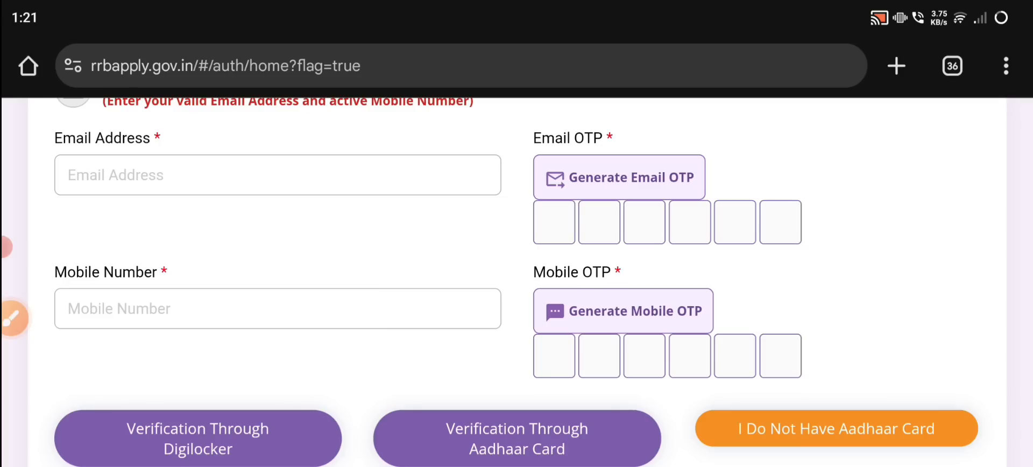
scroll(517, 279, "down", 2)
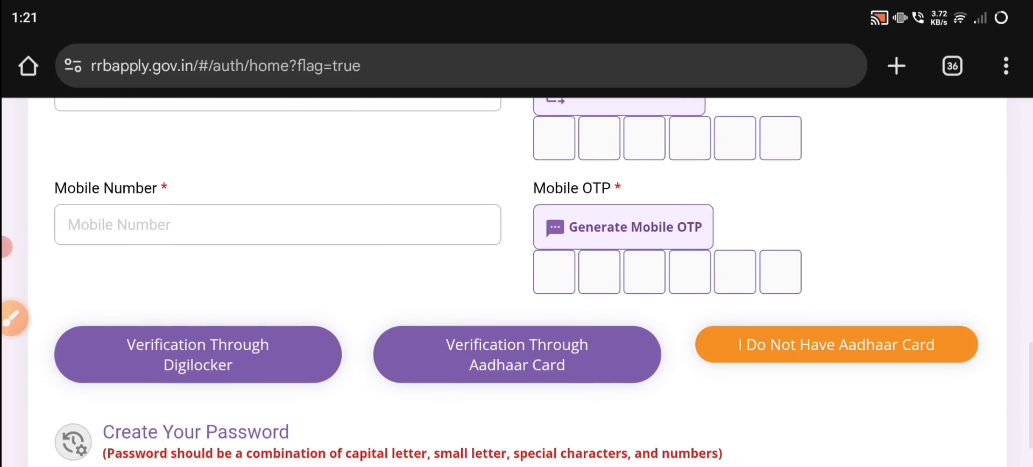
scroll(517, 280, "down", 1)
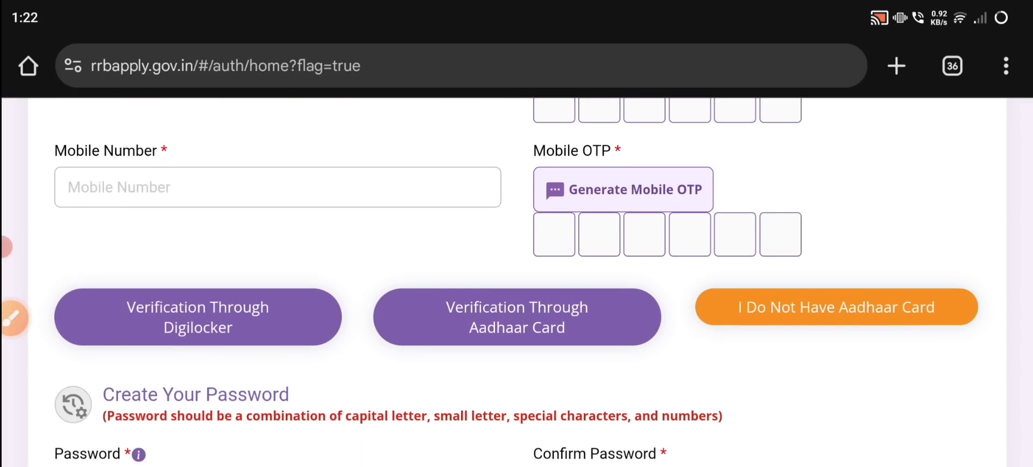
Scroll to Create Your Password and outline the Password field with a rectangle
scroll(517, 280, "down", 2)
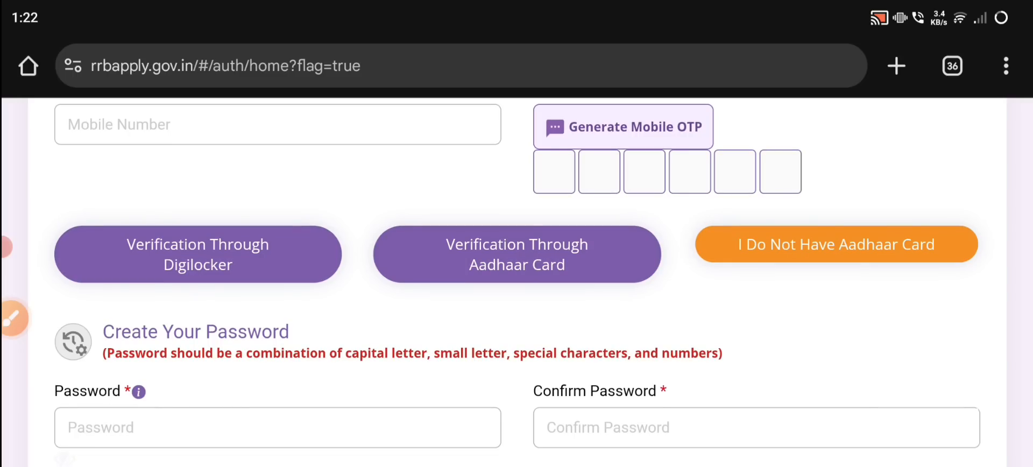
scroll(517, 280, "down", 3)
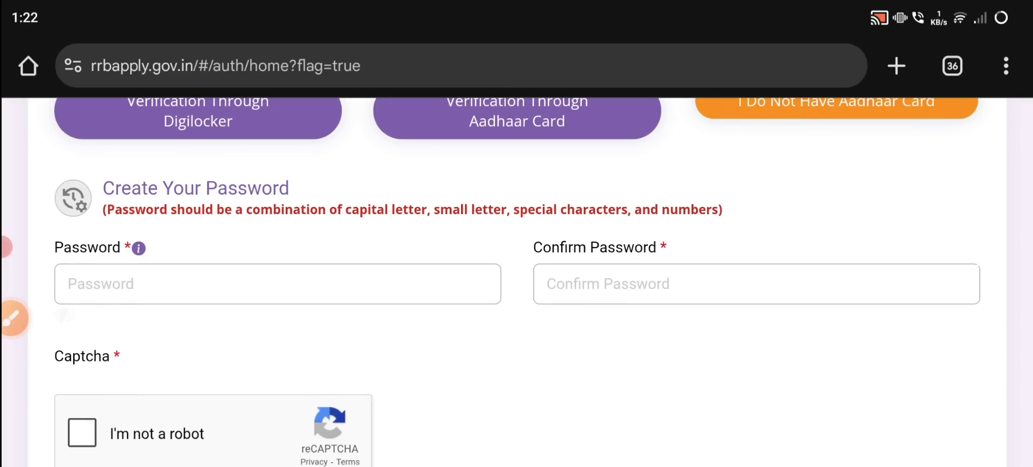
left_click(13, 318)
left_click(921, 411)
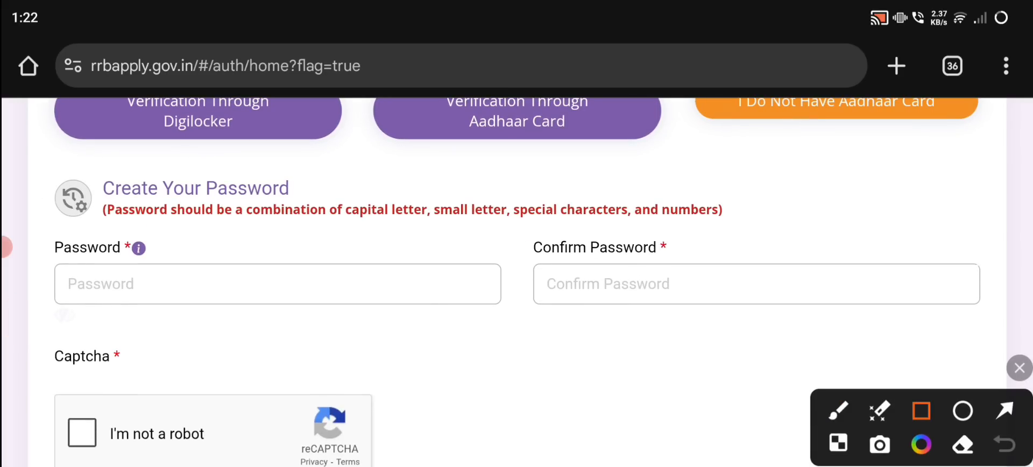
left_click_drag(155, 243, 529, 313)
left_click_drag(155, 313, 21, 331)
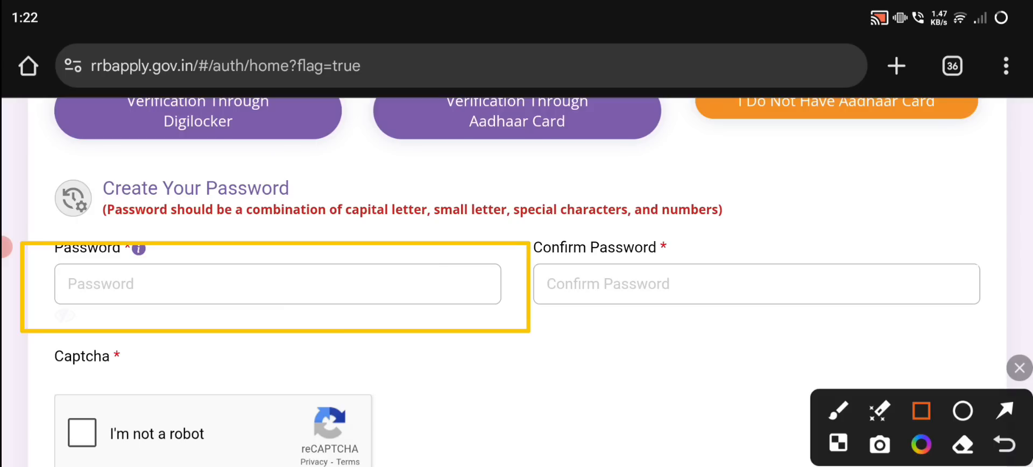
Clear the outline, scroll to Preview And Create An Account, and return to the top
left_click_drag(1019, 368, 941, 366)
left_click(941, 366)
scroll(517, 282, "down", 2)
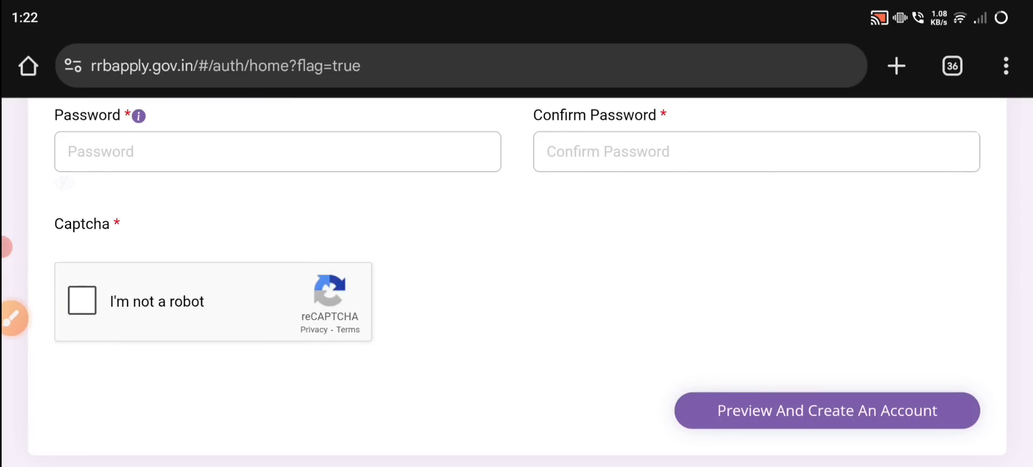
scroll(516, 280, "up", 15)
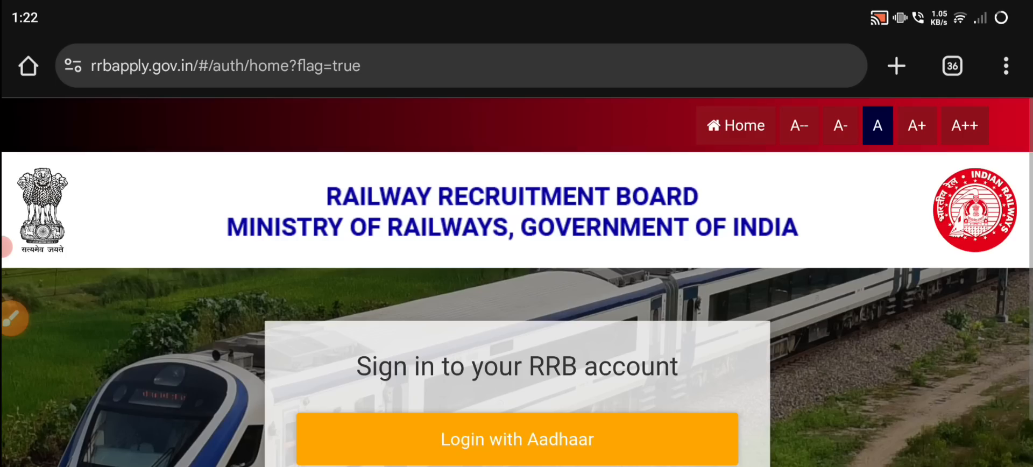
Log in with RRB account credentials after ticking the I'm not a robot check
scroll(517, 269, "down", 3)
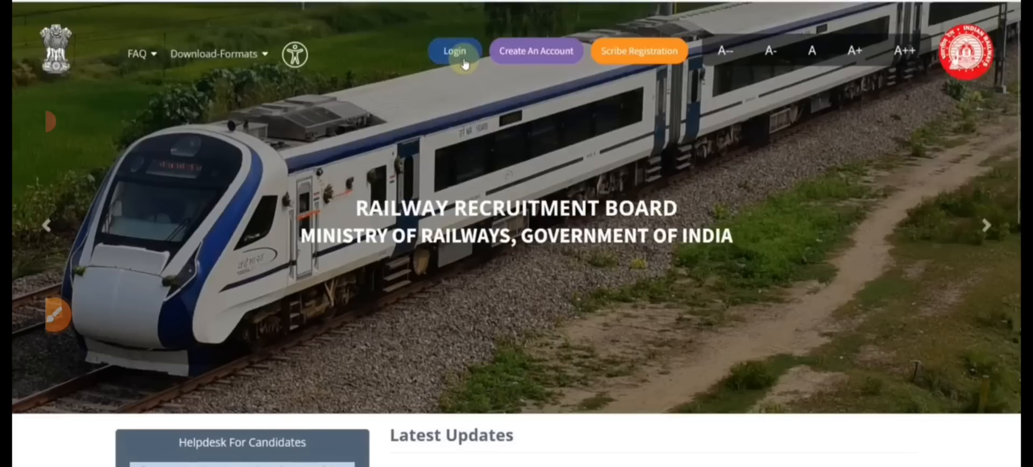
left_click(463, 60)
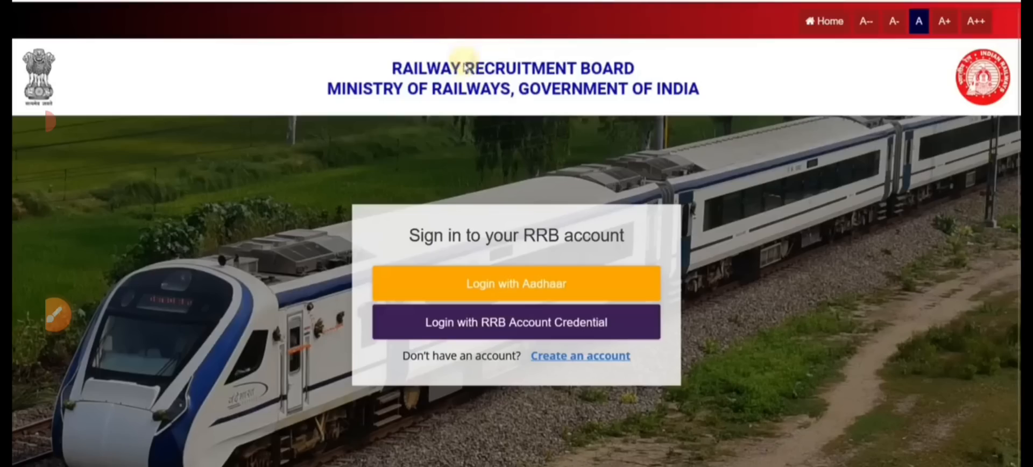
left_click(531, 322)
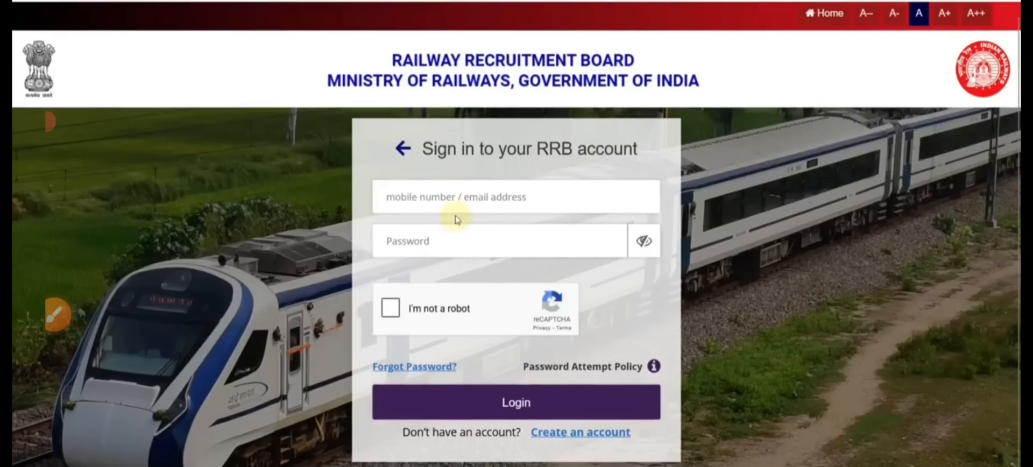
left_click(391, 308)
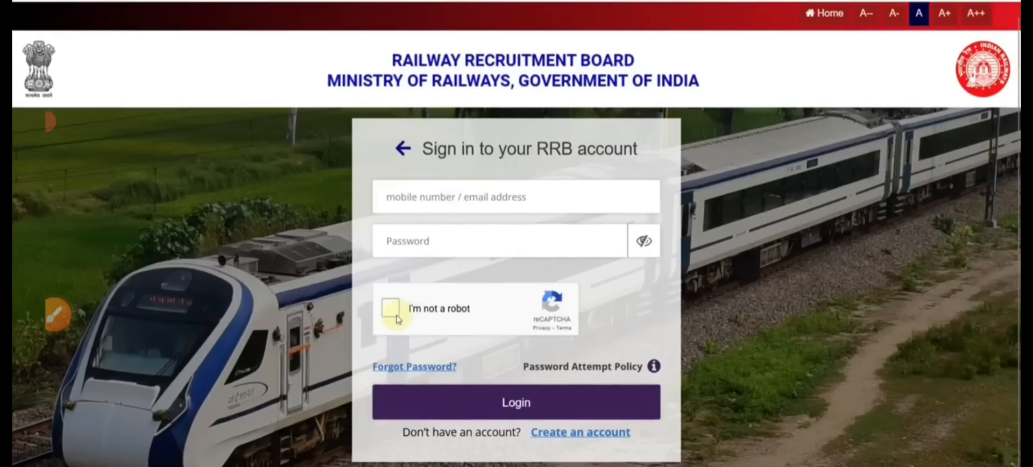
left_click(515, 413)
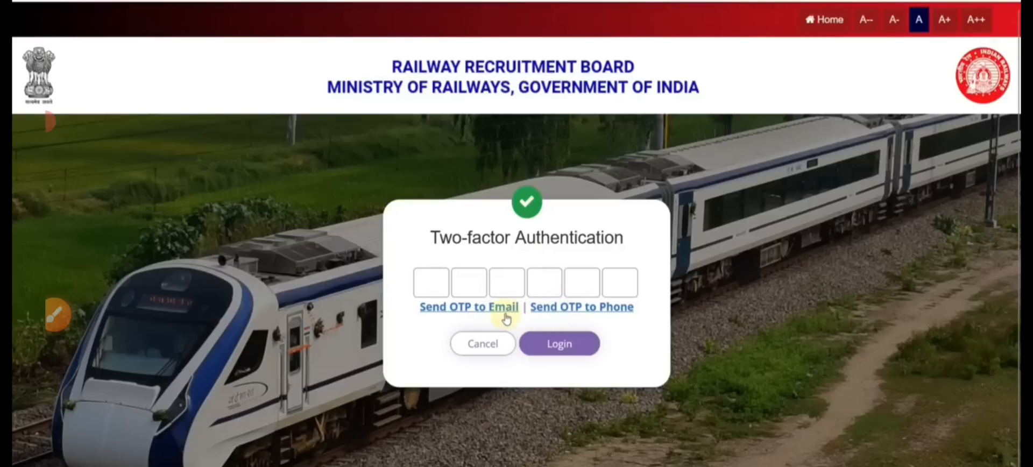
Get the OTP sent to the phone, enter the six-digit code, and complete the login
left_click(584, 307)
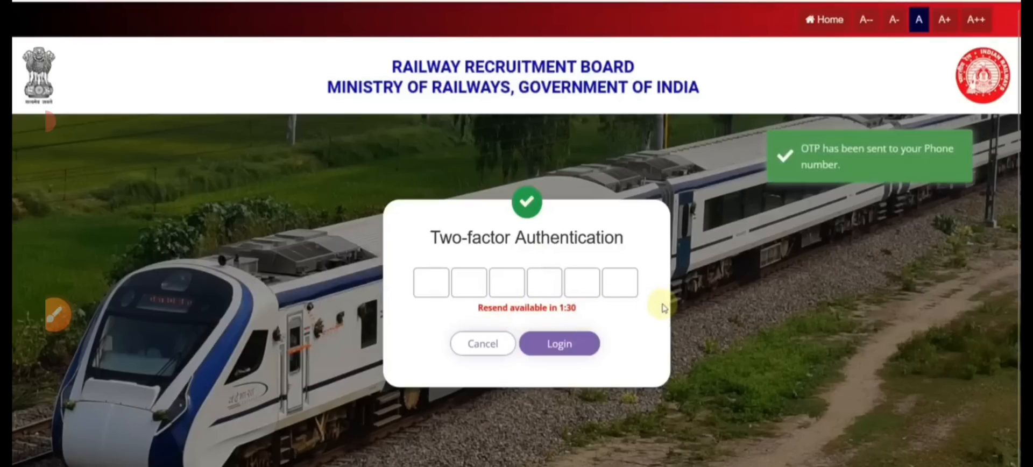
left_click(443, 285)
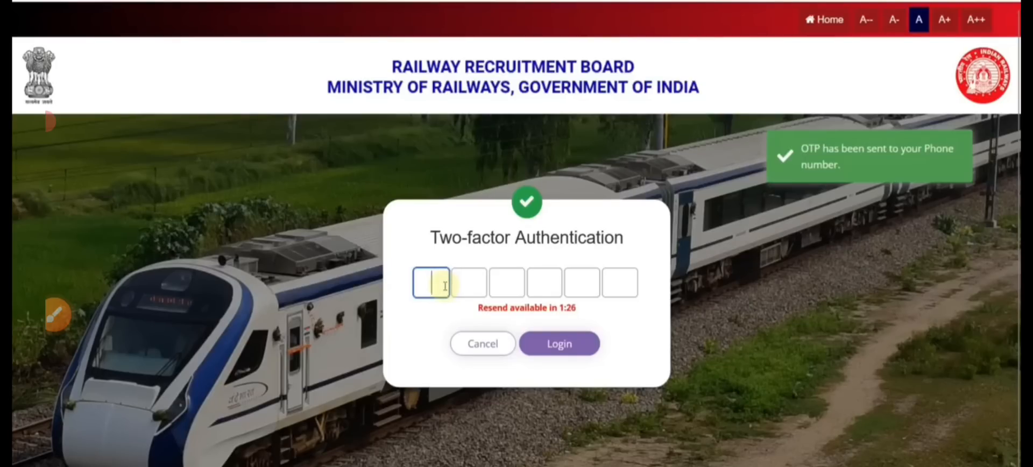
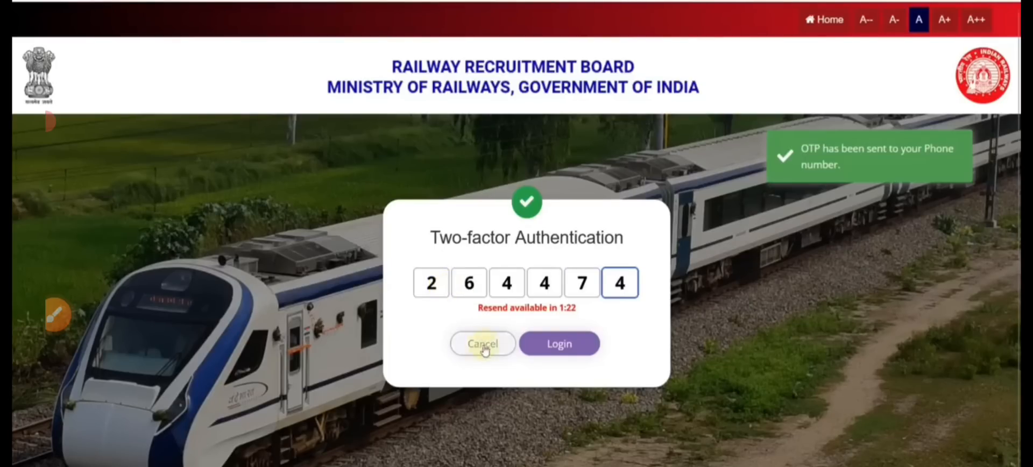
left_click(557, 344)
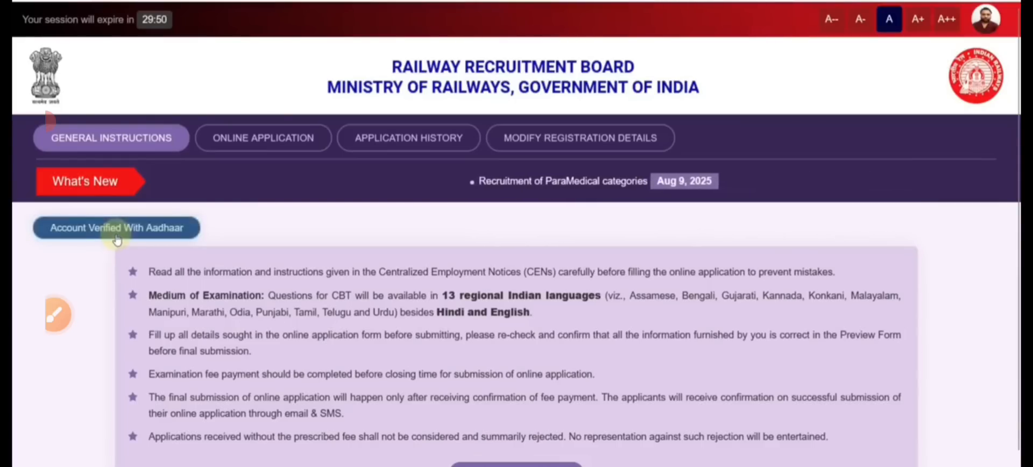
Open the CEN 03/2025 online application and choose RRB Mumbai
left_click(268, 144)
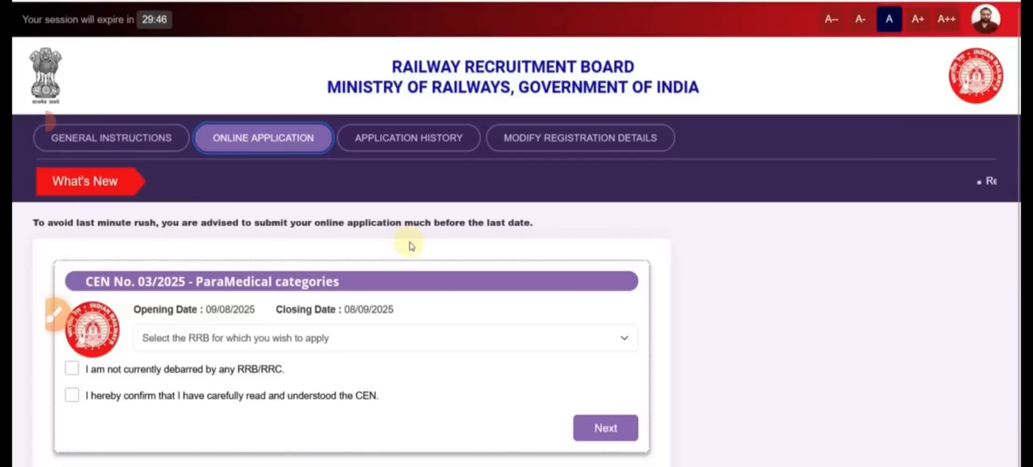
scroll(406, 242, "down", 1)
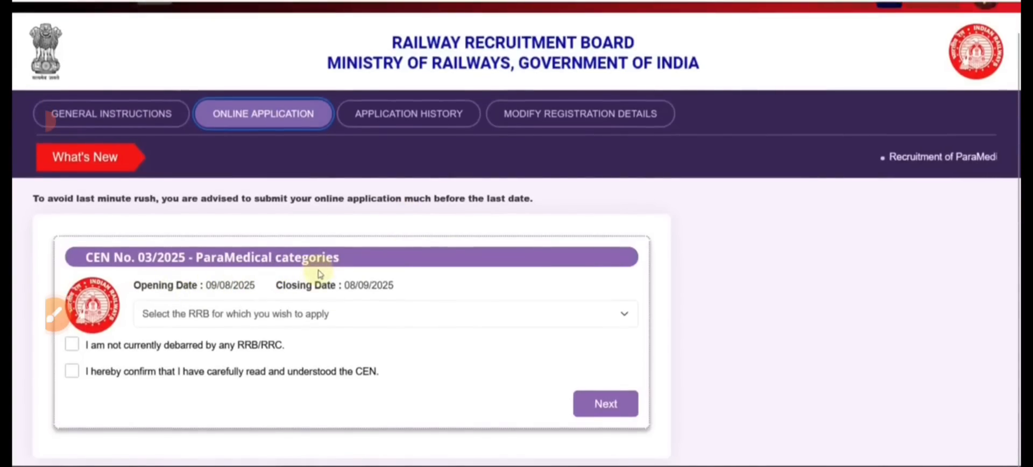
left_click(305, 308)
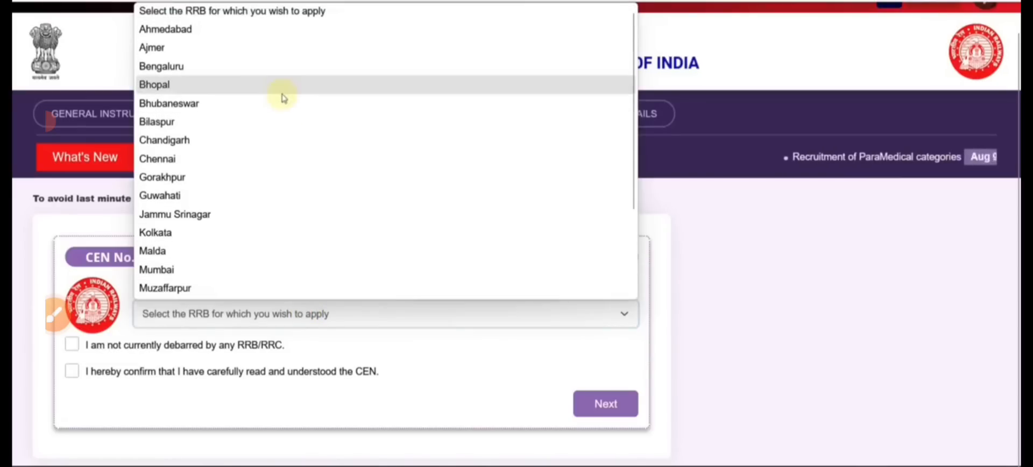
scroll(289, 177, "down", 2)
scroll(289, 284, "up", 2)
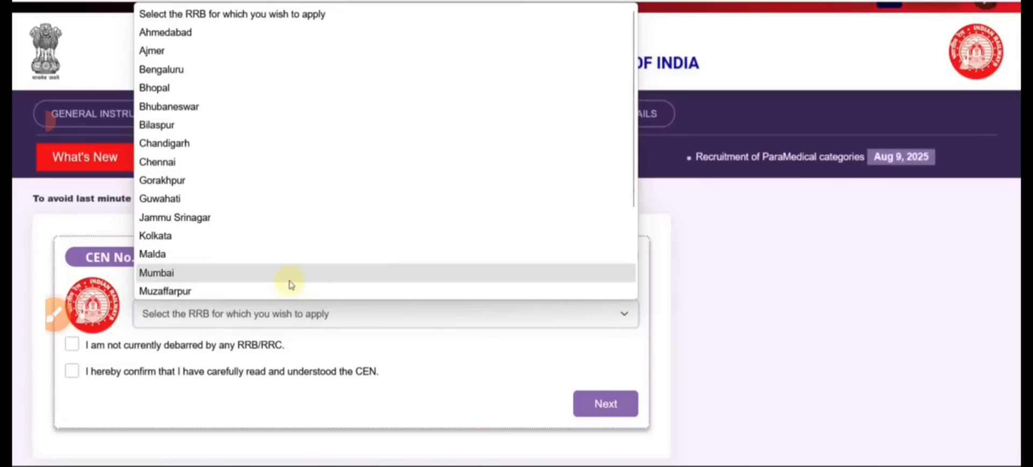
scroll(289, 283, "down", 2)
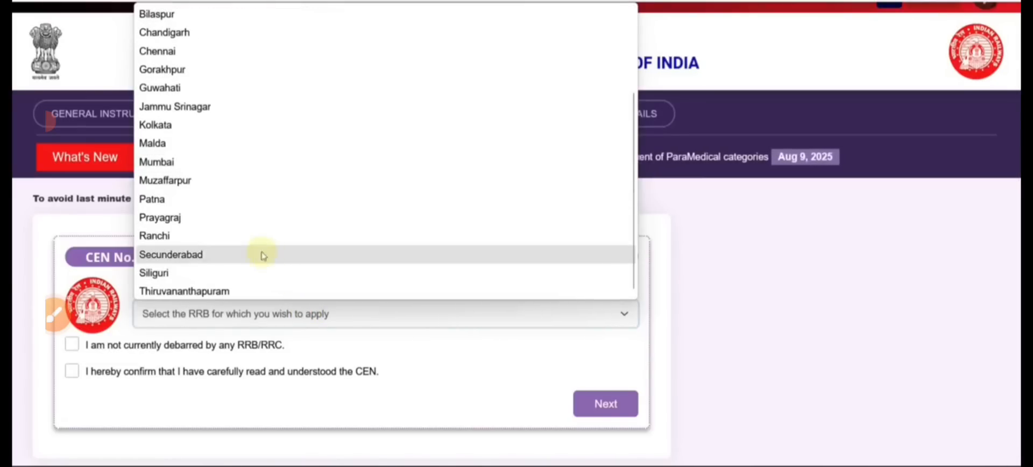
left_click(189, 171)
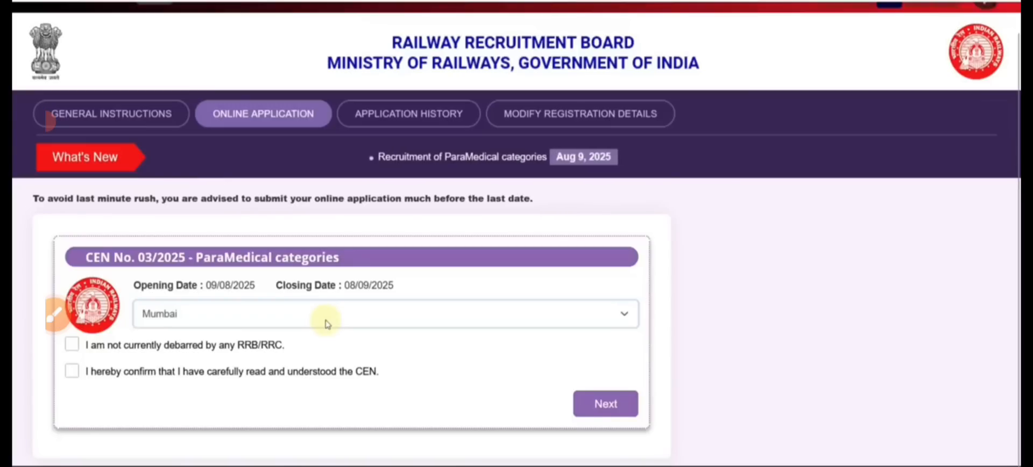
Check the CEN 03/2025 notice's post parameters, tick both declarations, and continue to personal details
left_click(381, 6)
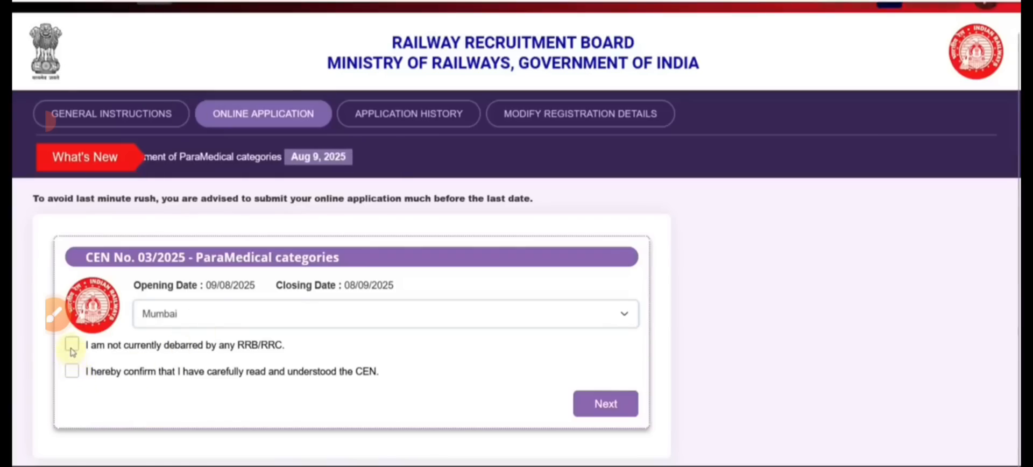
left_click(72, 347)
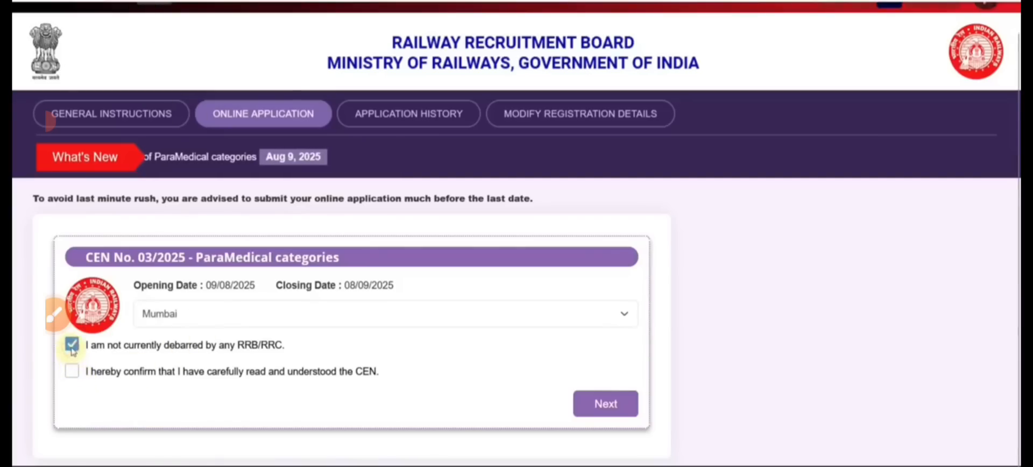
left_click(72, 375)
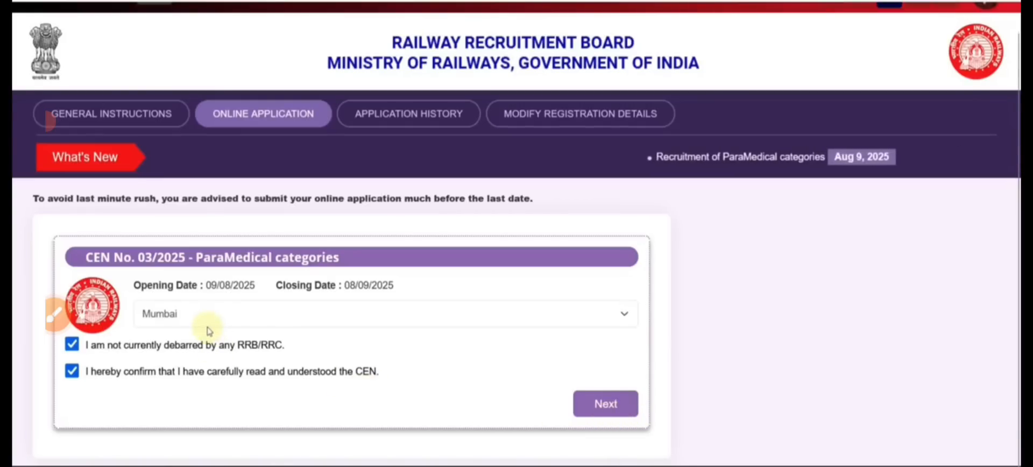
left_click(603, 404)
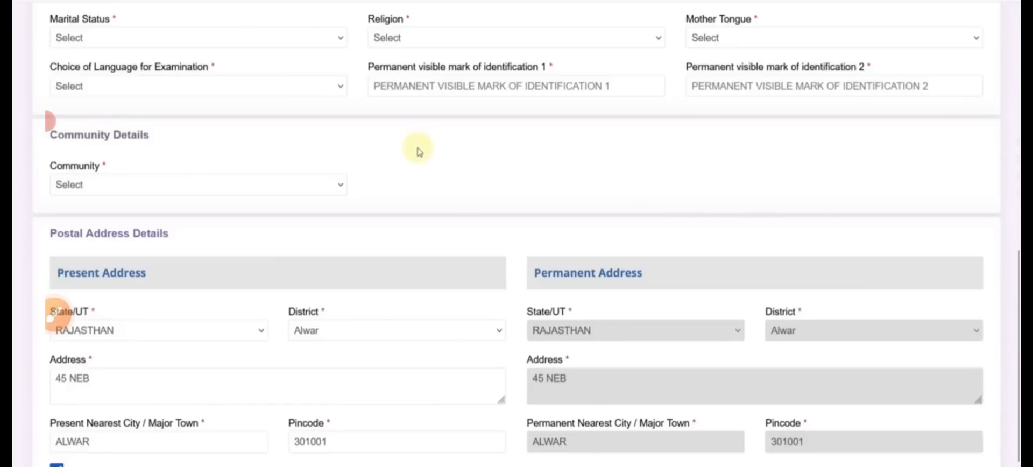
Set Marital Status to Unmarried and Religion to Hindu
left_click(107, 46)
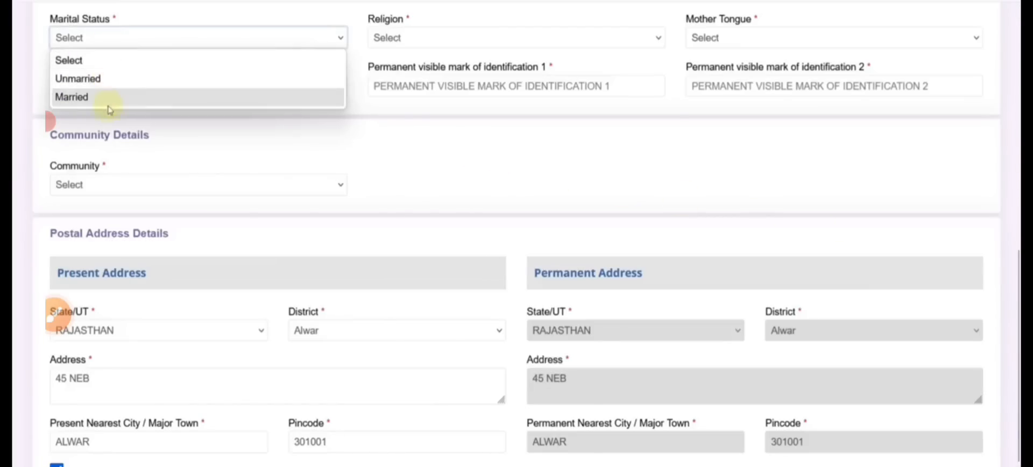
left_click(505, 166)
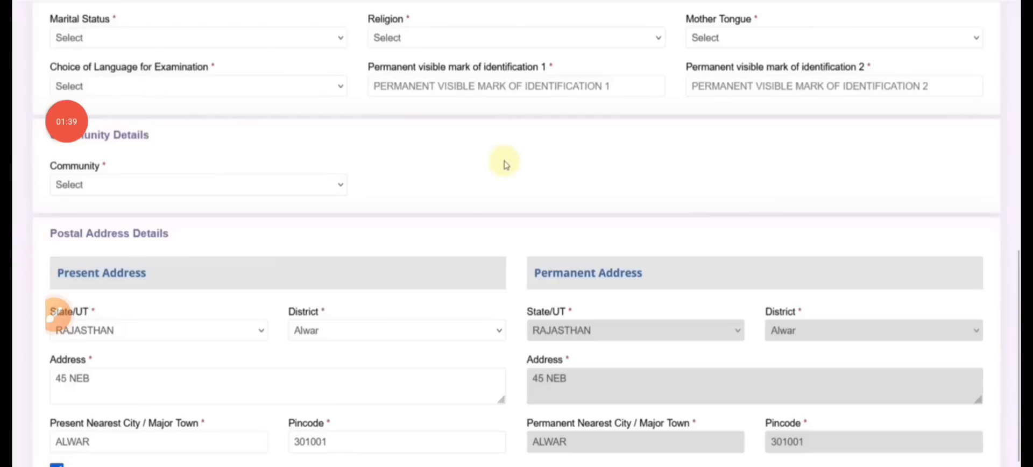
left_click(105, 45)
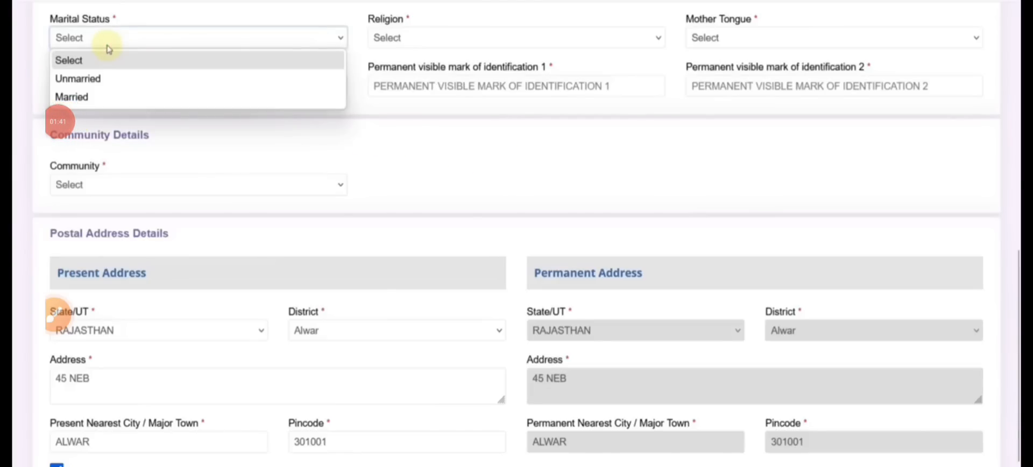
left_click(122, 79)
left_click(392, 39)
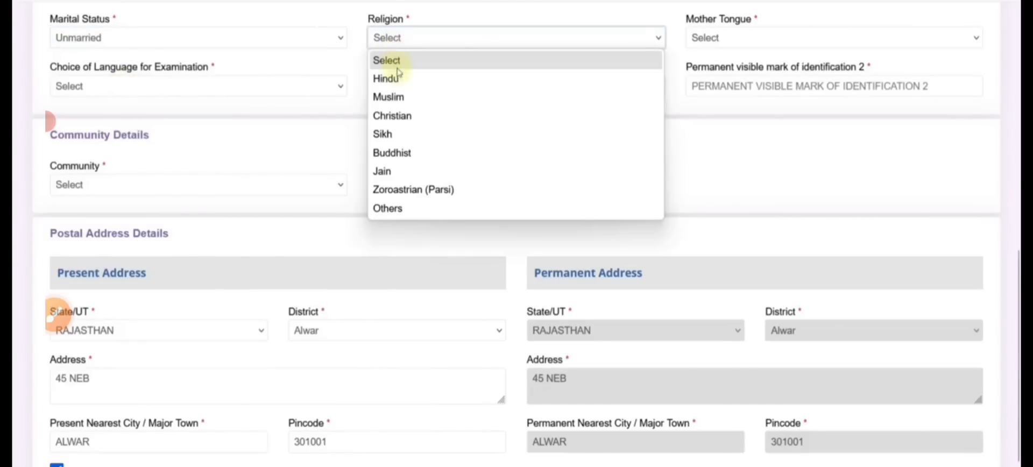
left_click(396, 76)
Set Mother Tongue to Hindi and Choice of Language for Examination to Hindi
left_click(708, 41)
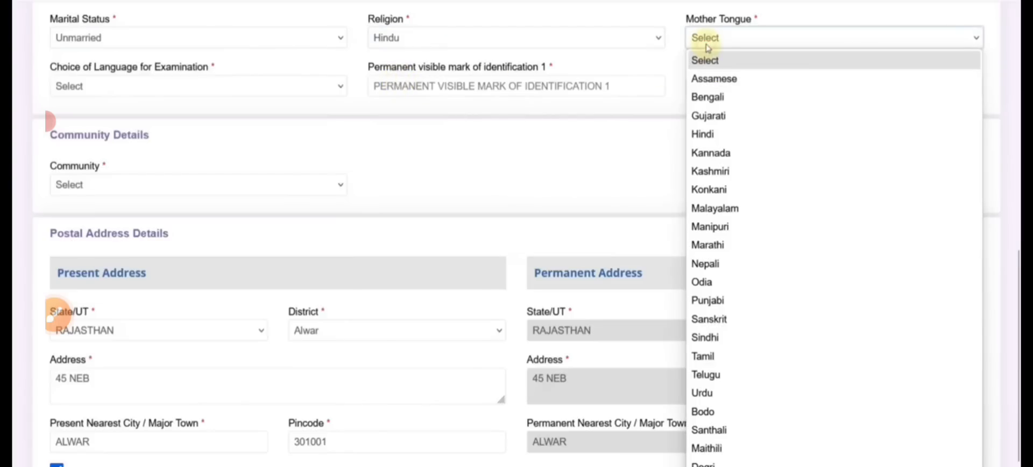
left_click(715, 133)
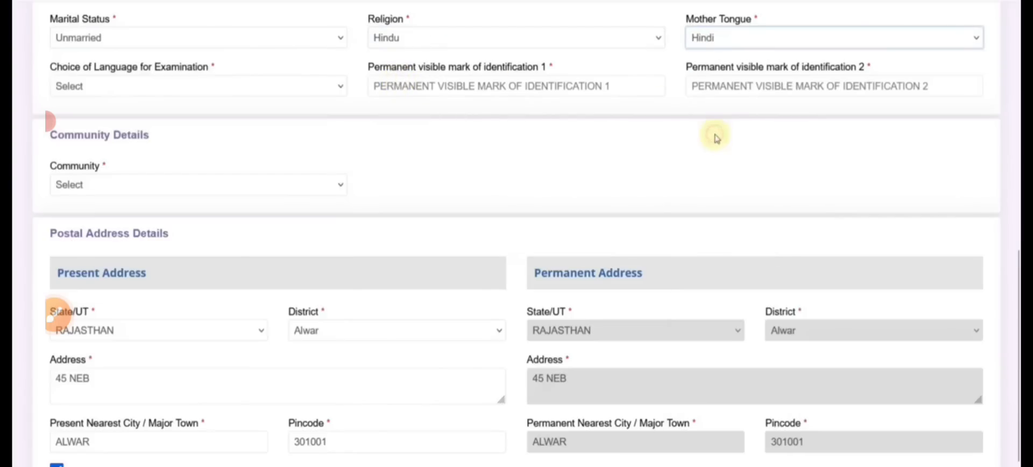
left_click(171, 88)
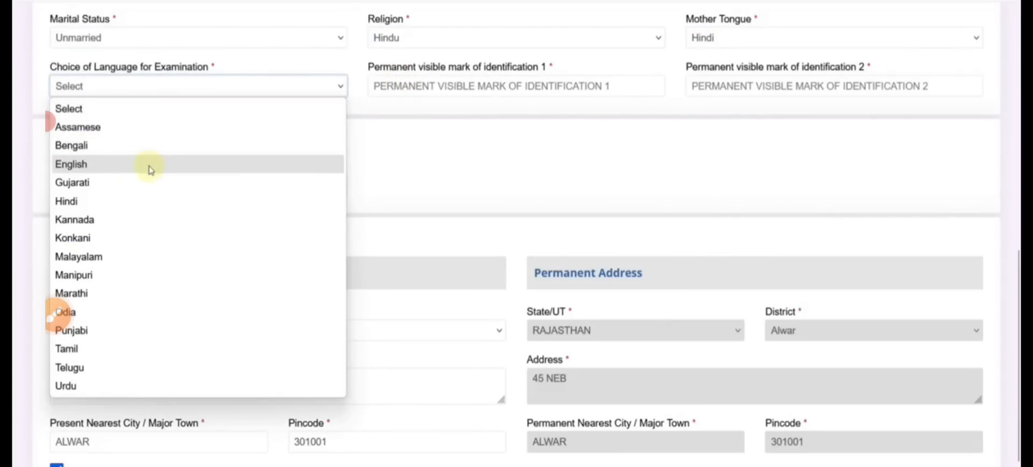
left_click(143, 201)
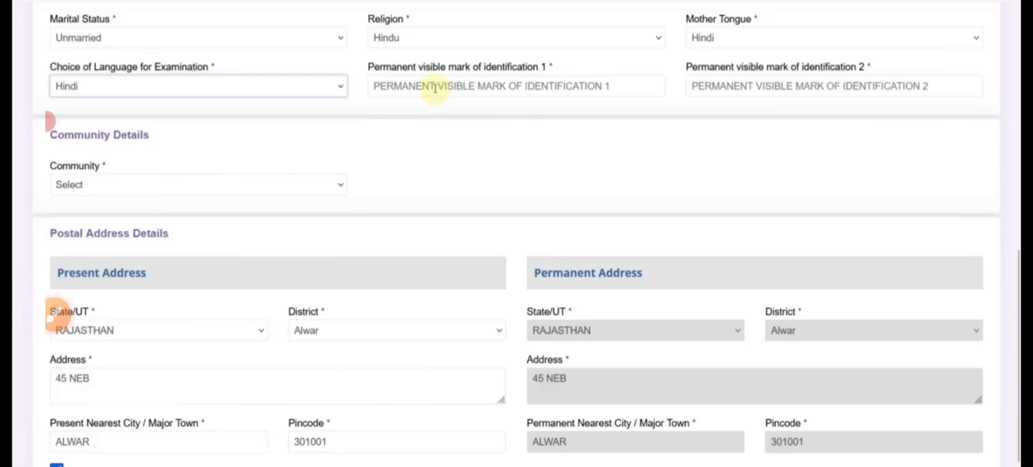
Put the cursor in the Identification Mark 1 field
left_click(434, 88)
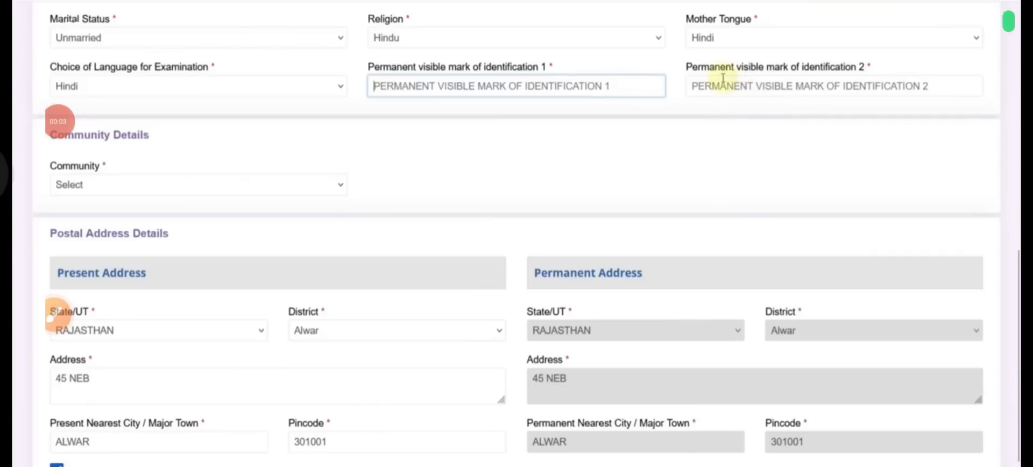
Change Community from UR (Unreserved) to OBC (Other Backward Classes)
left_click(182, 187)
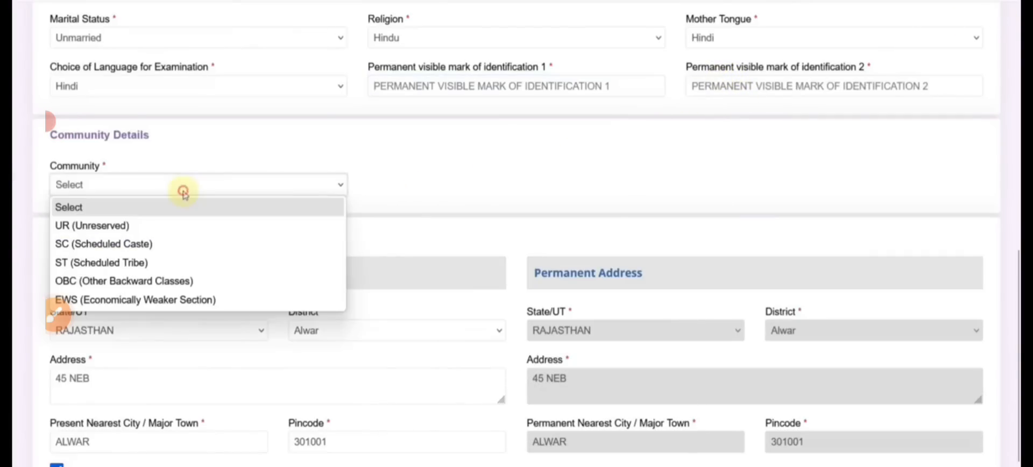
left_click(155, 226)
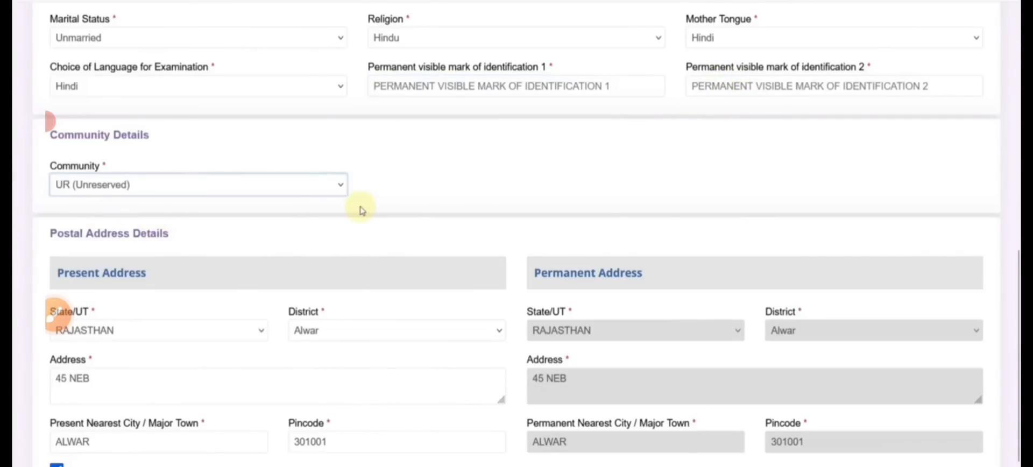
scroll(345, 207, "down", 3)
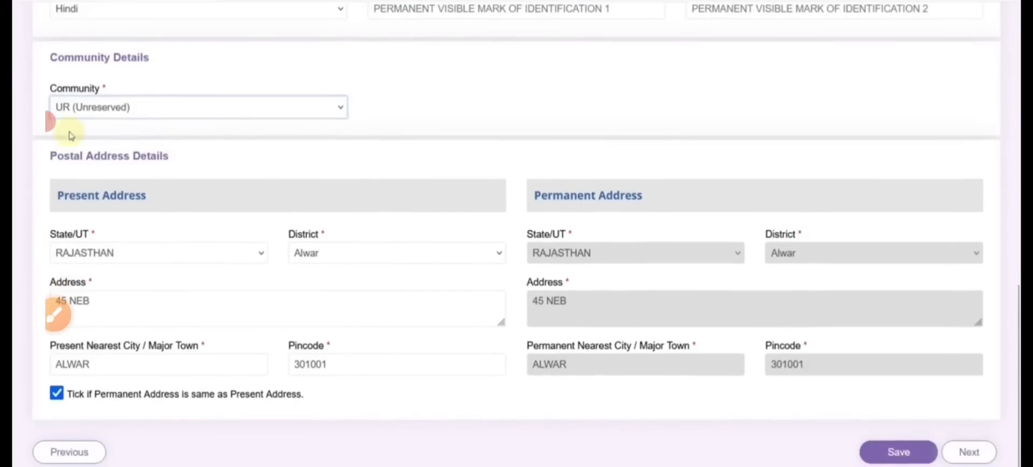
left_click(219, 107)
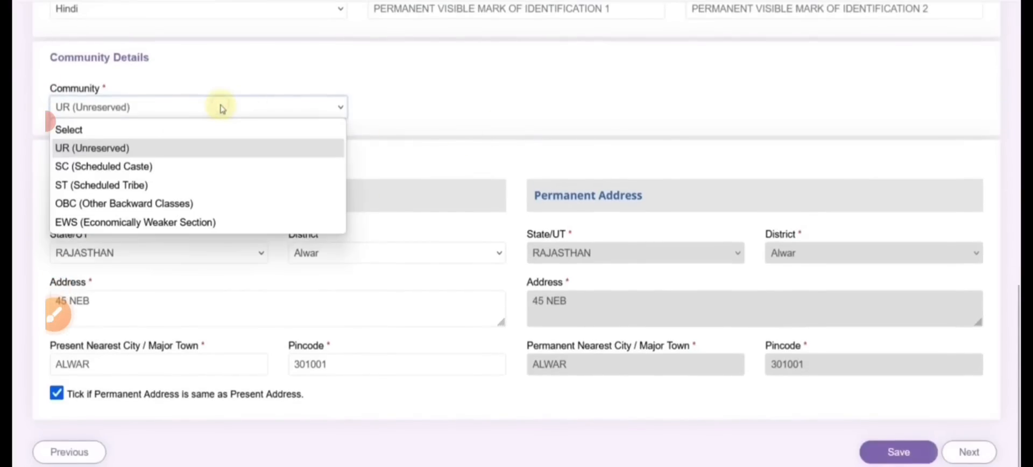
left_click(180, 203)
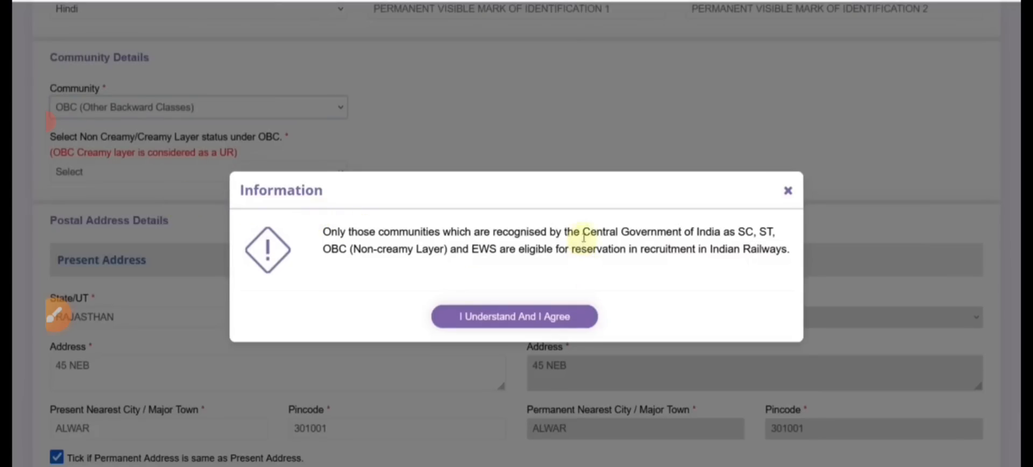
Accept the reservation notice with 'I Understand And I Agree' and open the creamy-layer status choices
left_click_drag(582, 232, 704, 231)
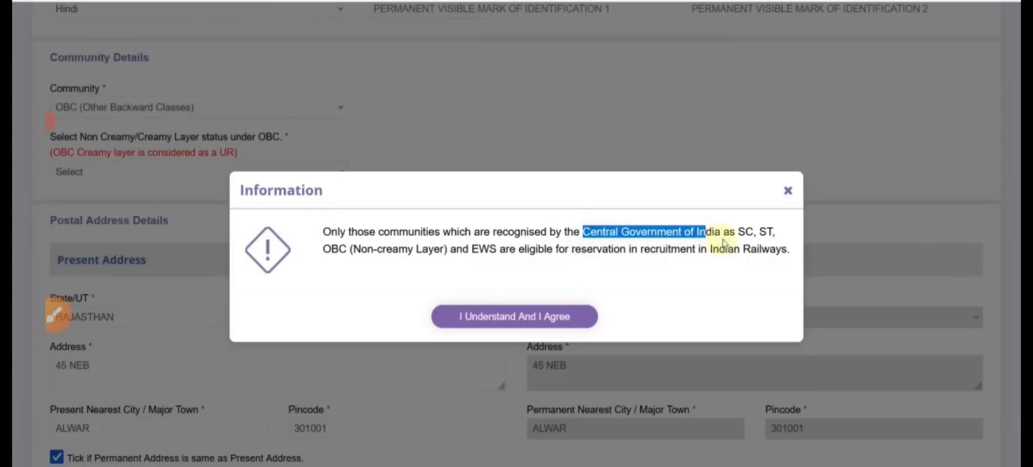
left_click(496, 322)
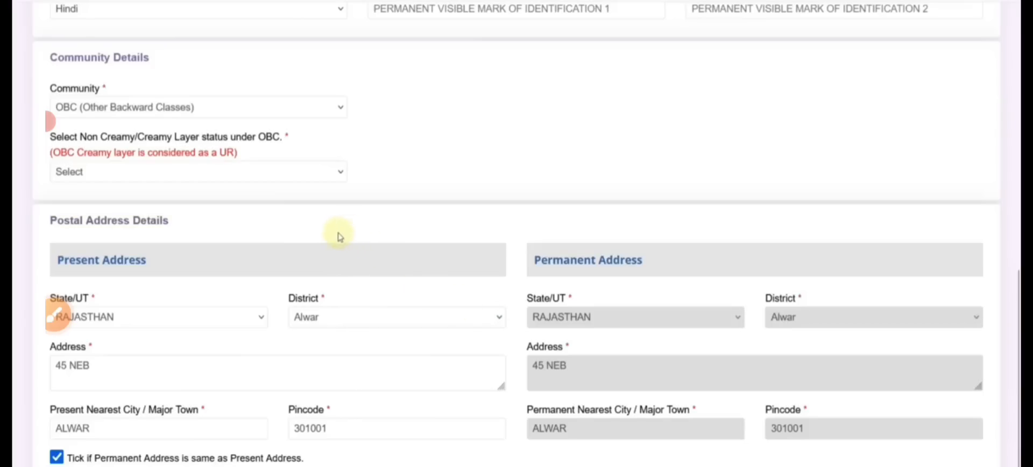
left_click(115, 172)
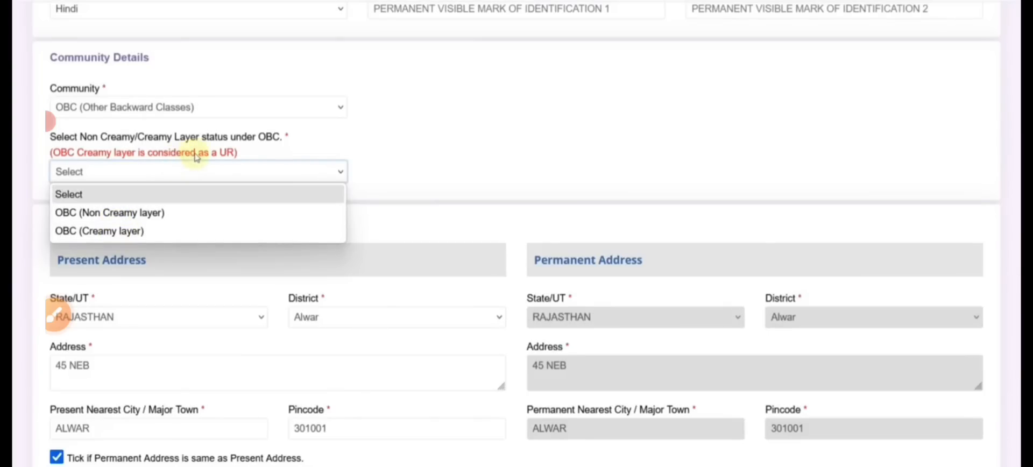
Set creamy-layer status to OBC (Non Creamy layer) and accept the OBC certificate notice
left_click(137, 213)
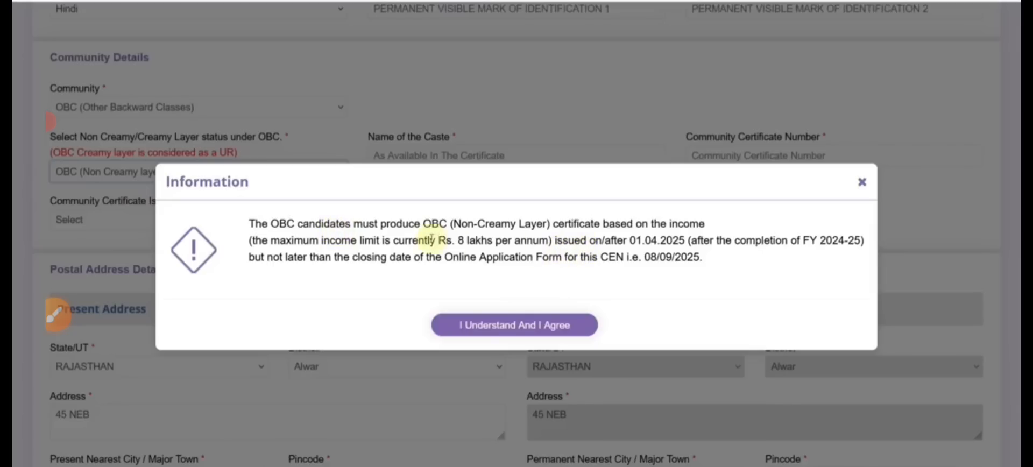
left_click_drag(318, 223, 401, 223)
left_click(412, 224)
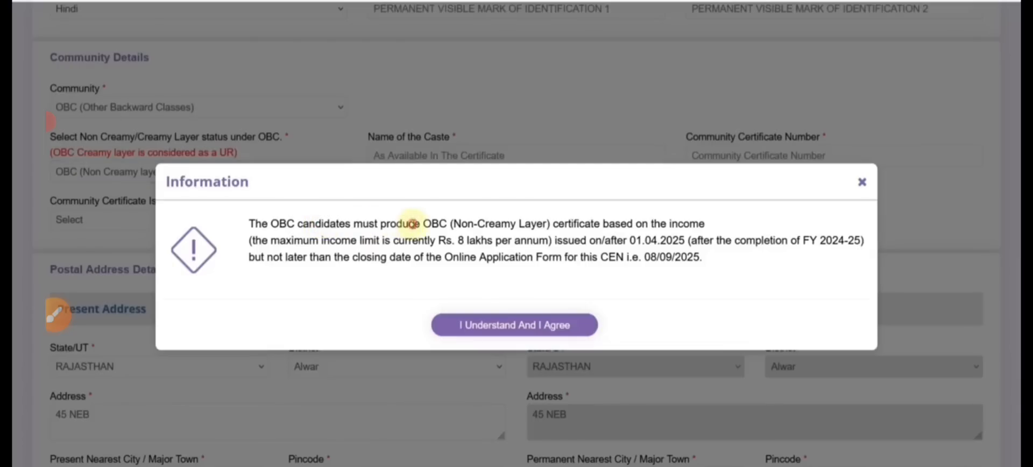
left_click_drag(569, 240, 694, 260)
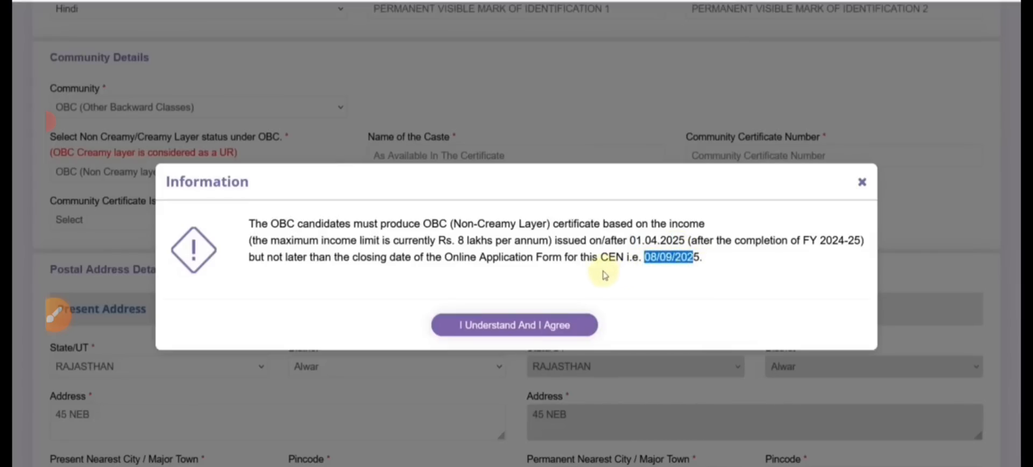
left_click(532, 330)
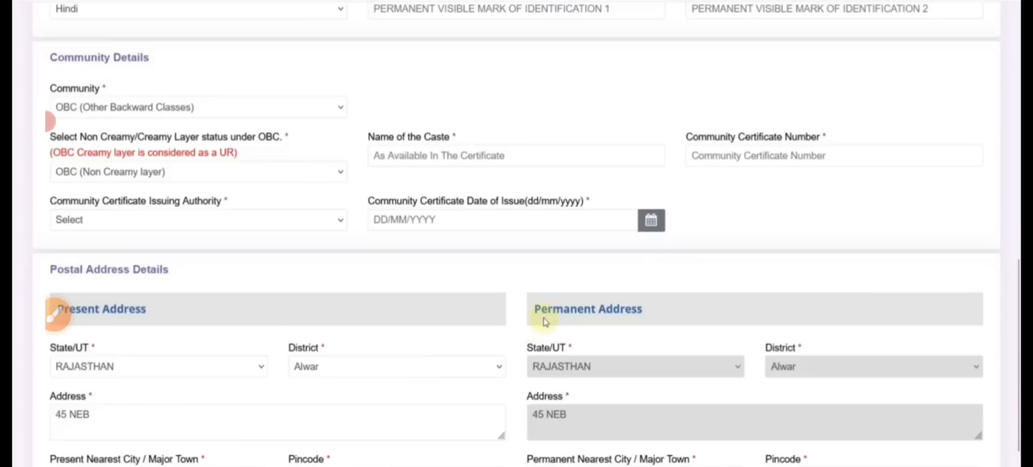
Set the community certificate issuing authority to Tehsildar
left_click(418, 158)
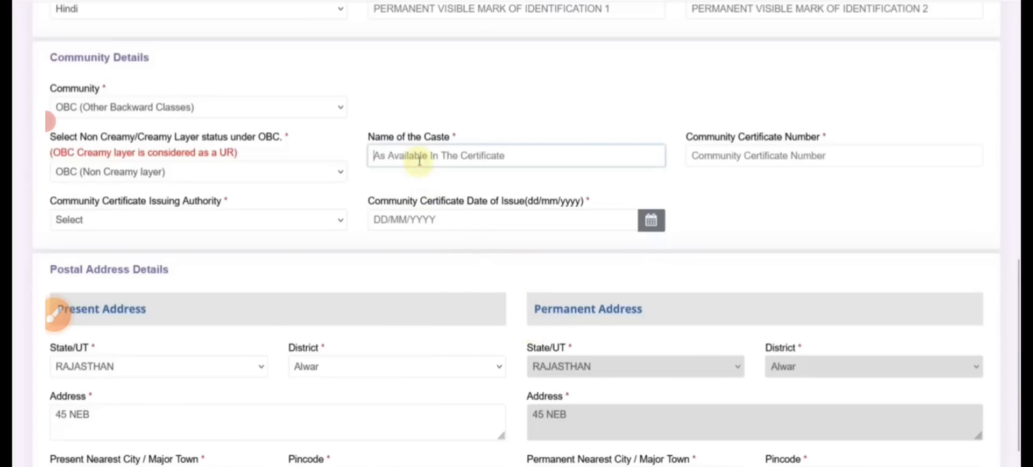
left_click(702, 157)
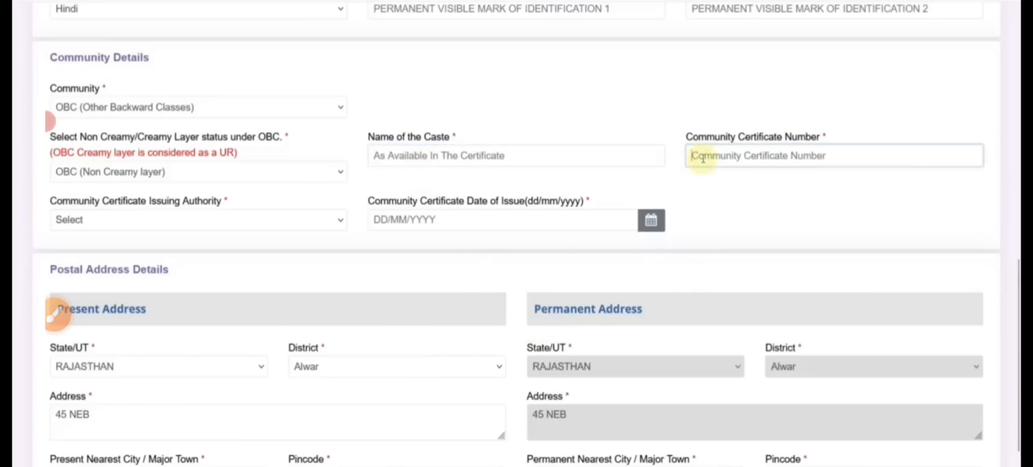
left_click(256, 221)
scroll(231, 296, "down", 1)
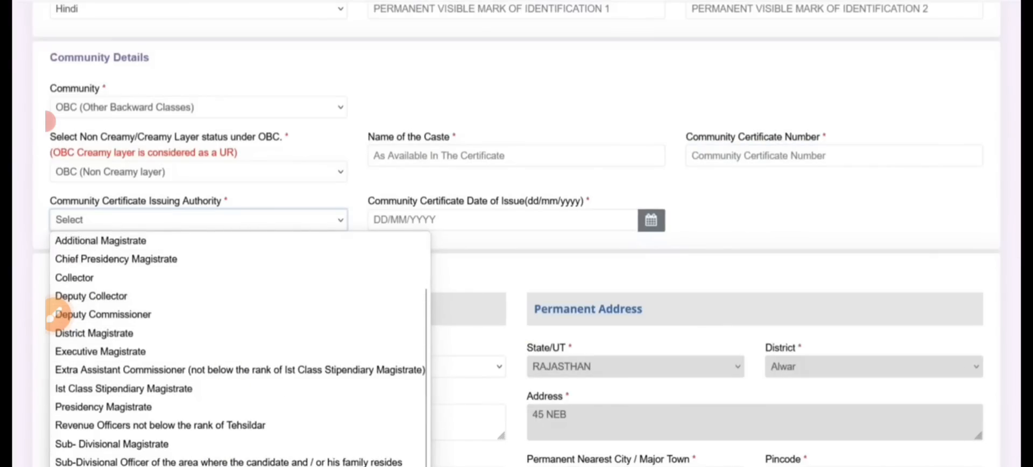
left_click(75, 464)
Set the certificate issuing state to RAJASTHAN and the issue date to 20/06/2025
left_click(434, 221)
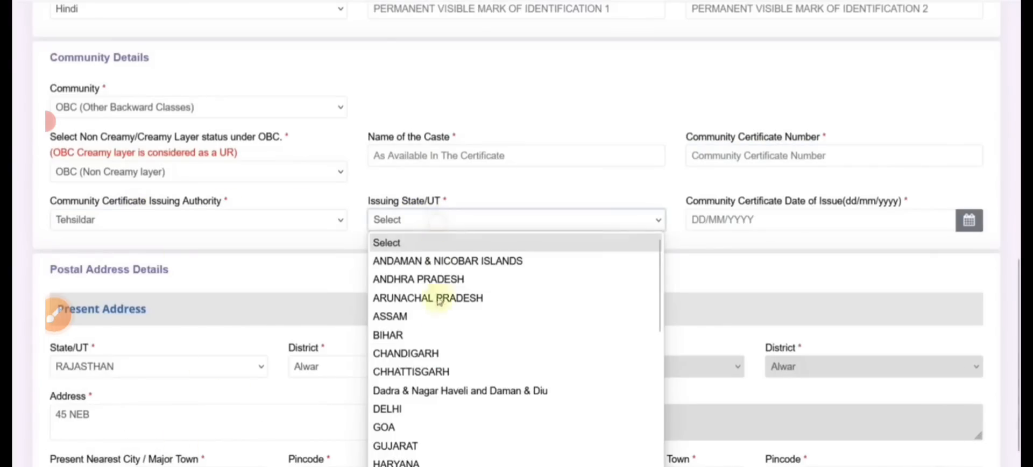
scroll(445, 361, "down", 8)
left_click(446, 370)
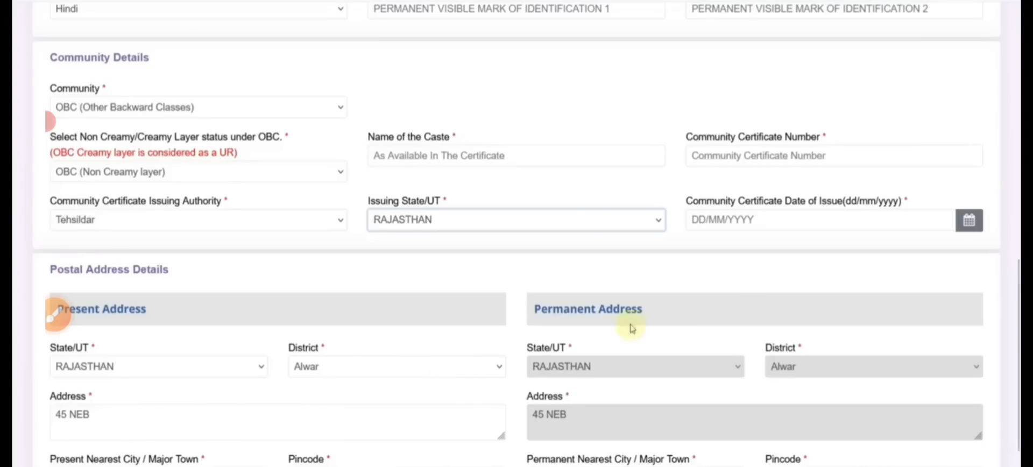
left_click(748, 222)
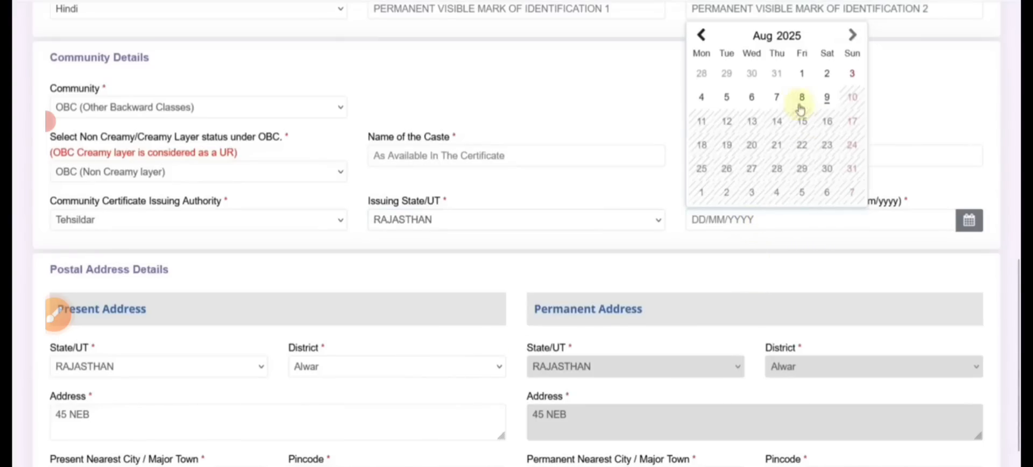
left_click(764, 37)
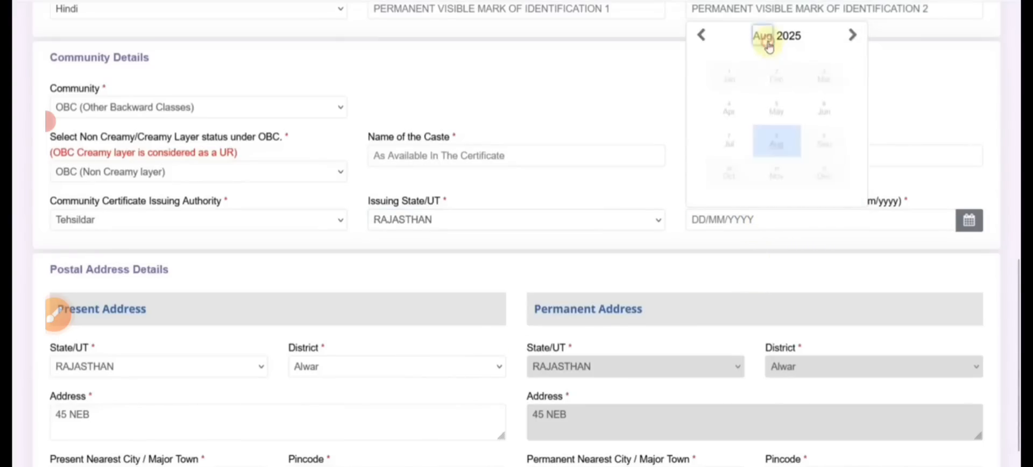
left_click(835, 111)
left_click(803, 144)
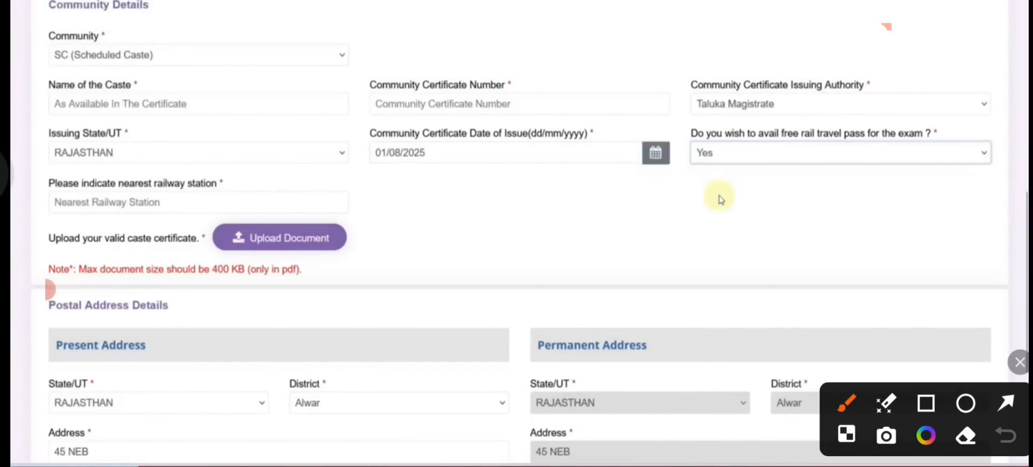
Review the caste certificate size note and start the caste certificate upload
mouse_move(676, 115)
left_mouse_down()
mouse_move(940, 200)
mouse_move(1009, 176)
left_mouse_up()
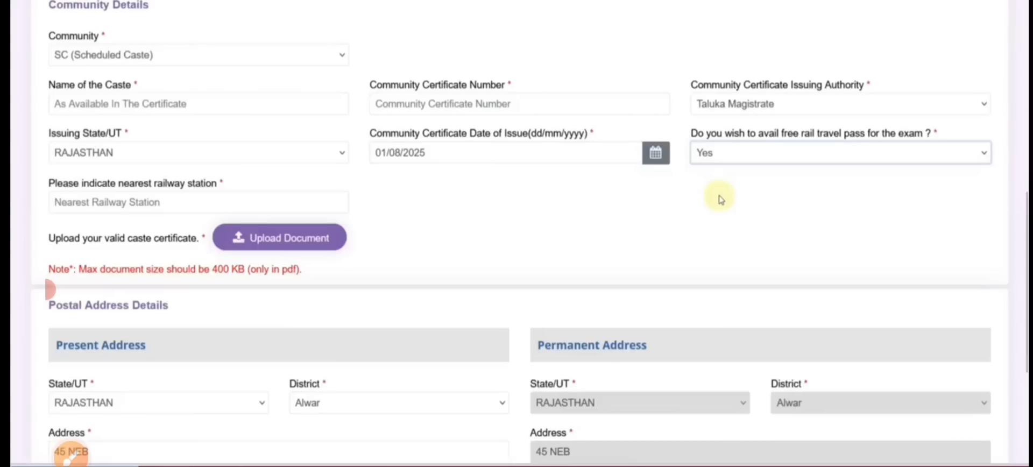
left_click(91, 203)
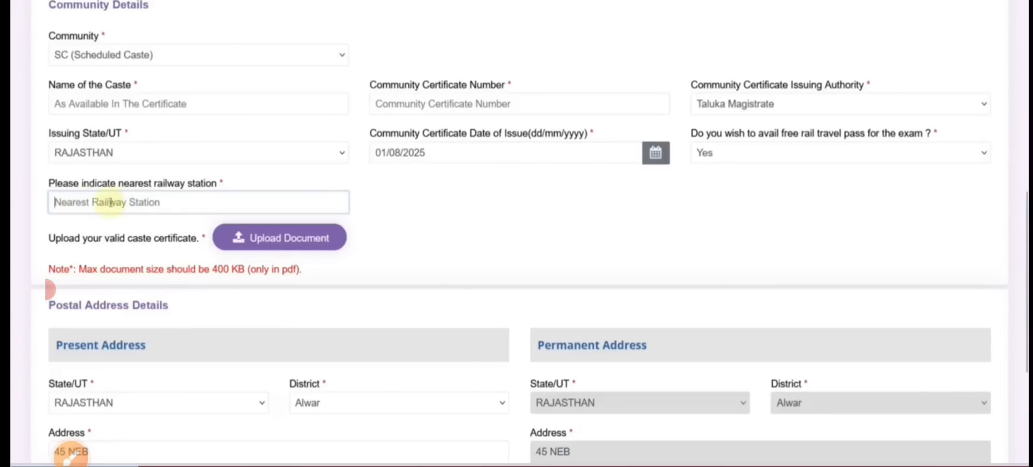
double_click(129, 241)
double_click(237, 270)
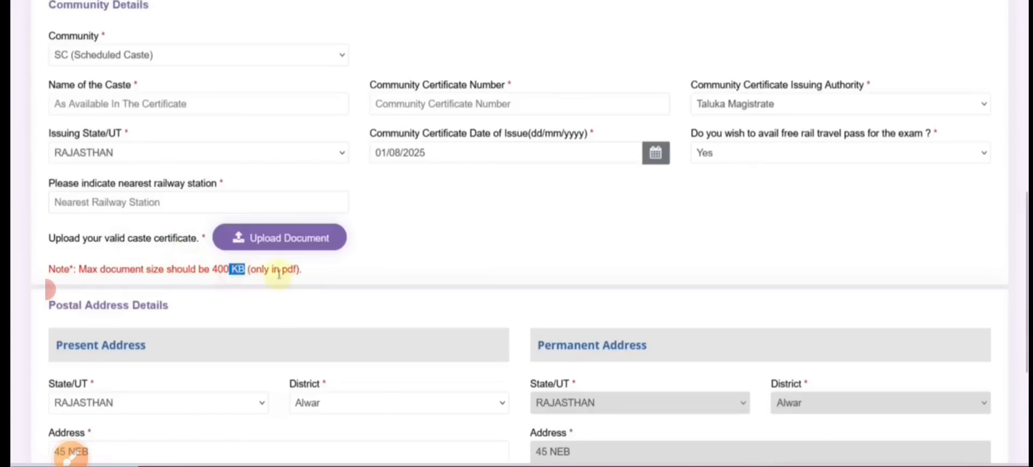
left_click(327, 271)
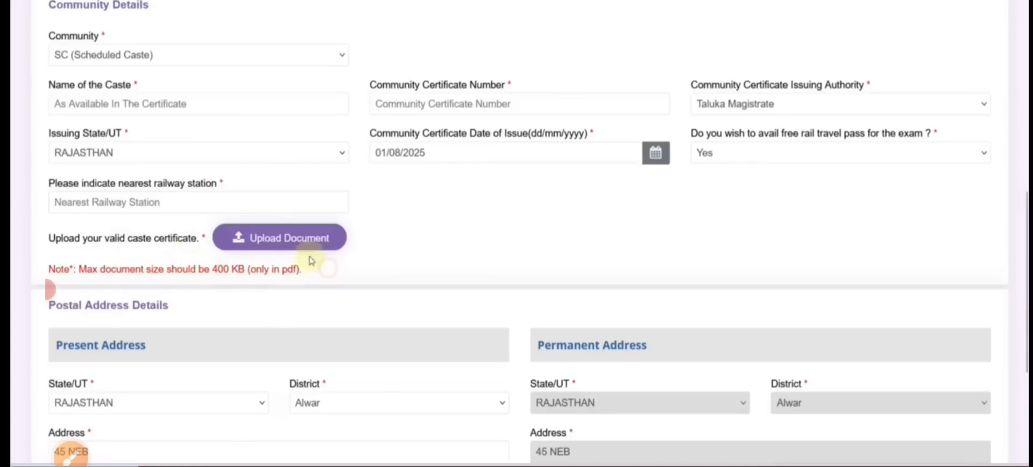
left_click(269, 240)
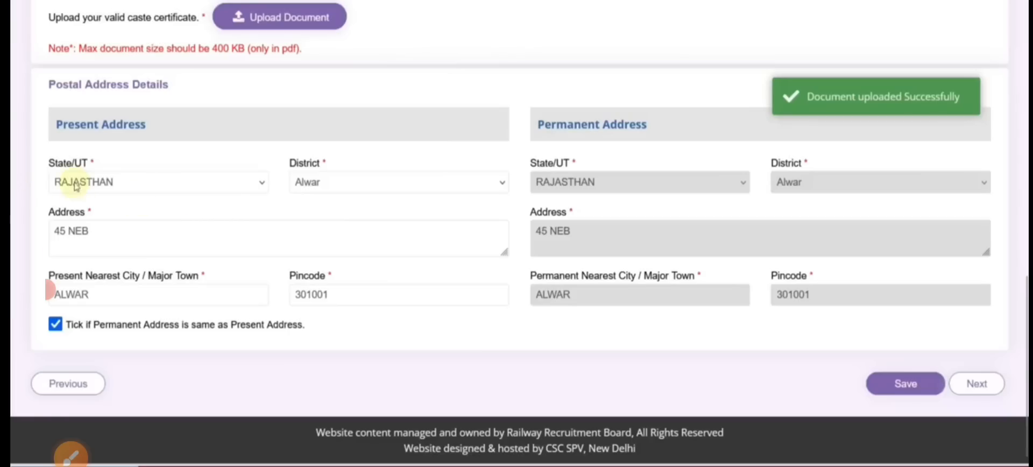
Check the present address state, district, address and nearest city ALWAR, then save
left_click(195, 191)
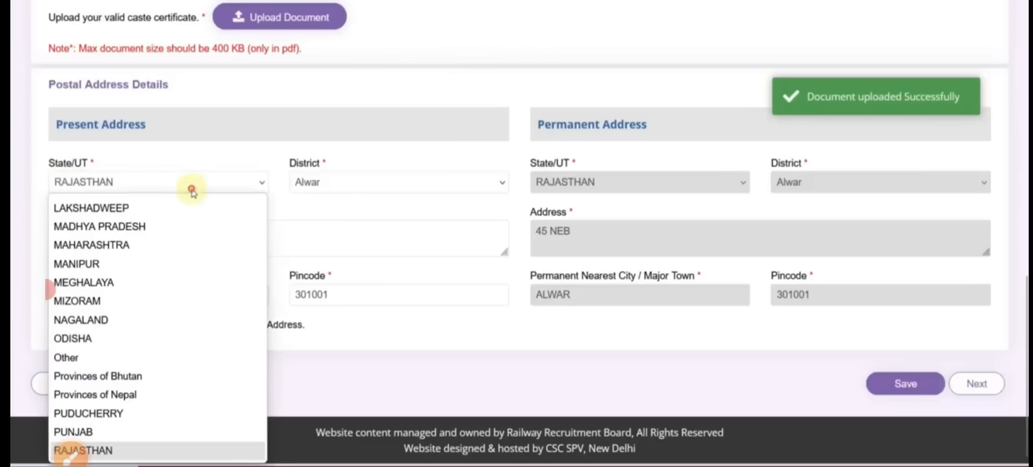
left_click(326, 185)
left_click(118, 235)
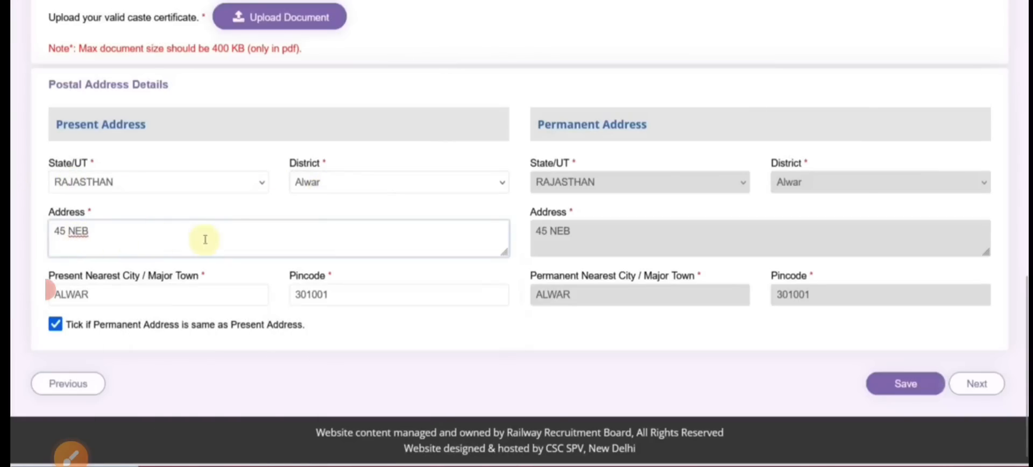
left_click(128, 294)
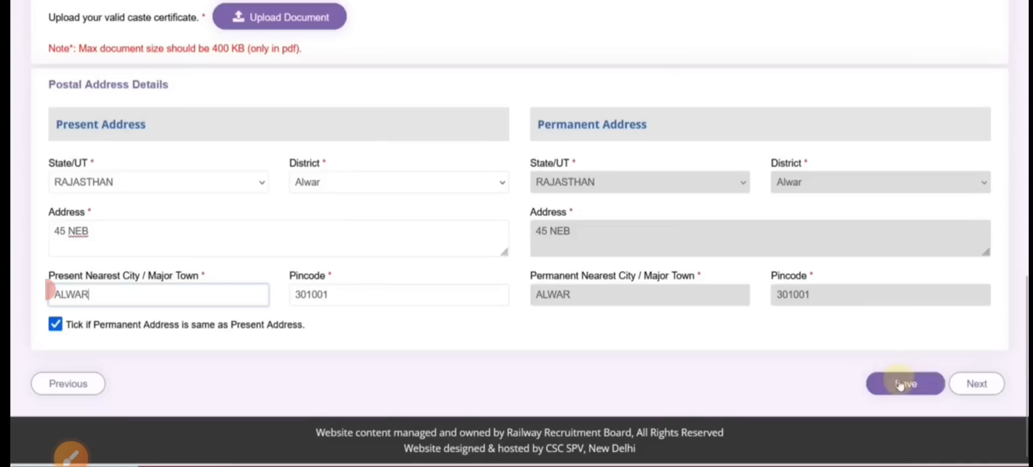
left_click(966, 385)
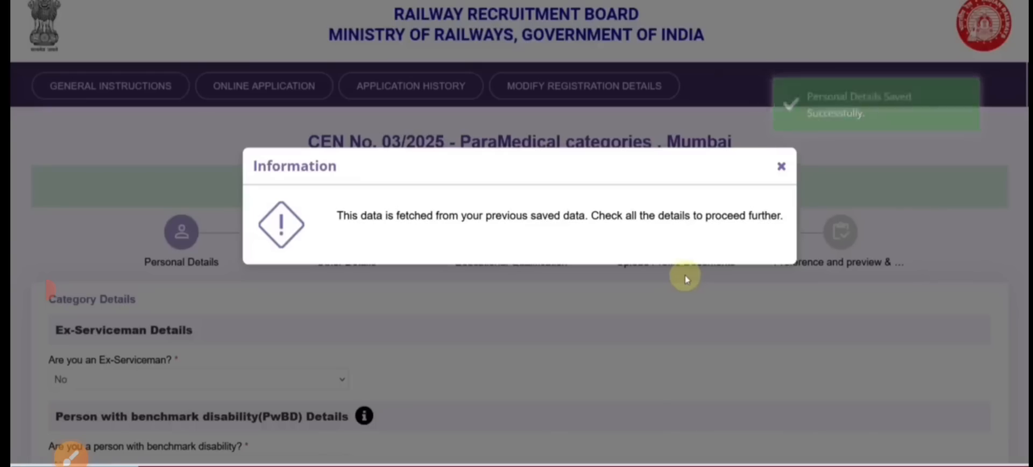
Dismiss the saved-data notice and record the applicant as an Army ex-serviceman
left_click(782, 171)
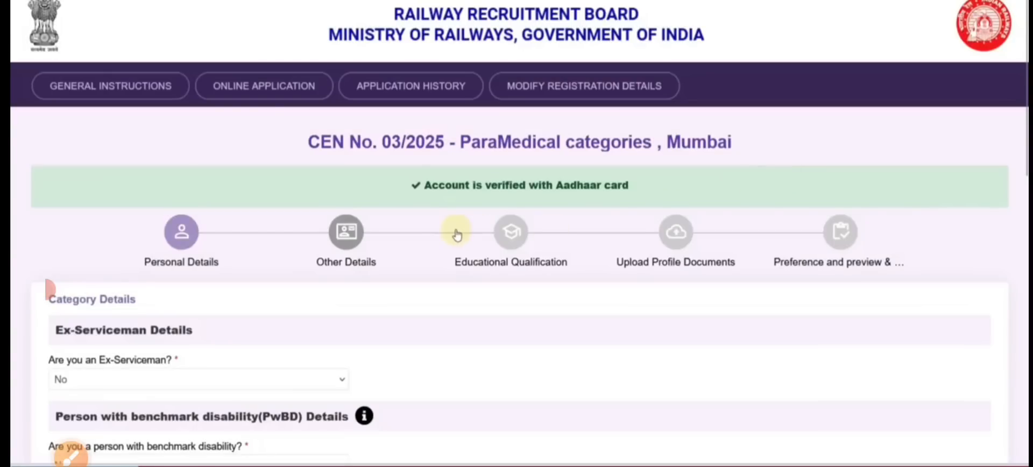
scroll(454, 231, "down", 1)
scroll(449, 226, "down", 1)
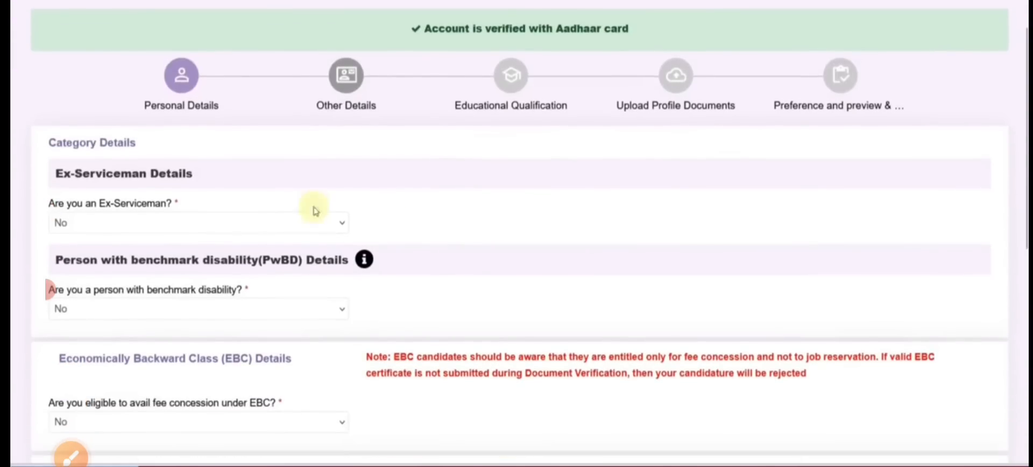
scroll(162, 210, "down", 1)
left_click(115, 144)
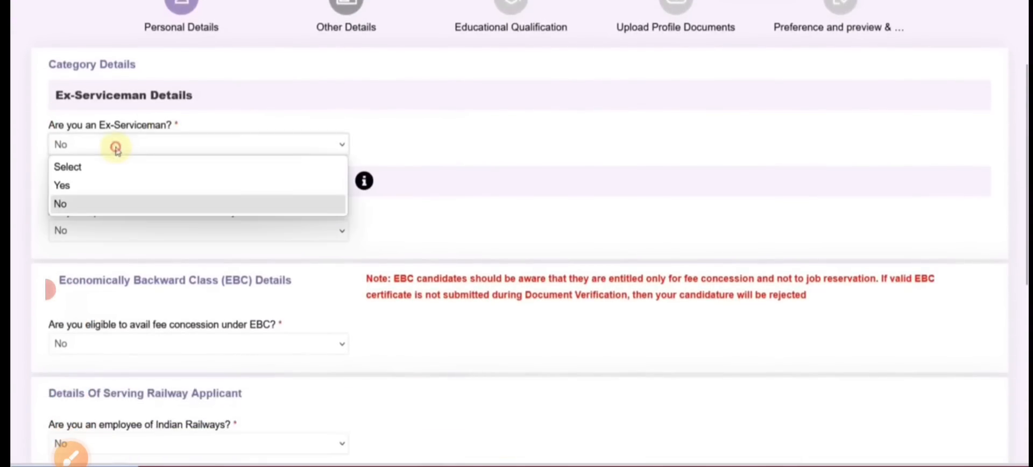
left_click(491, 229)
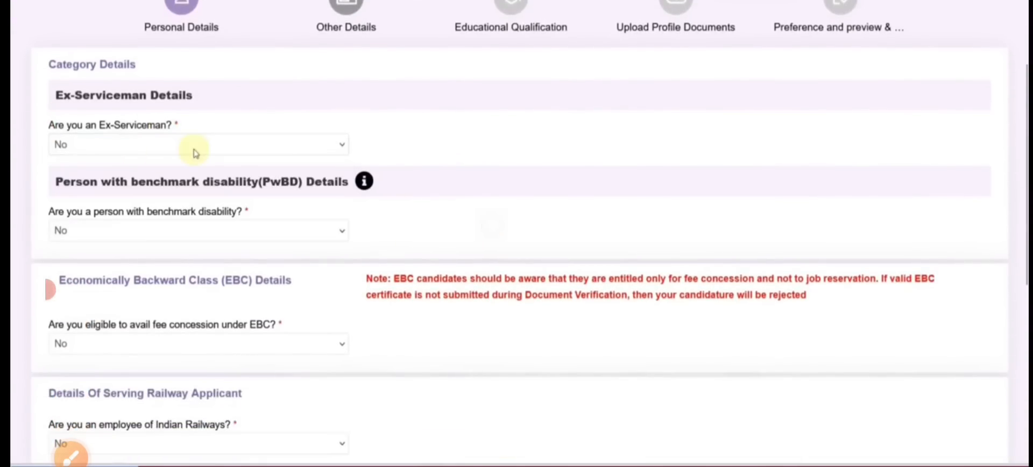
left_click(100, 145)
left_click(99, 185)
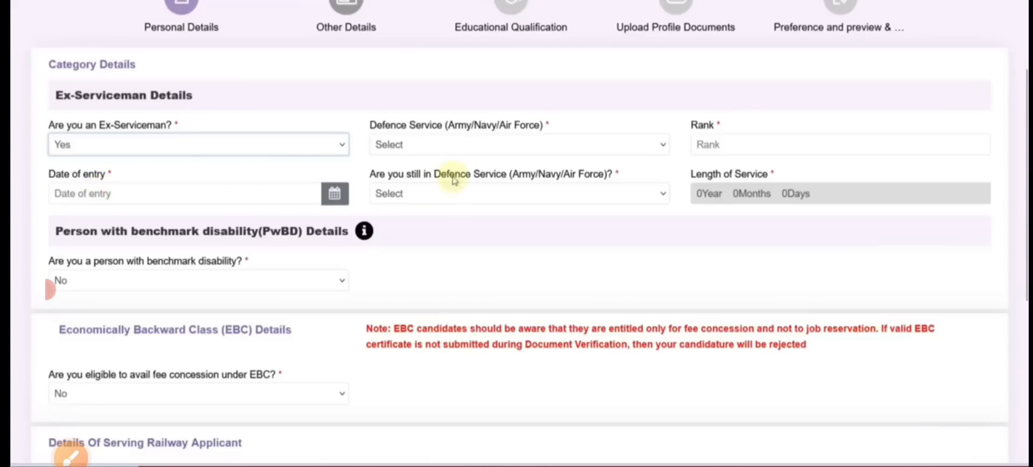
left_click(412, 147)
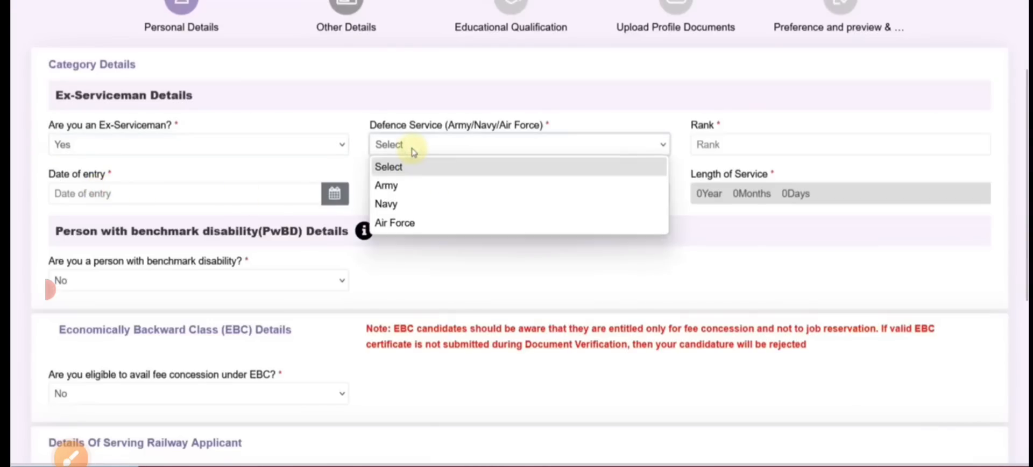
left_click(416, 187)
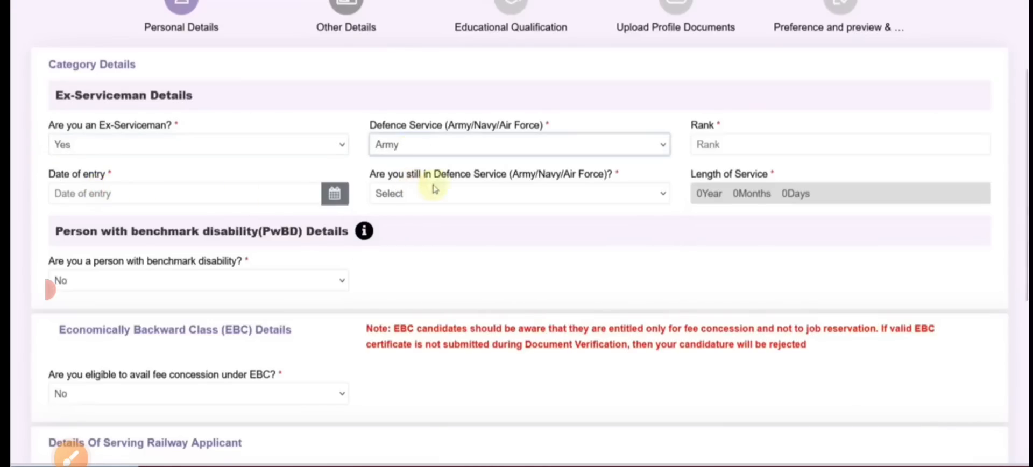
Set Still in Defence Service to No so the discharge fields appear
left_click(715, 145)
left_click(180, 198)
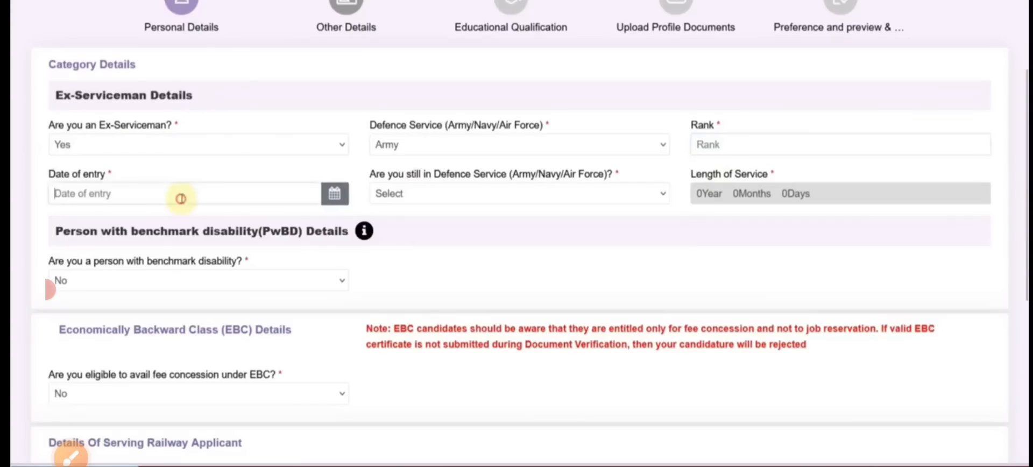
left_click(454, 200)
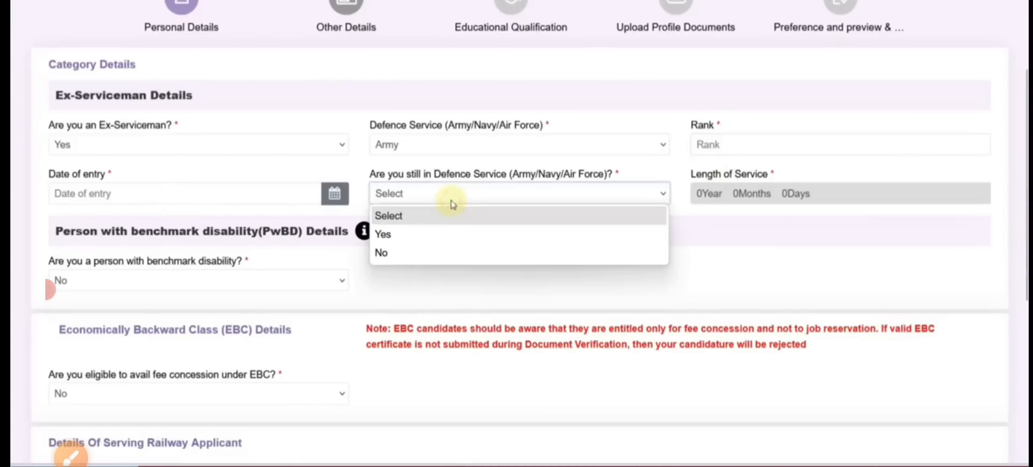
left_click(434, 232)
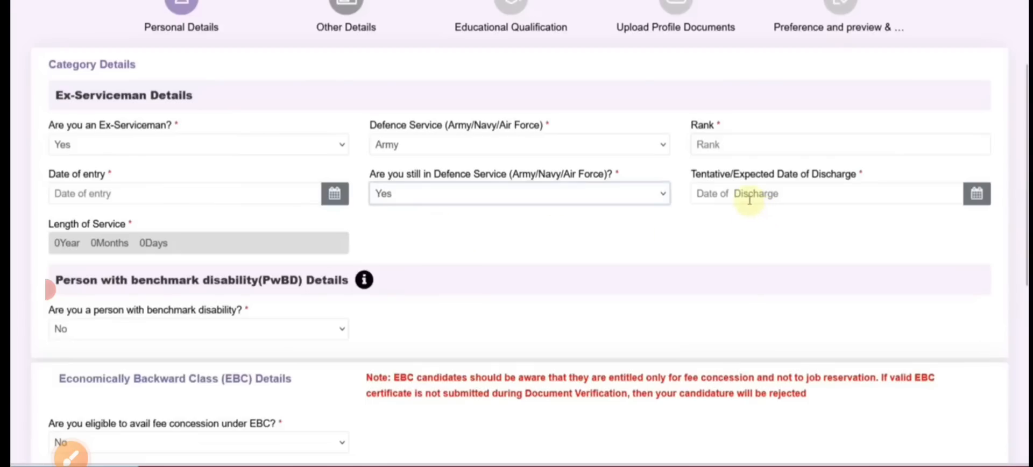
left_click(750, 199)
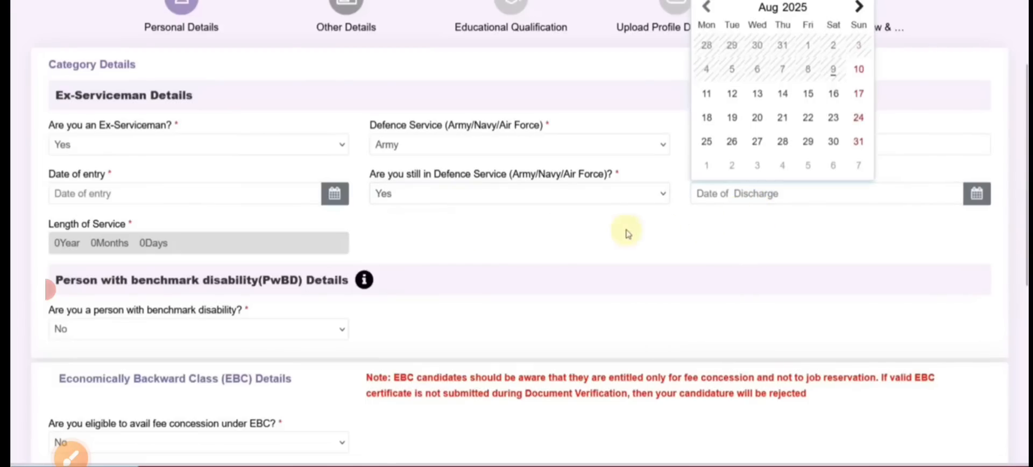
left_click(534, 231)
left_click(426, 203)
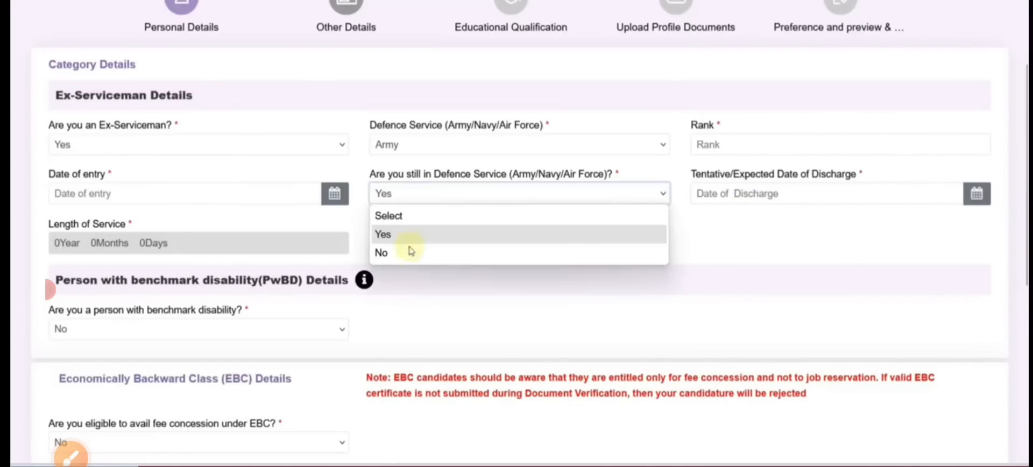
left_click(410, 259)
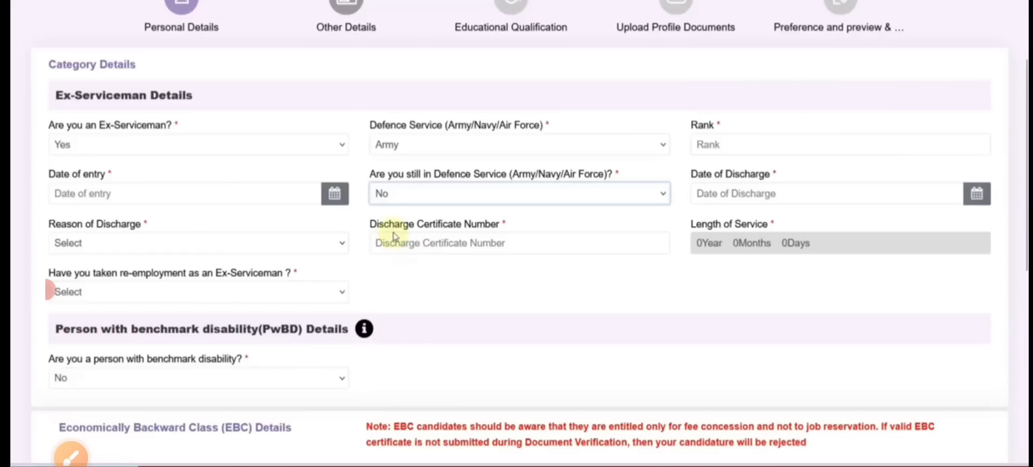
left_click(789, 201)
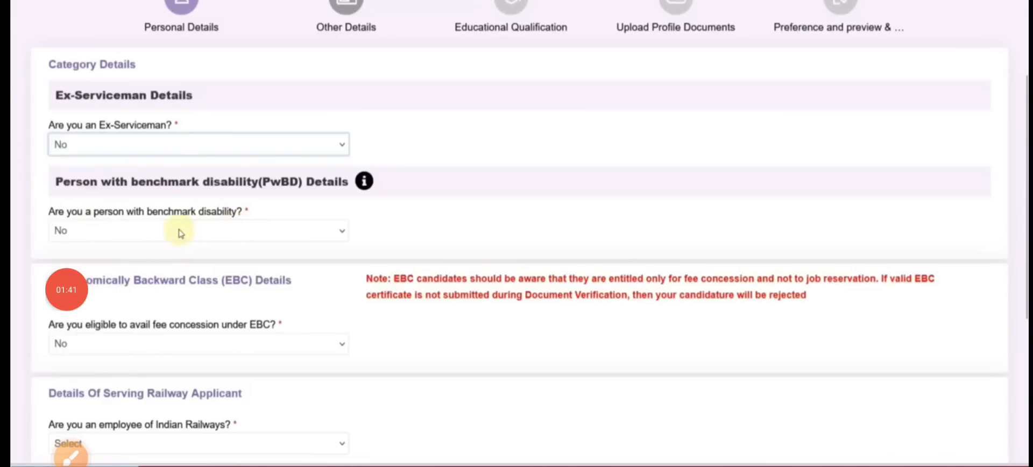
Try the PwBD fields with Hearing Impairment (HI) category and Deaf (D) sub-disability
left_click(180, 233)
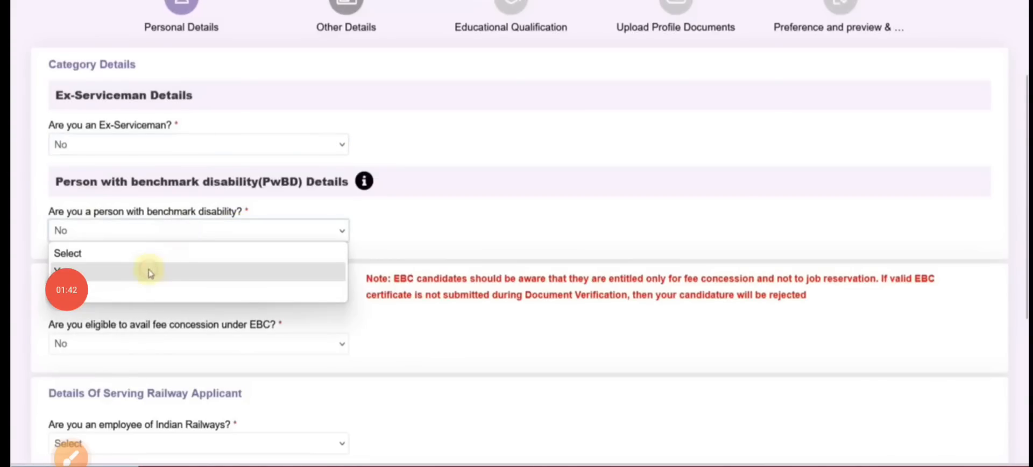
left_click(148, 272)
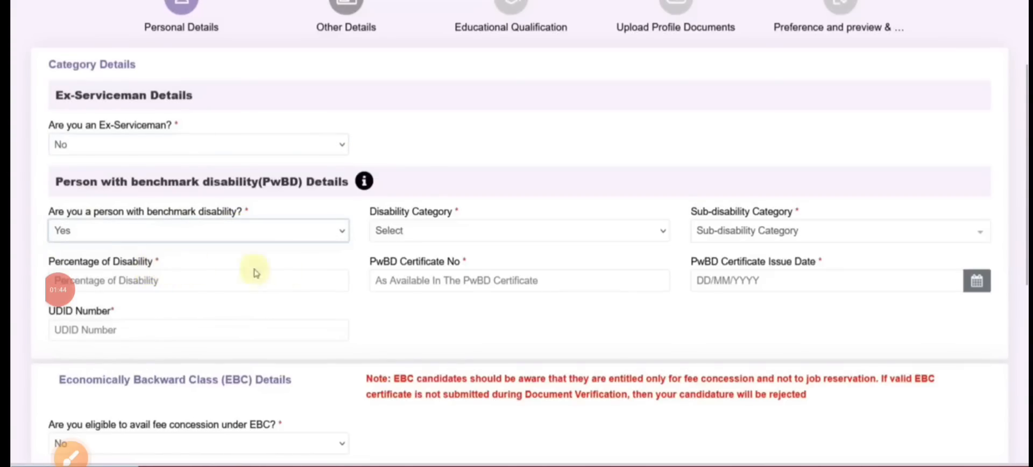
left_click(412, 236)
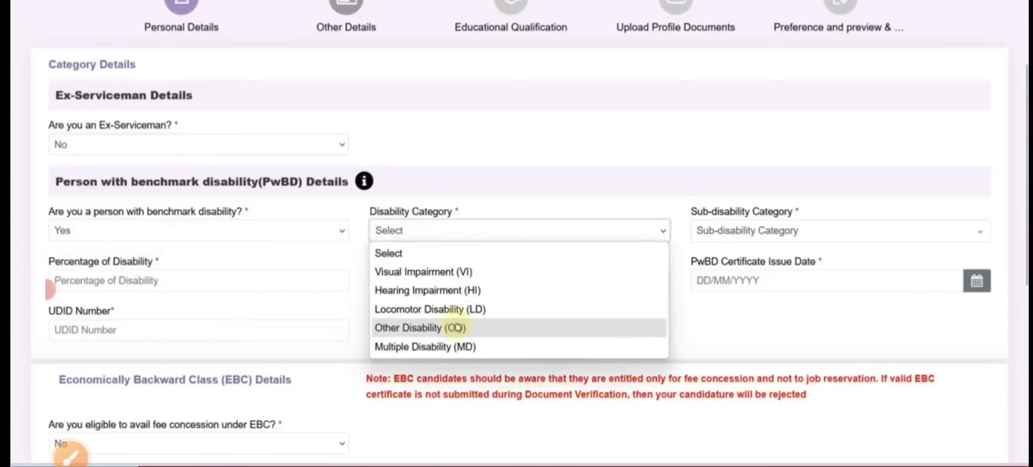
left_click(450, 285)
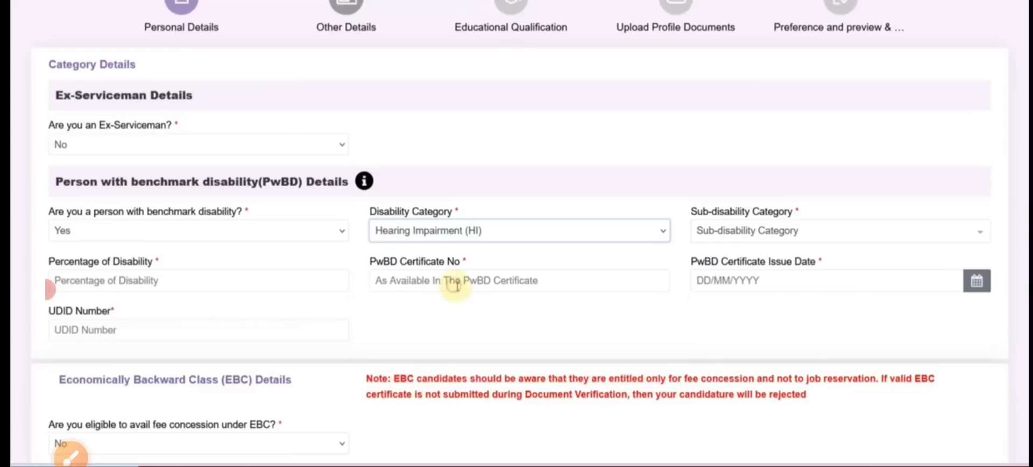
left_click(723, 235)
left_click(725, 241)
left_click(725, 241)
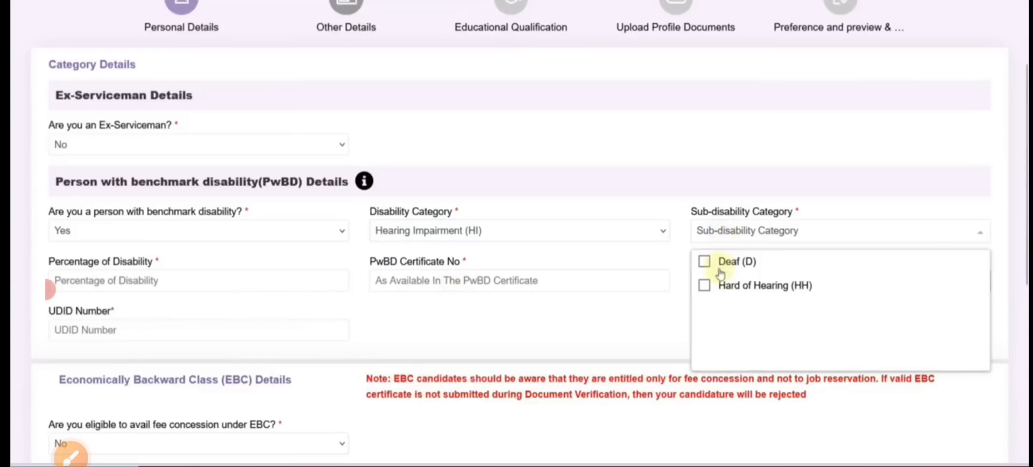
left_click(705, 263)
Go through the remaining disability fields, then answer No to benchmark disability
left_click(261, 278)
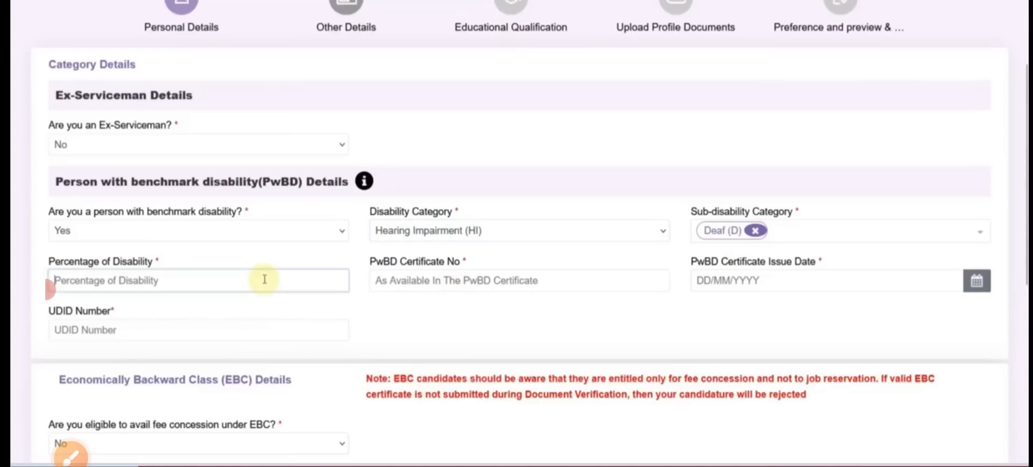
left_click(446, 282)
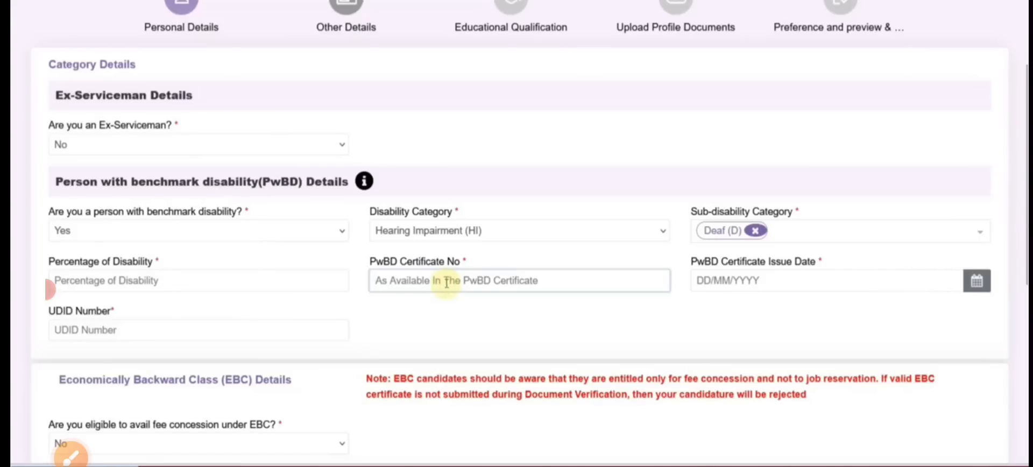
left_click(766, 286)
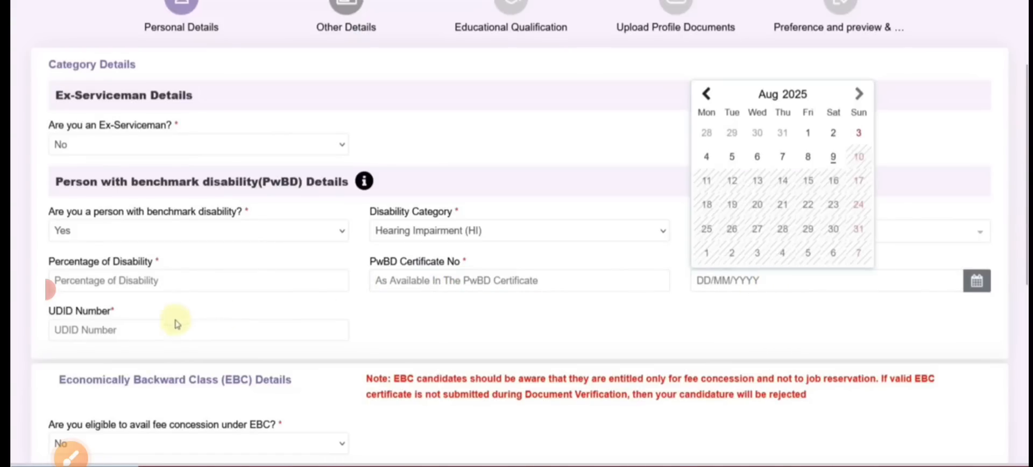
left_click(137, 338)
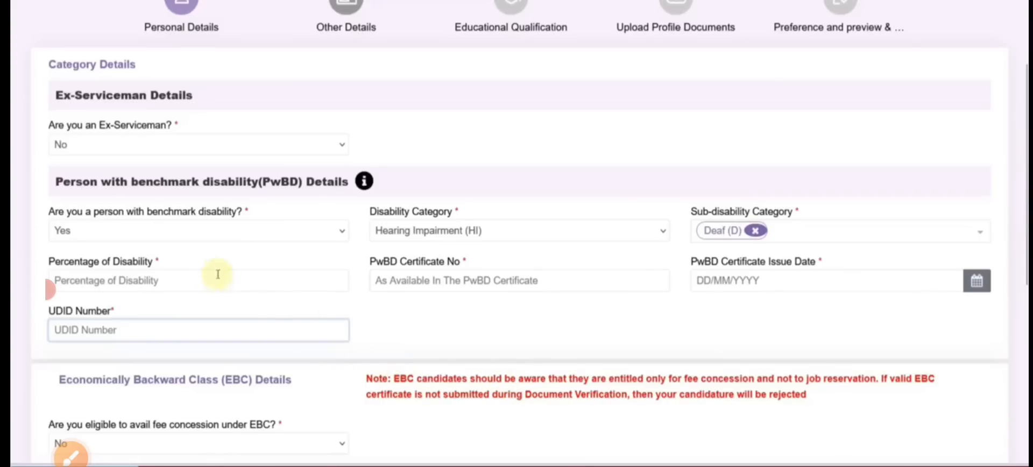
left_click(156, 231)
left_click(139, 287)
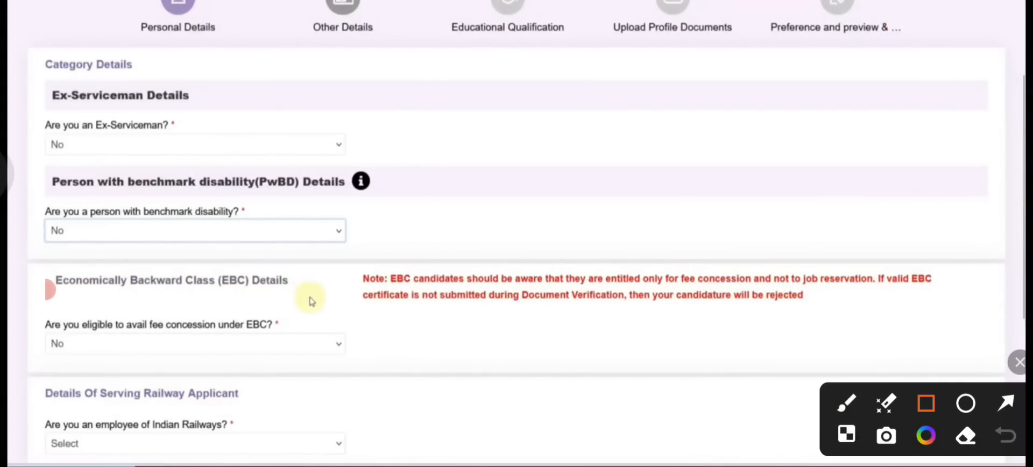
left_click_drag(407, 243, 430, 243)
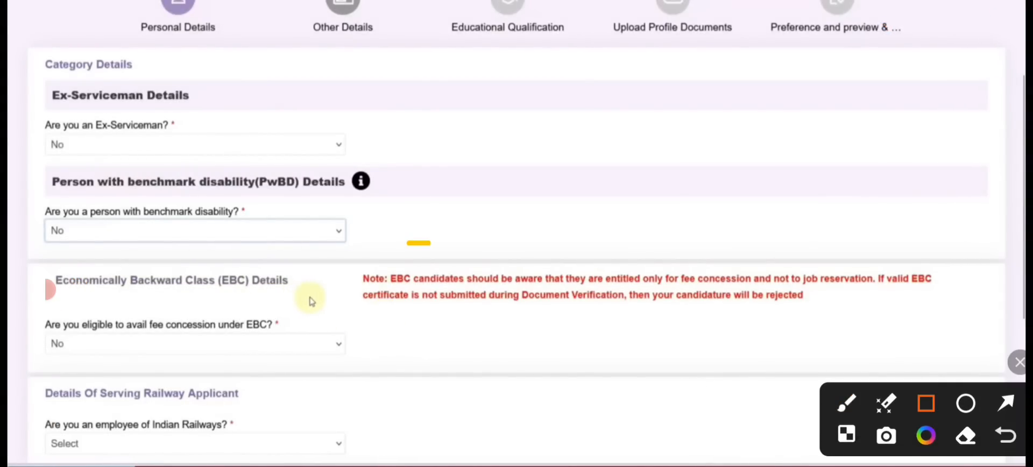
mouse_move(341, 267)
left_mouse_down()
mouse_move(257, 309)
mouse_move(48, 358)
left_mouse_up()
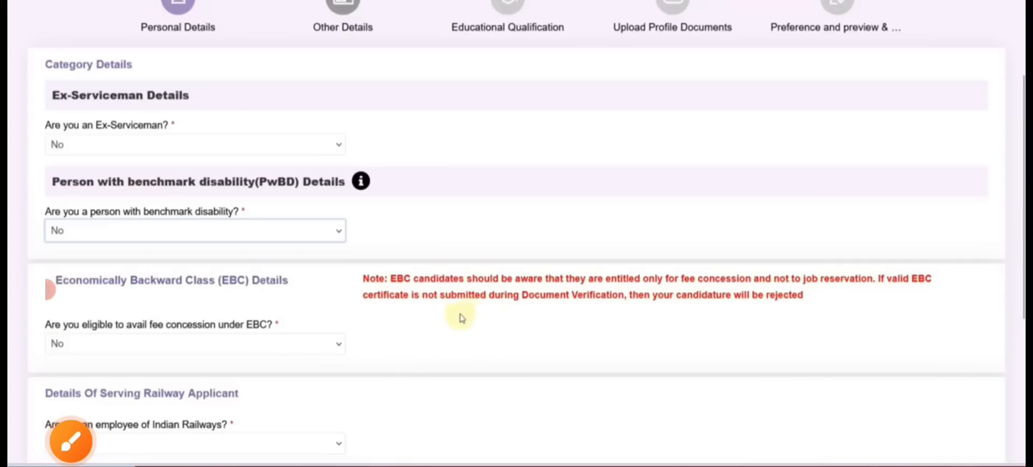
left_click(295, 346)
left_click(203, 385)
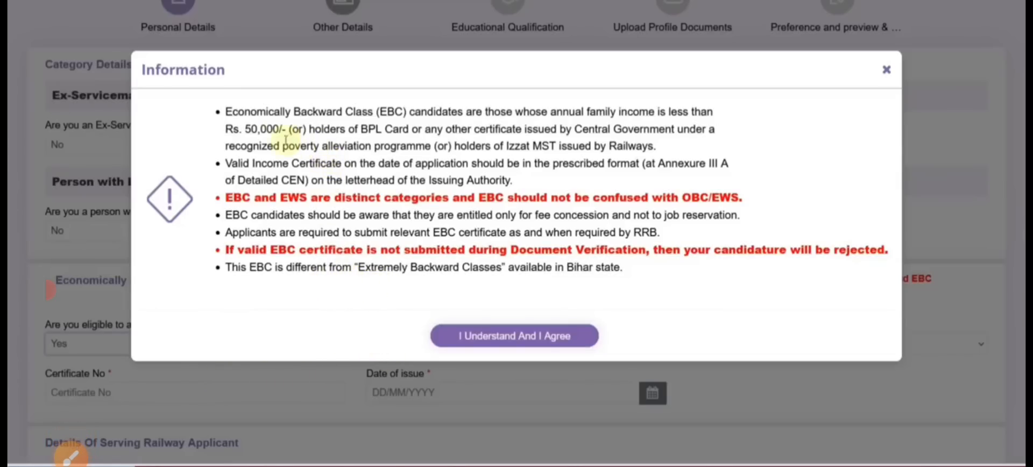
left_click_drag(245, 129, 286, 129)
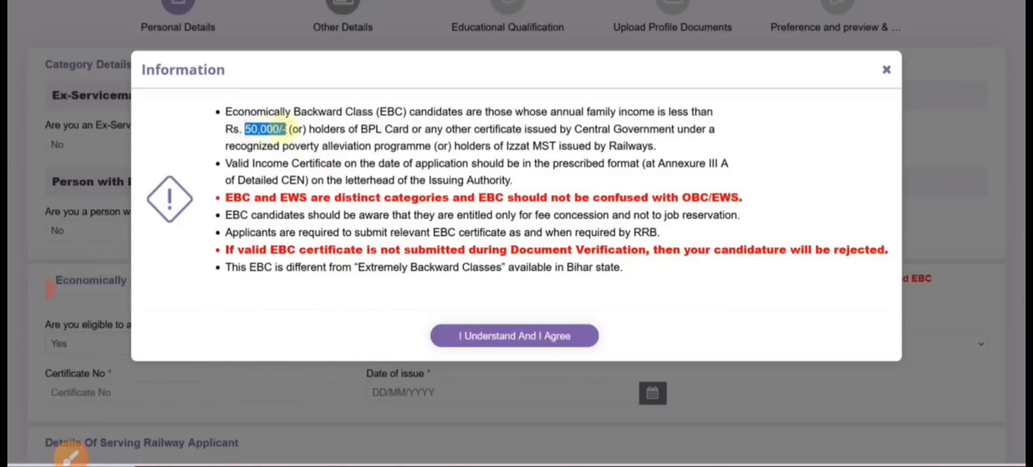
left_click_drag(360, 129, 446, 132)
left_click(490, 141)
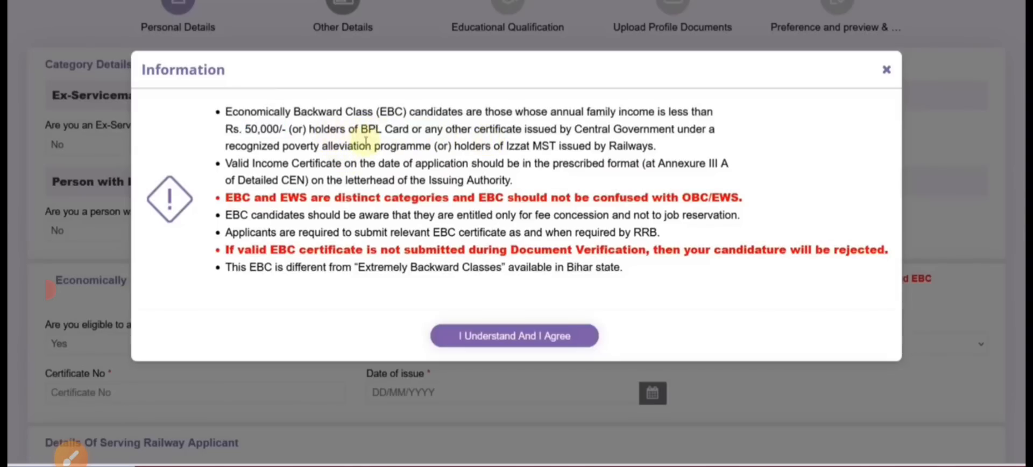
left_click(504, 343)
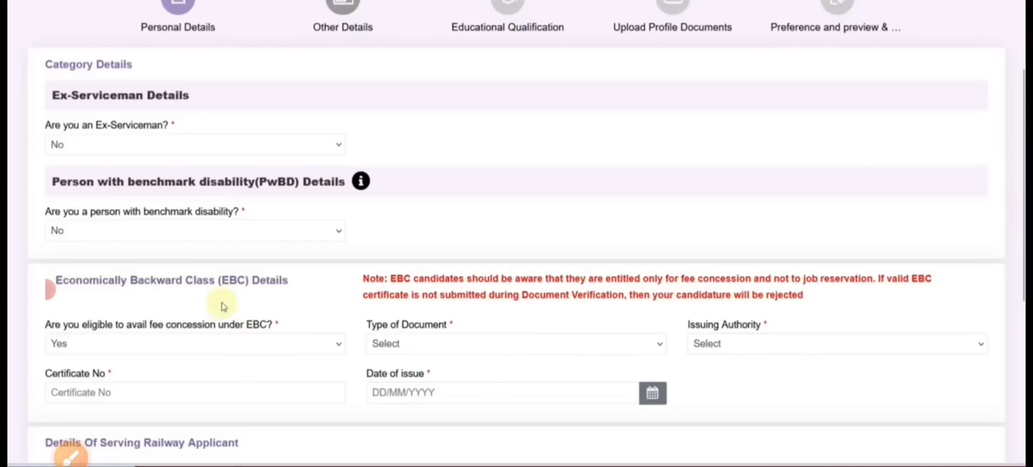
scroll(321, 307, "down", 2)
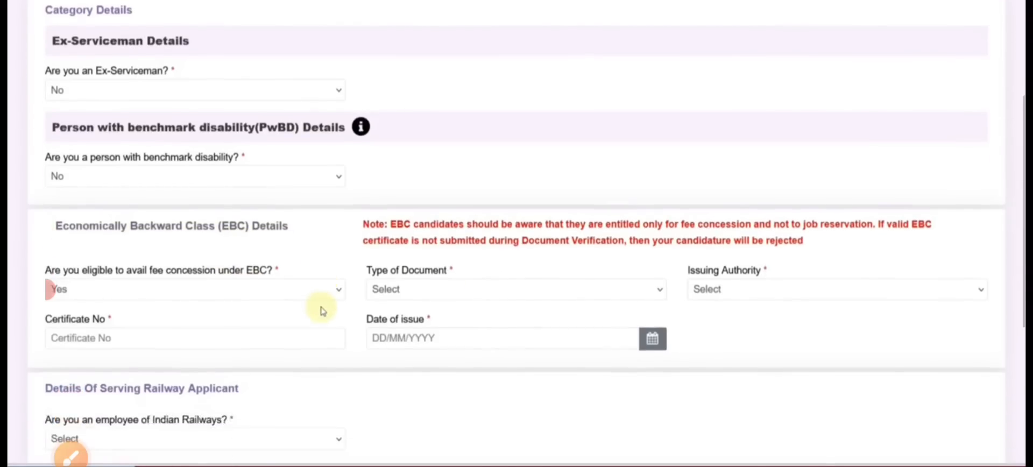
left_click(406, 267)
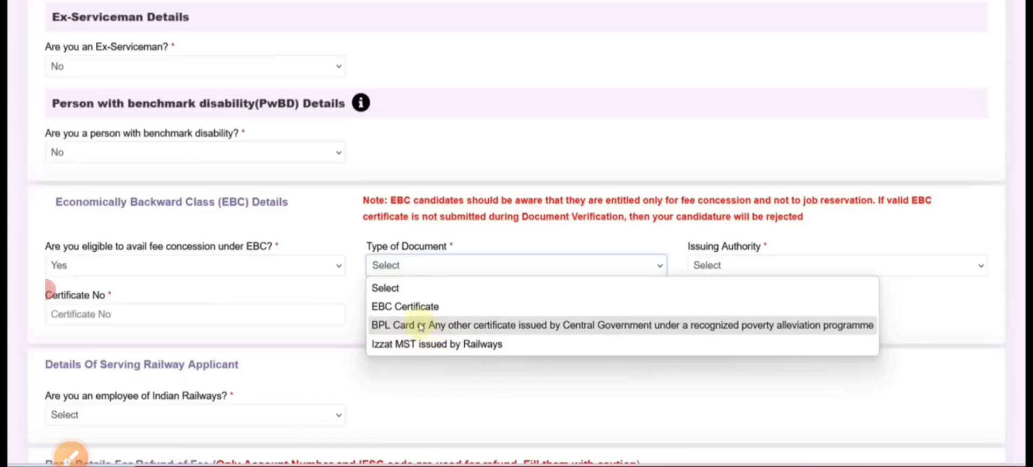
left_click(418, 307)
left_click(707, 269)
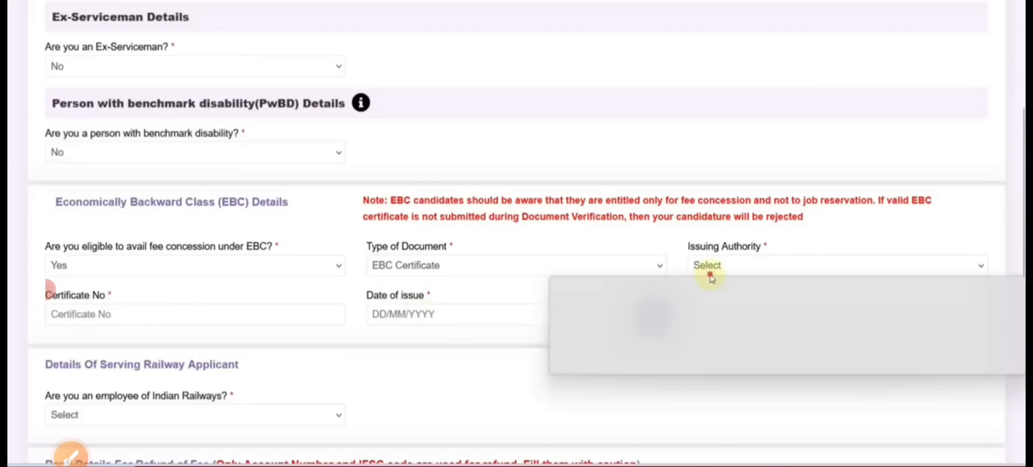
left_click(362, 352)
scroll(404, 345, "up", 2)
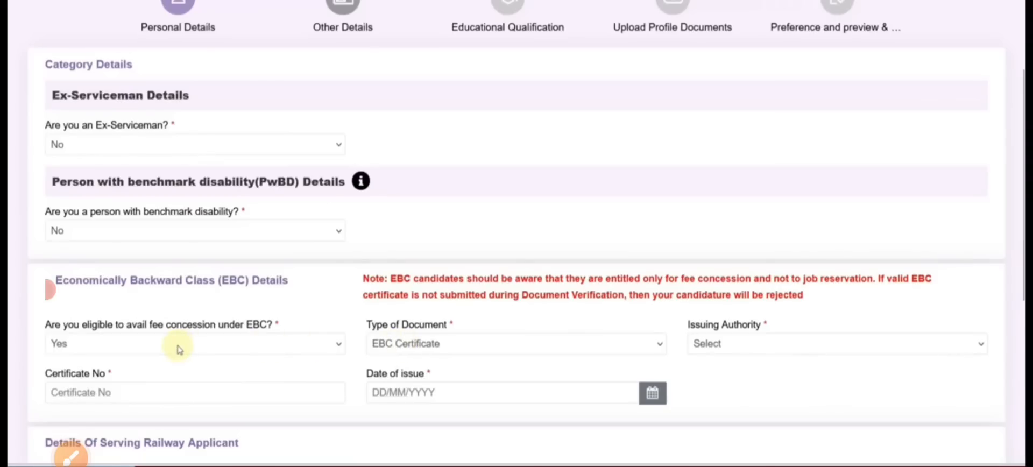
left_click(172, 343)
left_click(135, 404)
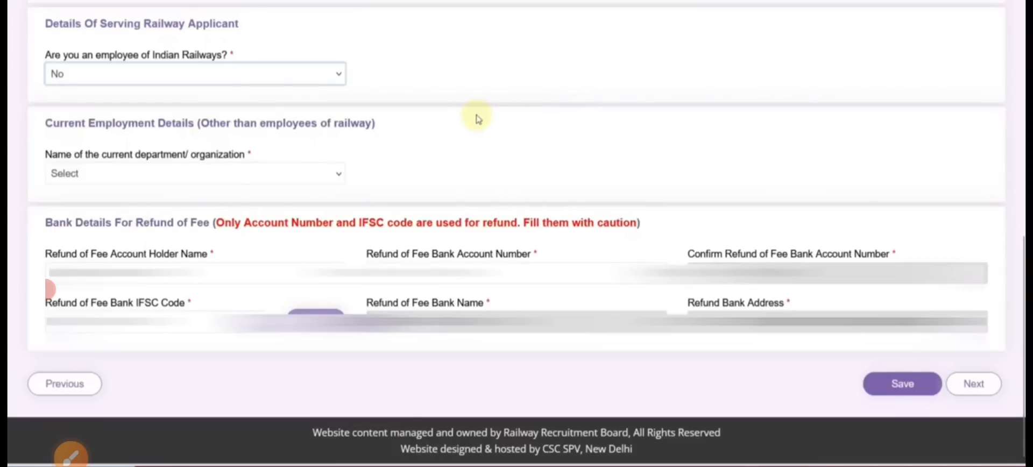
Keep the Indian Railways employee answer at No
left_click(130, 76)
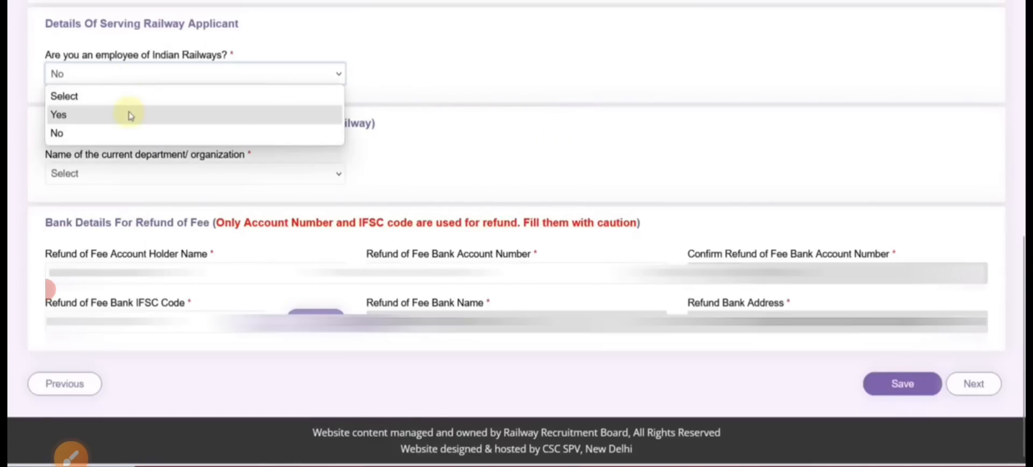
left_click(479, 50)
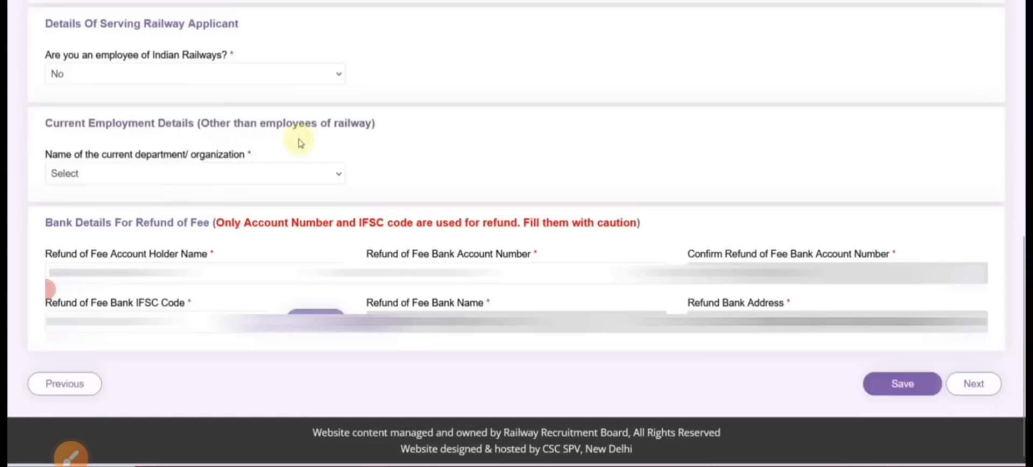
left_click(71, 457)
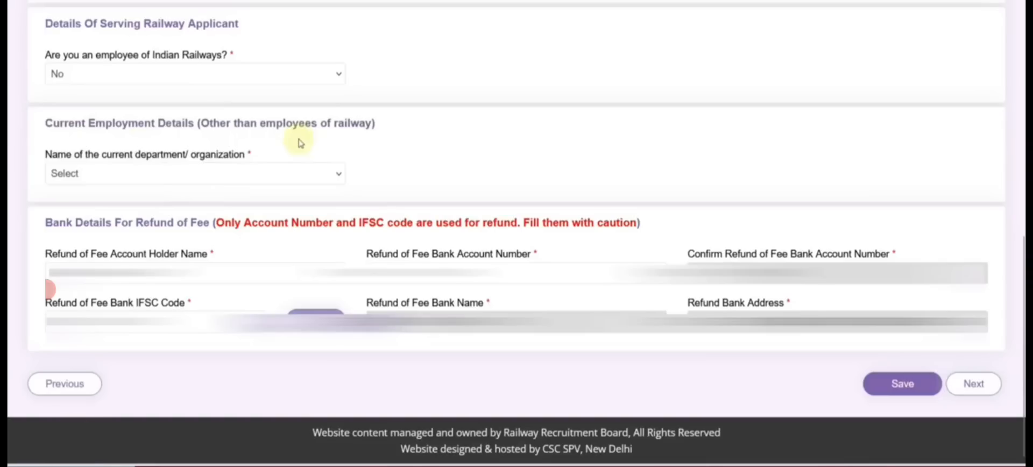
mouse_move(442, 218)
left_mouse_down()
mouse_move(445, 160)
mouse_move(414, 349)
left_mouse_up()
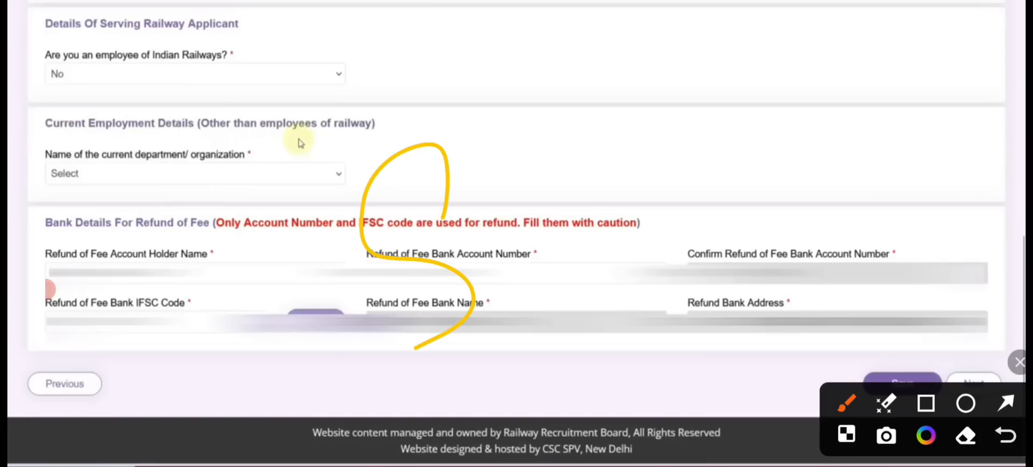
left_click_drag(502, 199, 549, 183)
left_click_drag(565, 102, 596, 255)
mouse_move(385, 323)
left_mouse_down()
mouse_move(468, 351)
mouse_move(560, 344)
left_mouse_up()
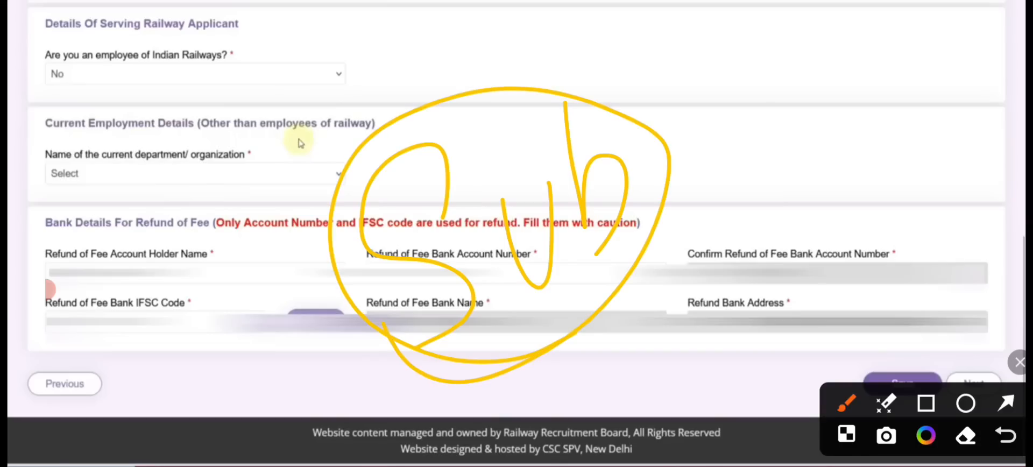
Bring up the options for Name of the current department/organization
left_click(1018, 362)
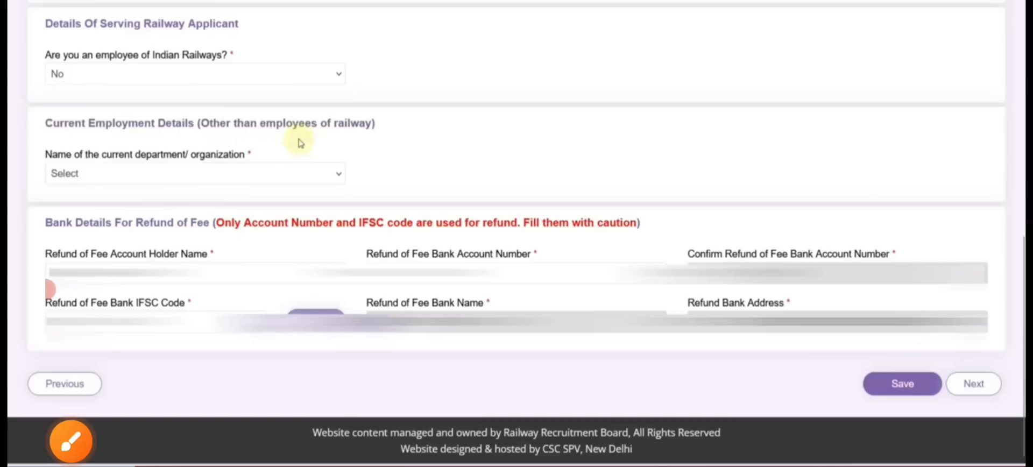
left_click(71, 441)
left_click(926, 403)
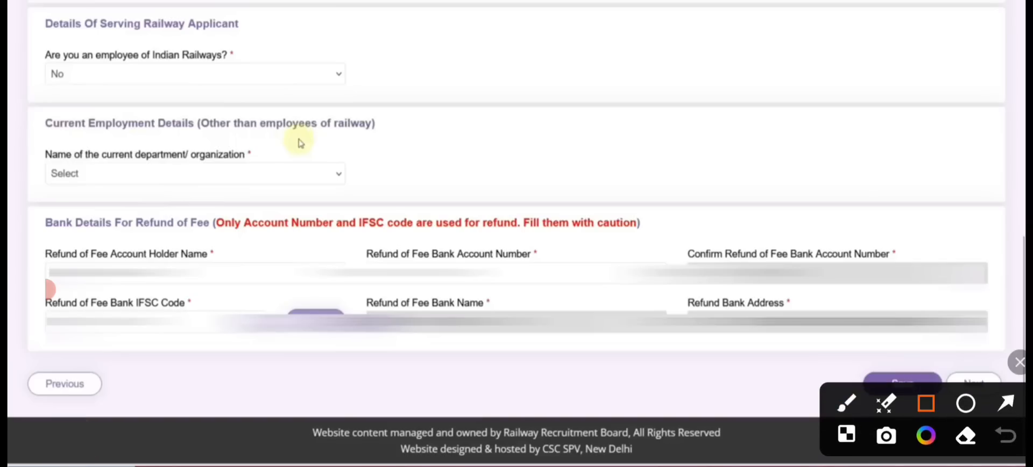
mouse_move(795, 197)
left_mouse_down()
mouse_move(971, 24)
mouse_move(973, 8)
left_mouse_up()
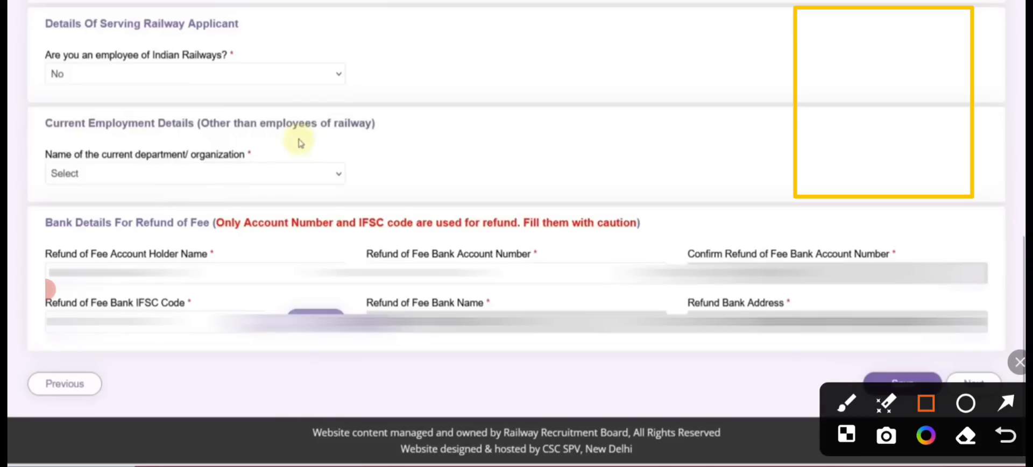
mouse_move(413, 429)
left_mouse_down()
mouse_move(623, 466)
mouse_move(851, 465)
left_mouse_up()
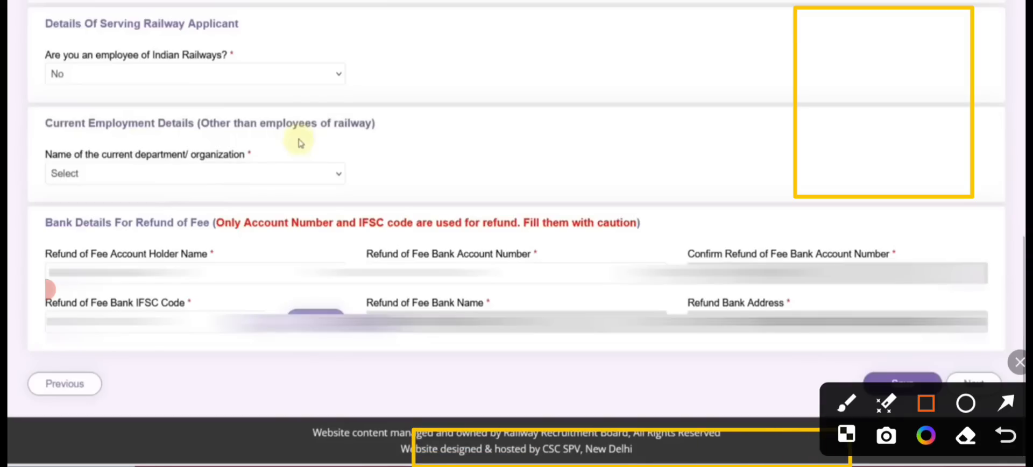
left_click_drag(927, 420, 822, 430)
left_click(916, 371)
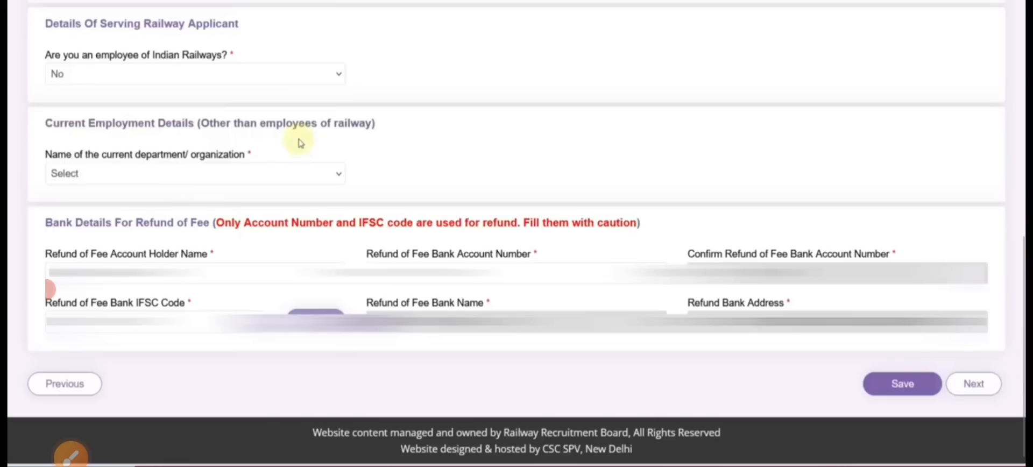
left_click(185, 171)
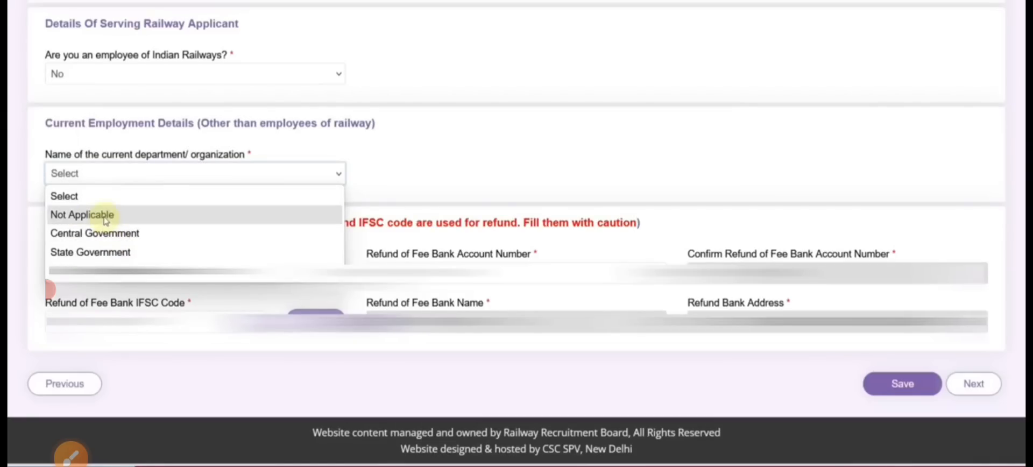
Set the current department/organization to Not Applicable
left_click(106, 217)
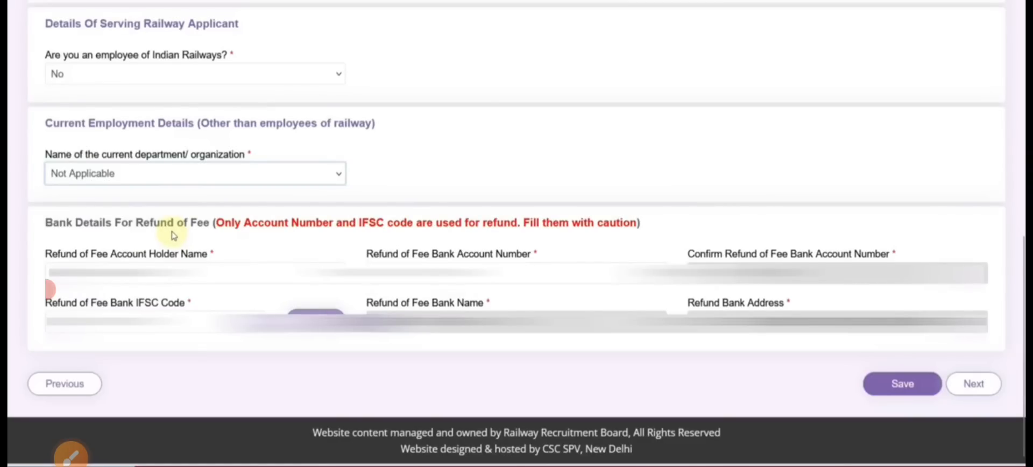
left_click(71, 455)
left_click(926, 403)
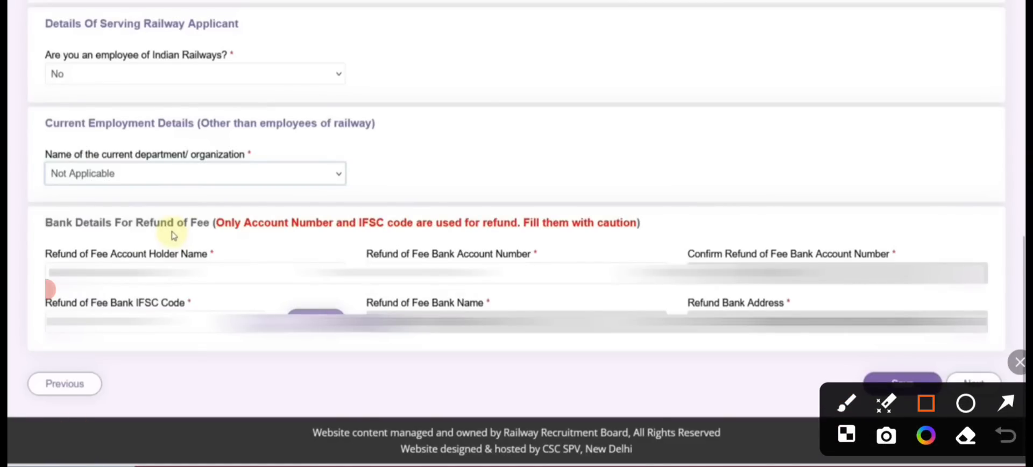
mouse_move(74, 214)
left_mouse_down()
mouse_move(76, 327)
mouse_move(205, 317)
left_mouse_up()
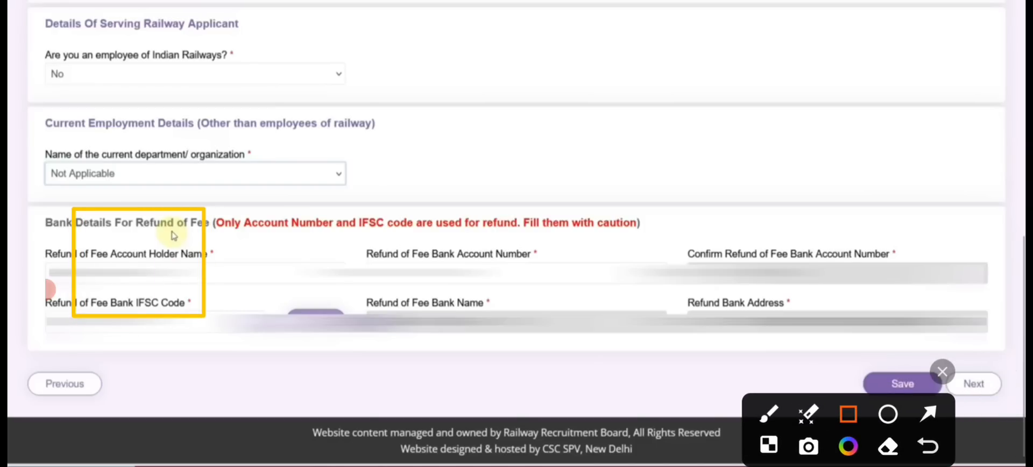
left_click(943, 369)
Review the refund-of-fee bank details and save the Other Details form
left_click(71, 442)
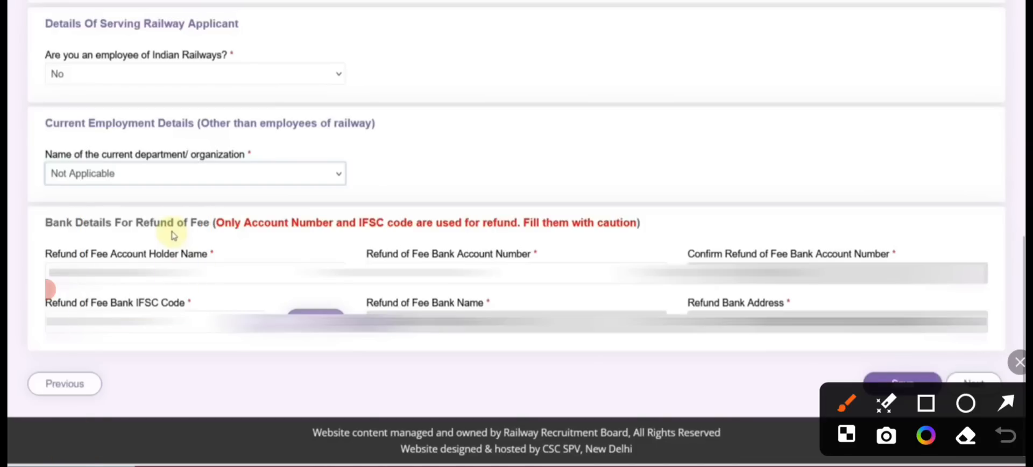
left_click(927, 404)
mouse_move(983, 199)
left_mouse_down()
mouse_move(852, 327)
mouse_move(514, 365)
mouse_move(102, 329)
mouse_move(50, 343)
left_mouse_up()
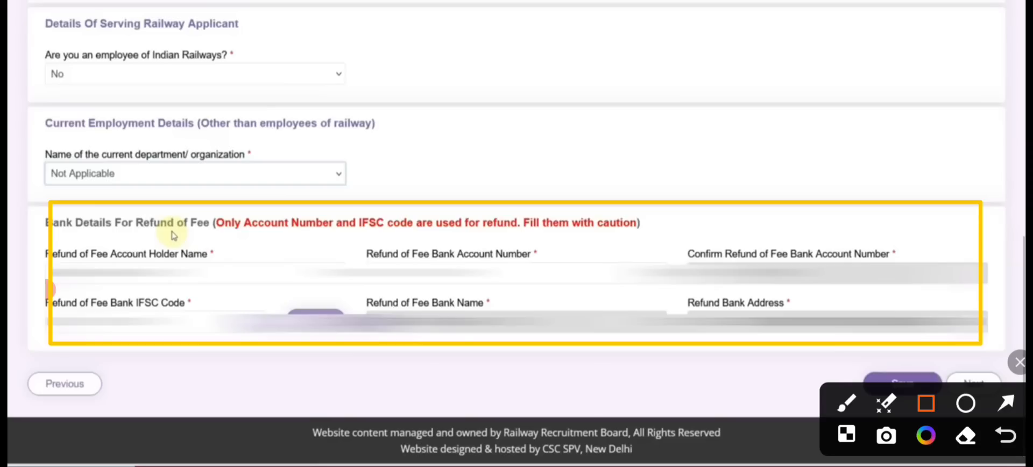
left_click(1019, 362)
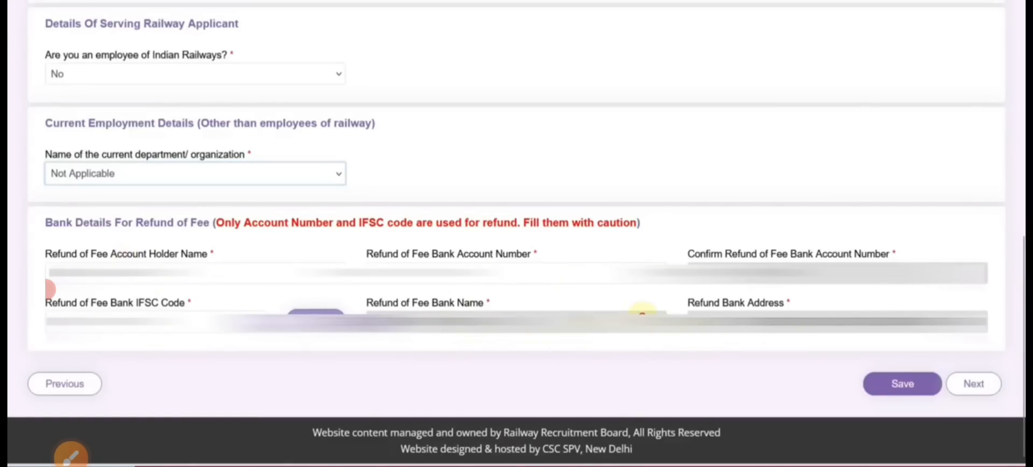
left_click(905, 384)
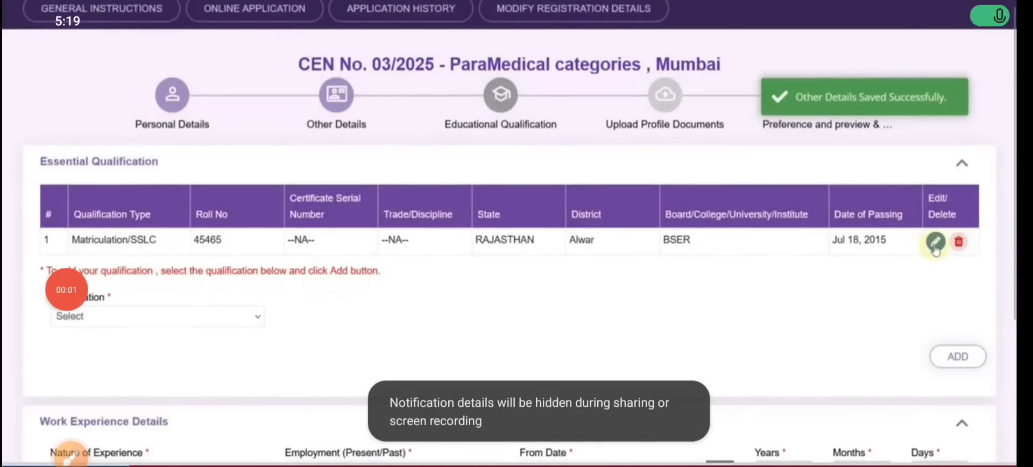
Edit the Matriculation/SSLC row, keeping its state, Alwar district, passing date and roll number
left_click(936, 243)
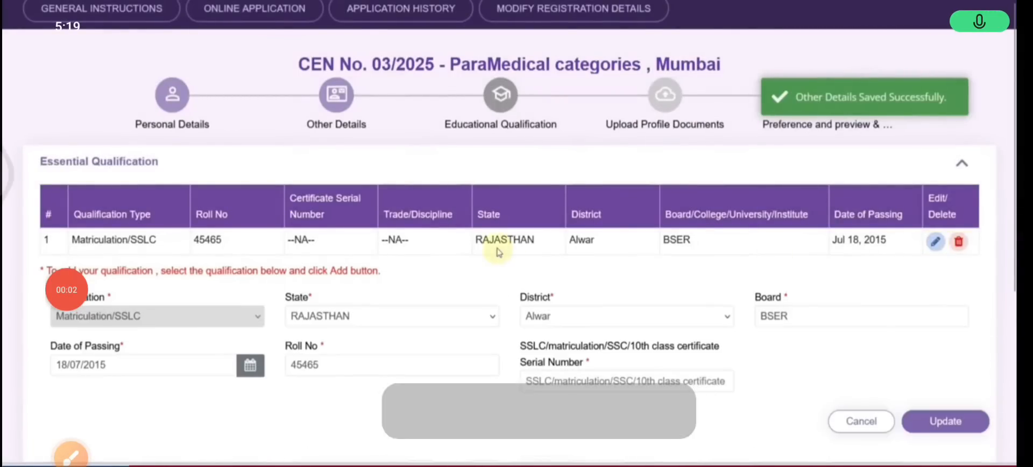
scroll(494, 242, "down", 3)
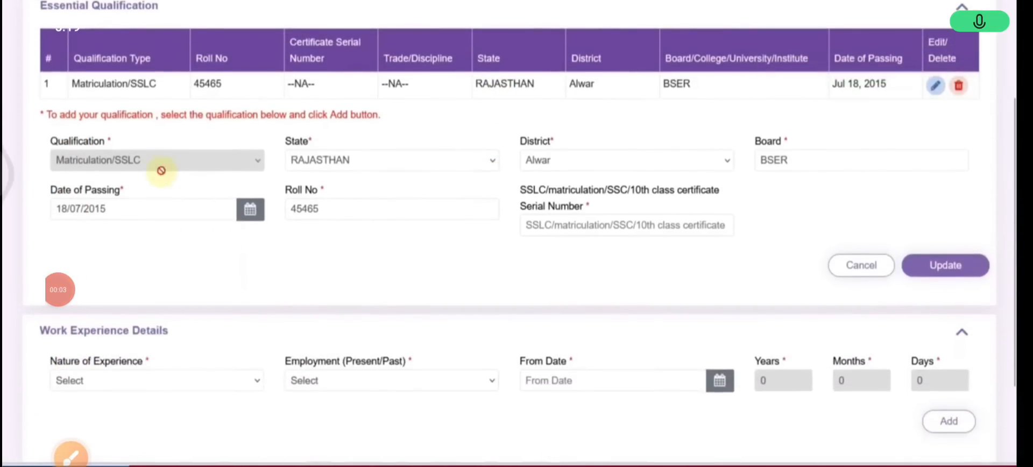
left_click(359, 170)
left_click(565, 171)
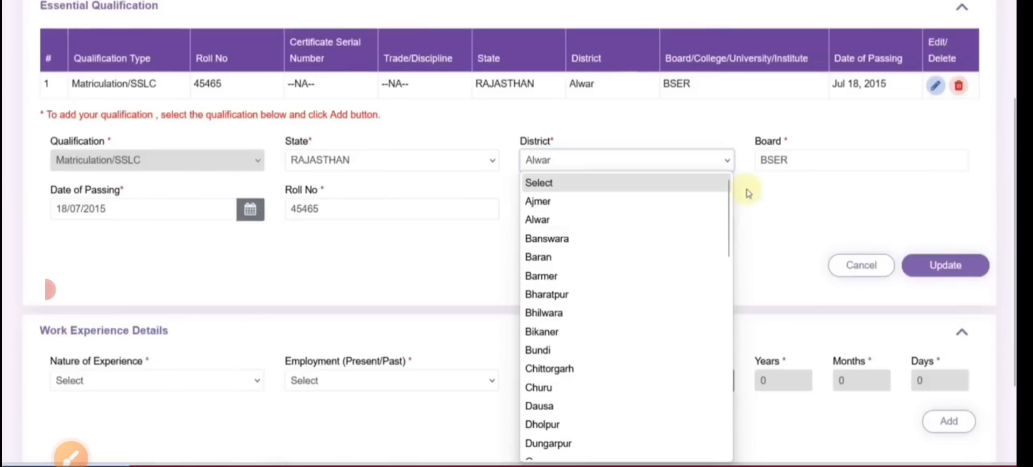
left_click(774, 180)
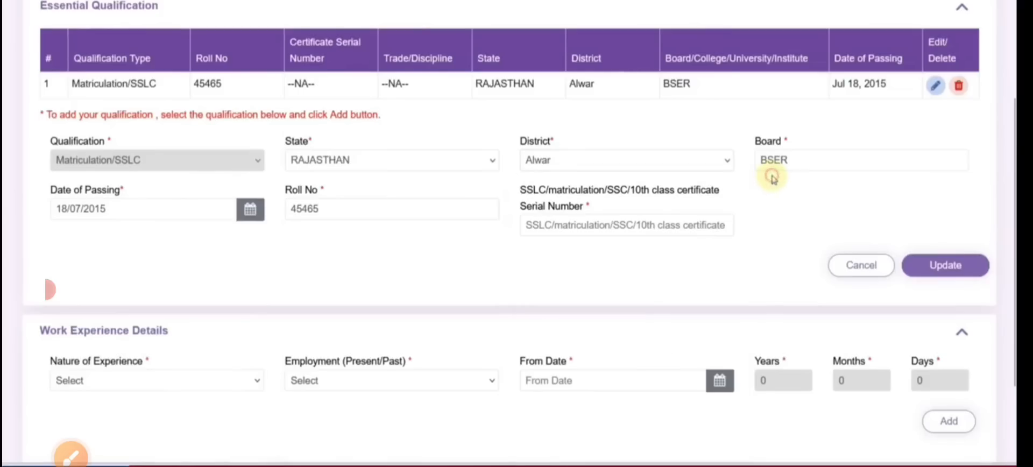
left_click(171, 218)
left_click(297, 247)
left_click(330, 216)
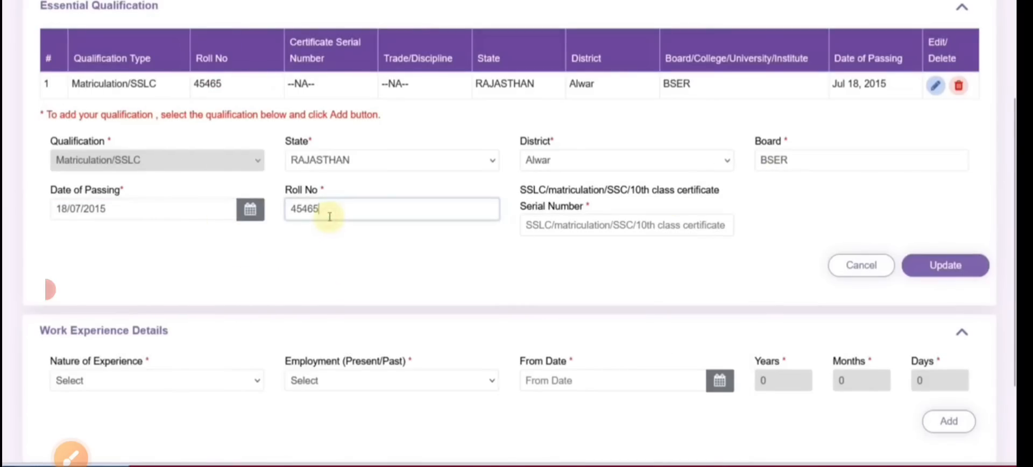
Add certificate serial number 5626 and update the Matriculation/SSLC row
left_click(619, 225)
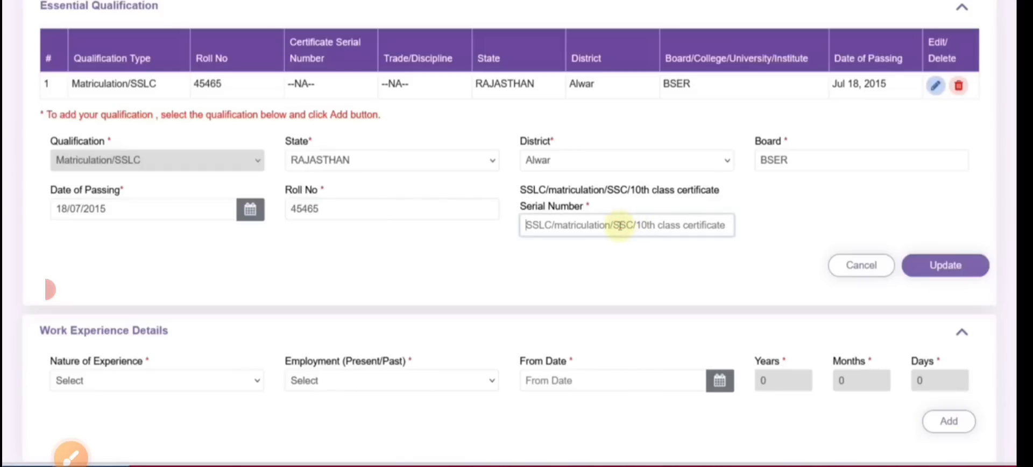
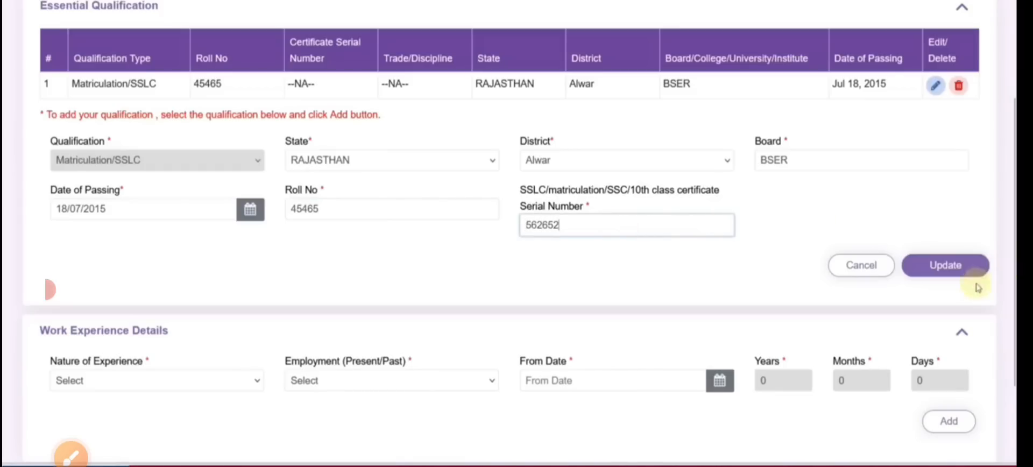
left_click(953, 269)
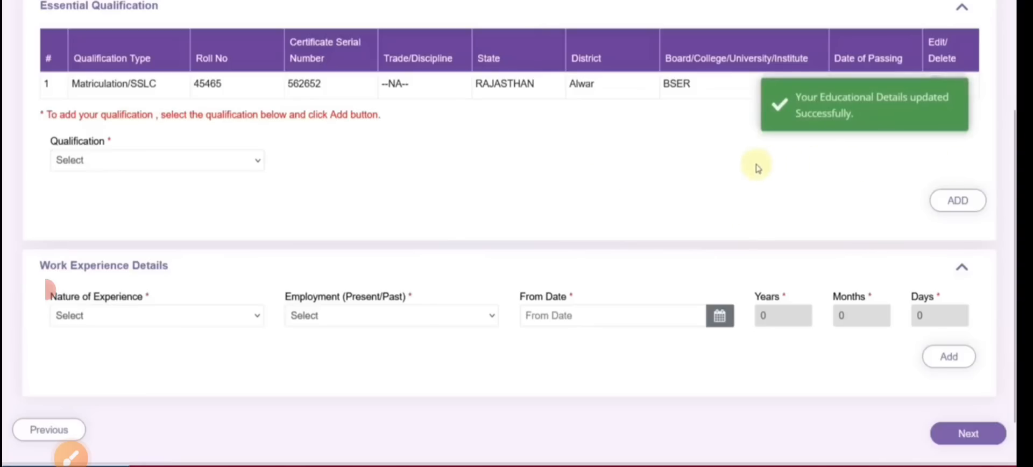
left_click(111, 160)
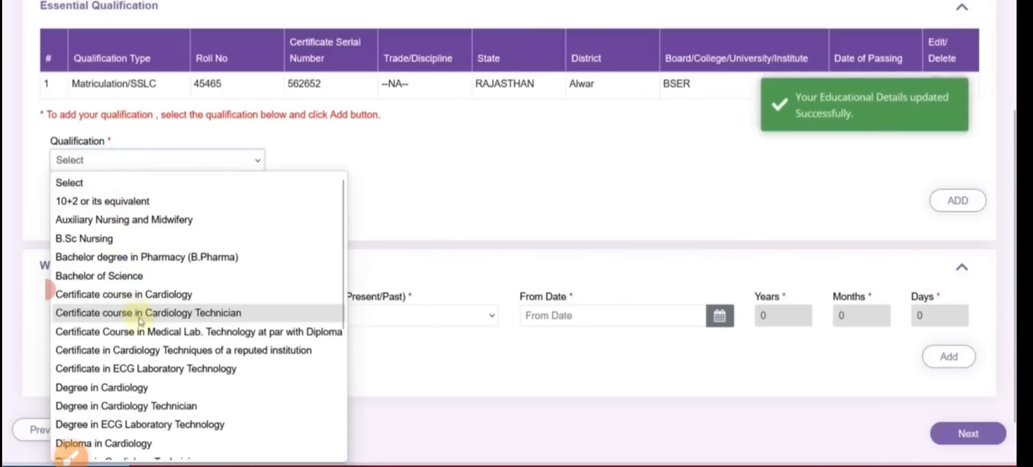
scroll(150, 350, "down", 4)
scroll(164, 385, "up", 5)
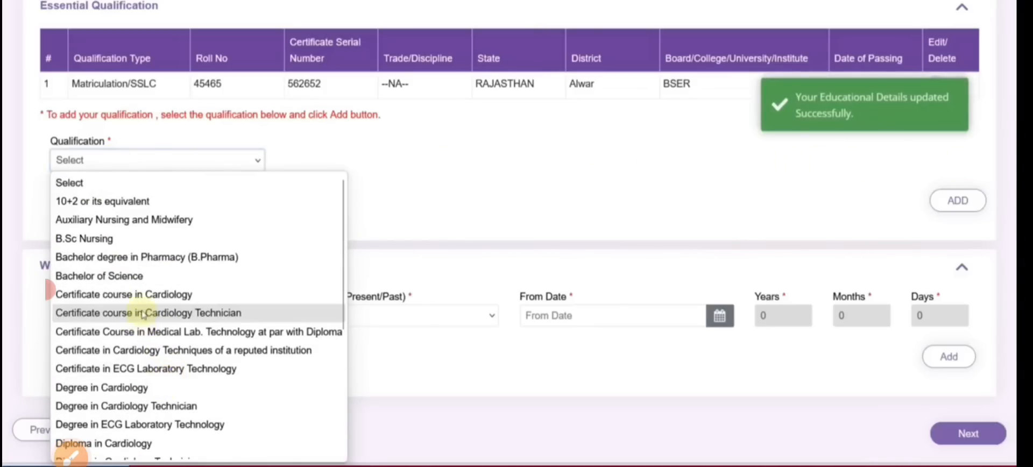
Start a 10+2 qualification: Physics and Chemistry, RAJASTHAN, Alwar, board BSER
left_click(126, 202)
left_click(350, 166)
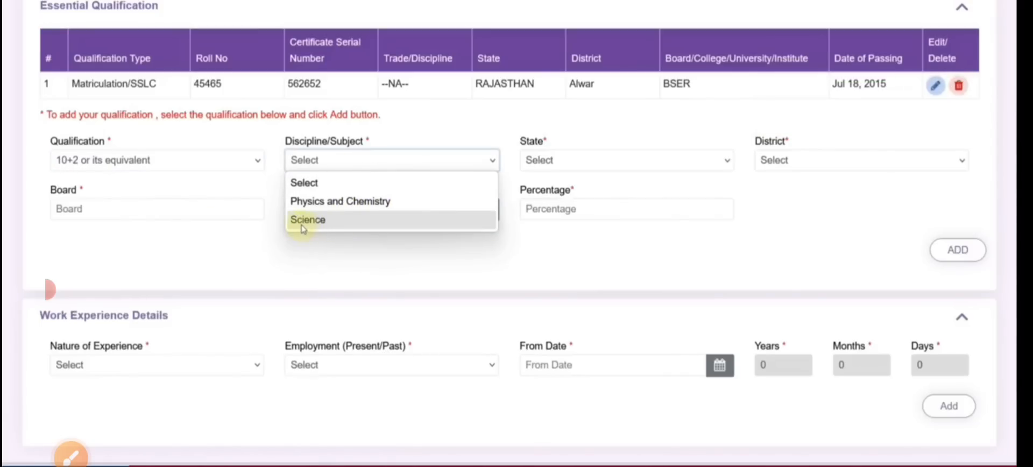
left_click(341, 201)
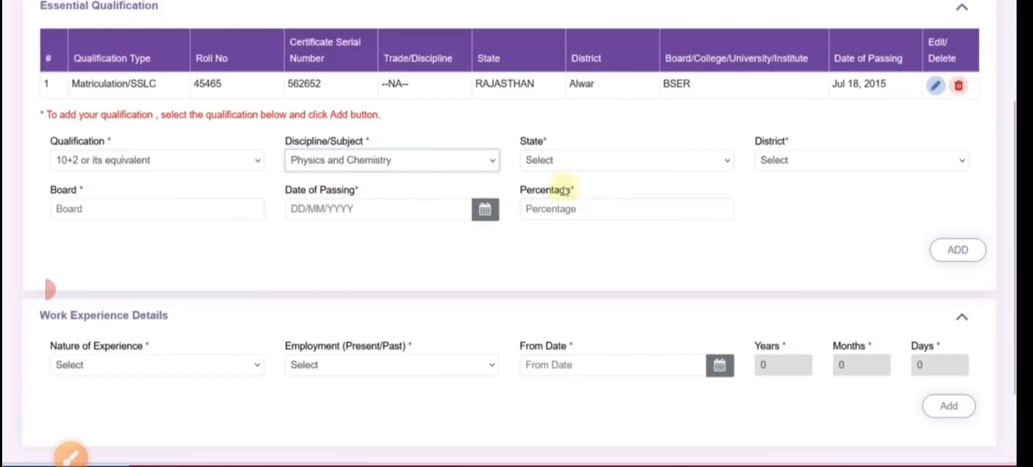
left_click(553, 161)
scroll(592, 358, "down", 5)
left_click(571, 320)
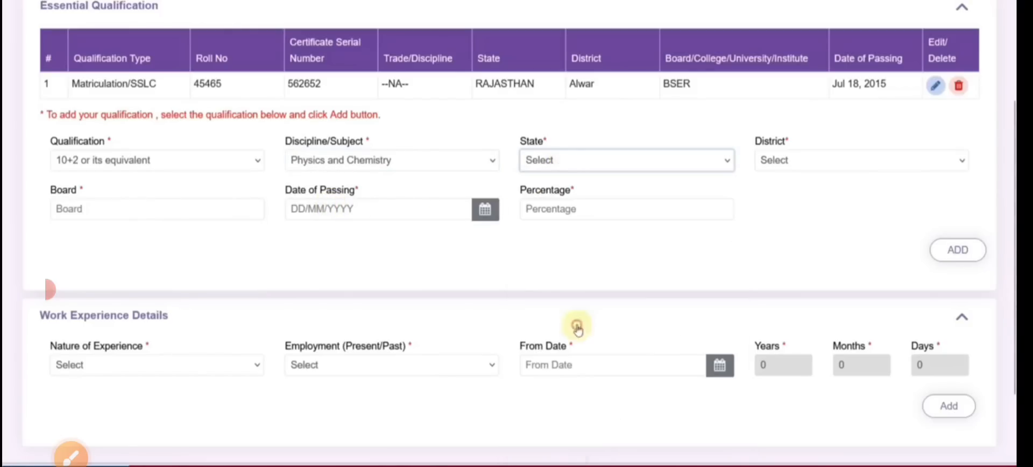
left_click(772, 161)
left_click(774, 219)
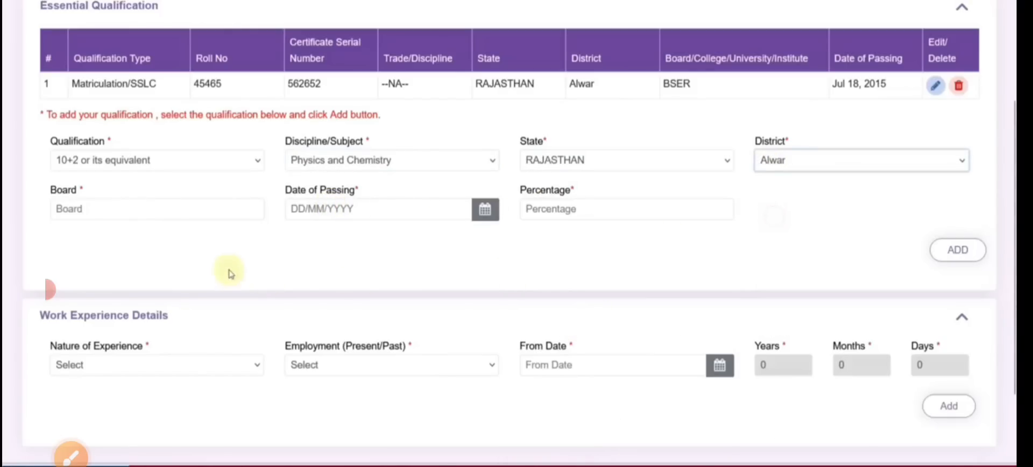
left_click(138, 211)
type("B")
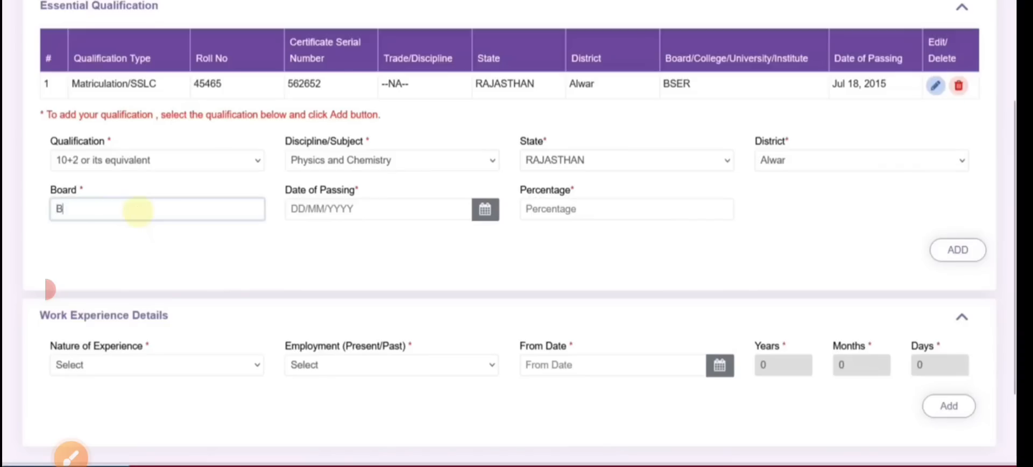
type("SER")
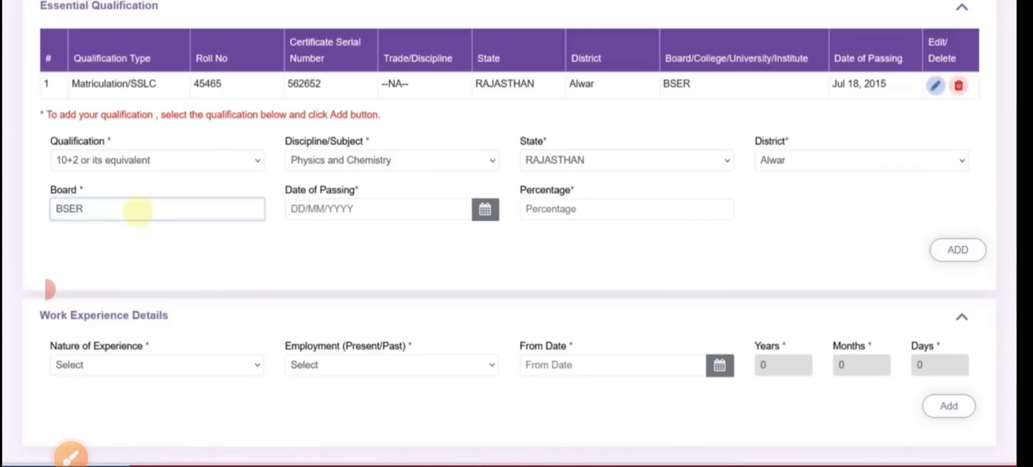
Set passing date 21/07/2017 and 76.00 percent, and add the 10+2 qualification
left_click(486, 209)
left_click(408, 24)
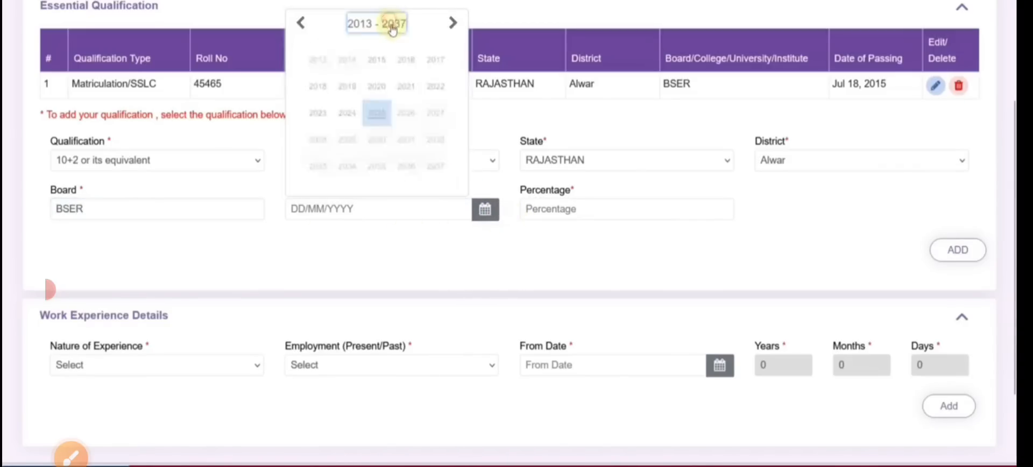
left_click(447, 50)
left_click(371, 32)
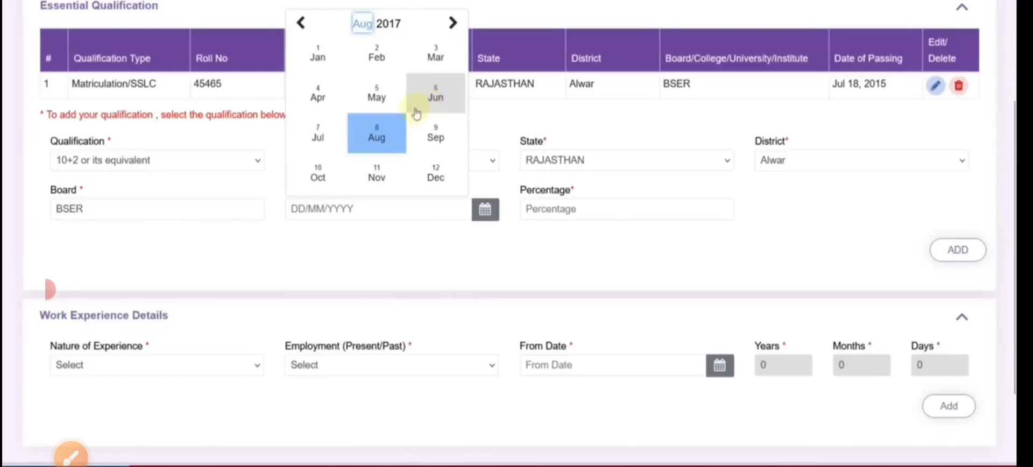
left_click(317, 135)
left_click(407, 135)
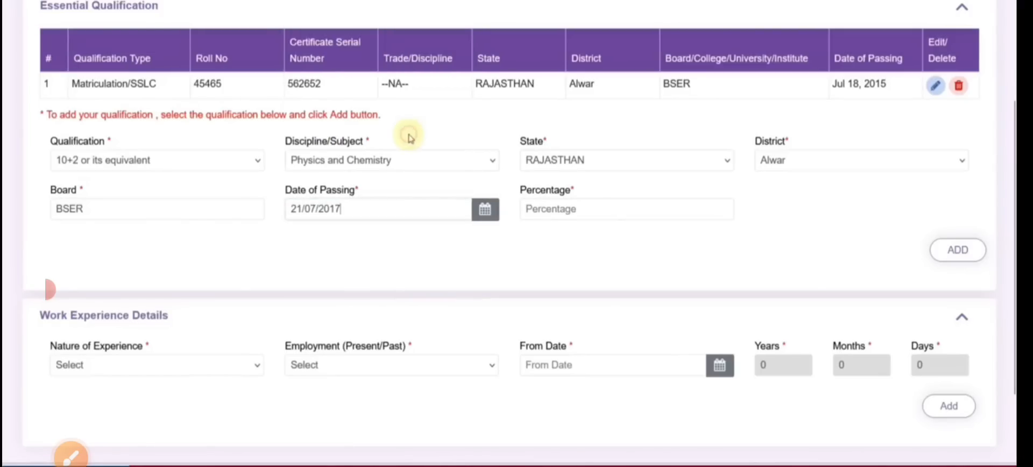
left_click(540, 209)
type("76.")
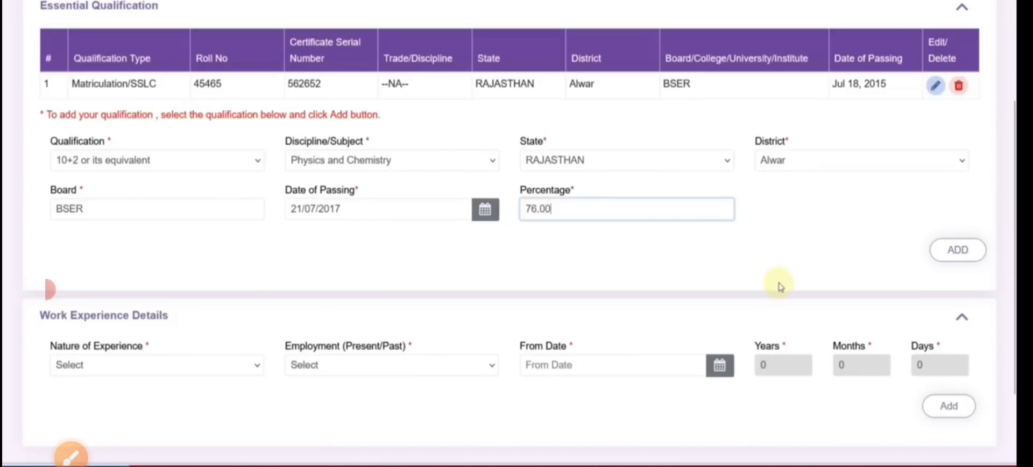
left_click(966, 253)
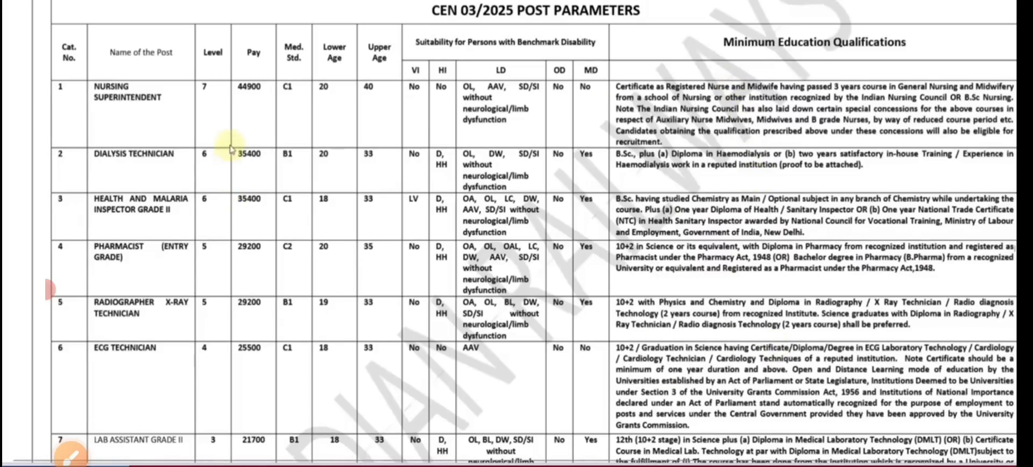
scroll(231, 162, "down", 1)
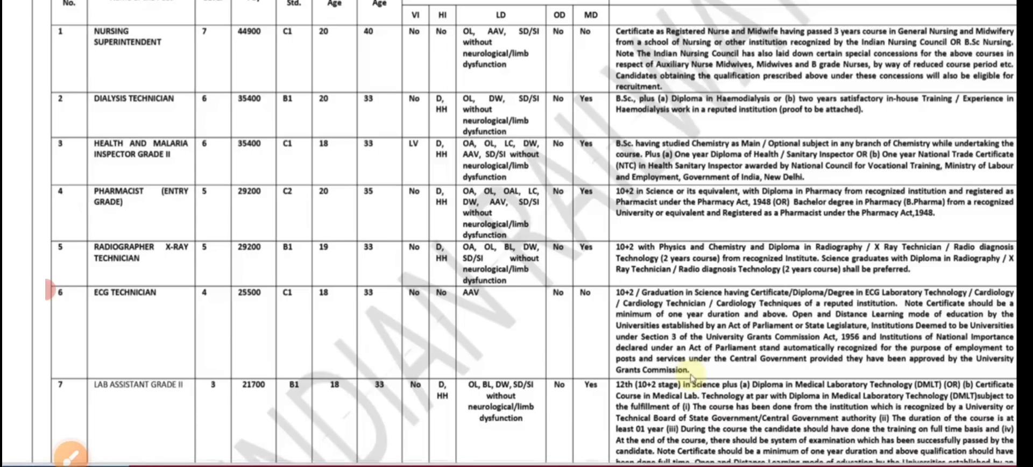
scroll(692, 377, "down", 1)
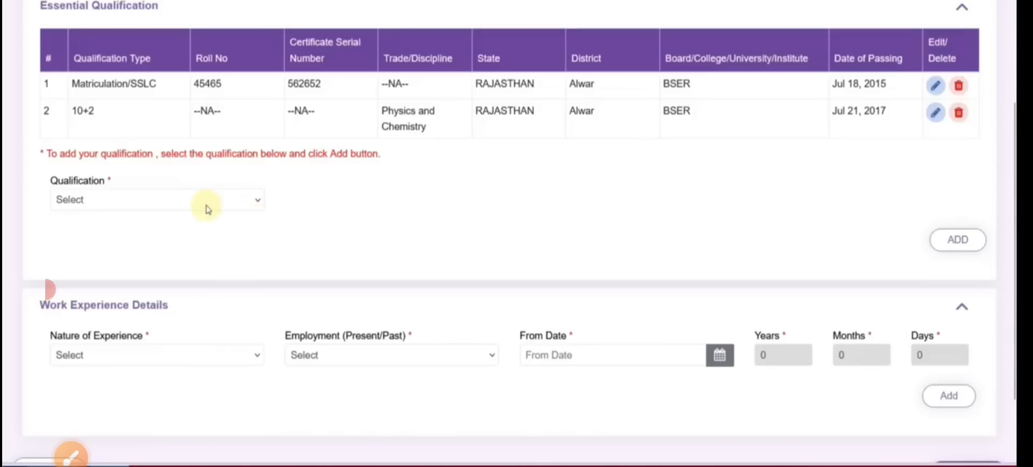
left_click(203, 203)
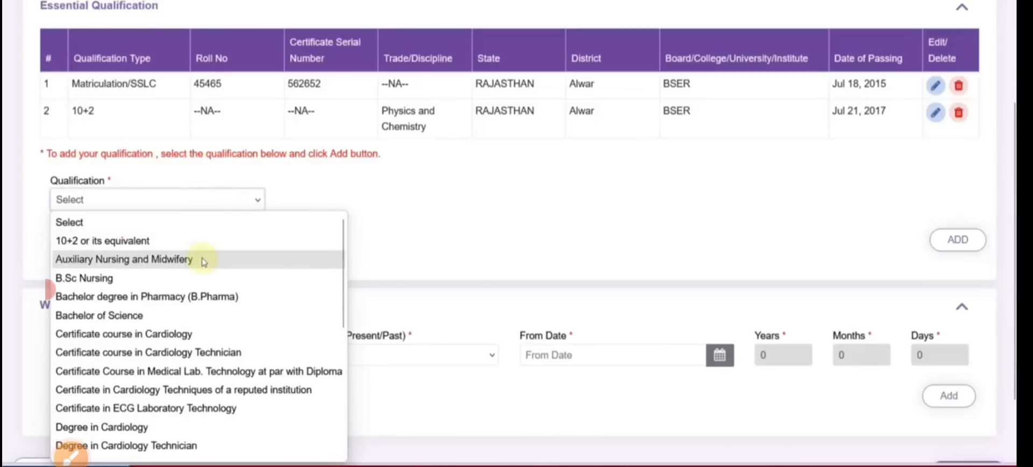
Try B.Sc Nursing, then Bachelor degree in Pharmacy, as qualifications with matching disciplines
left_click(113, 278)
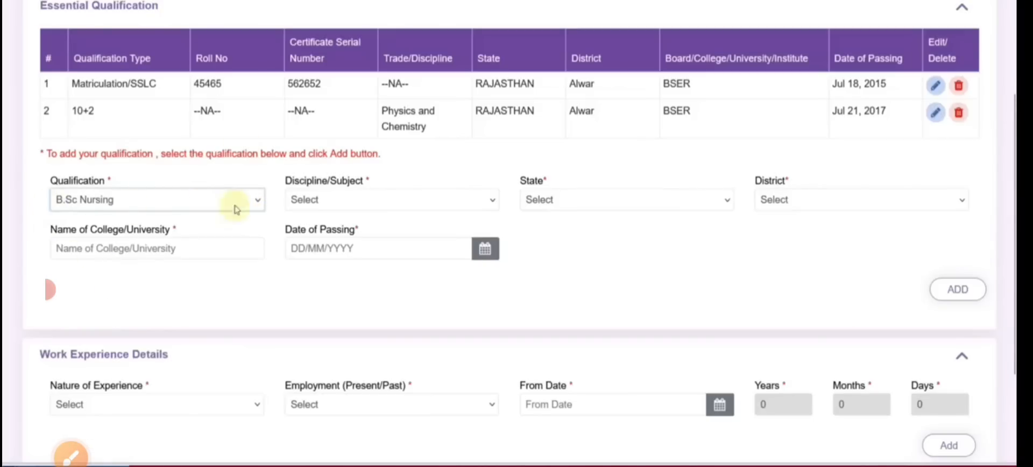
left_click(376, 203)
left_click(357, 239)
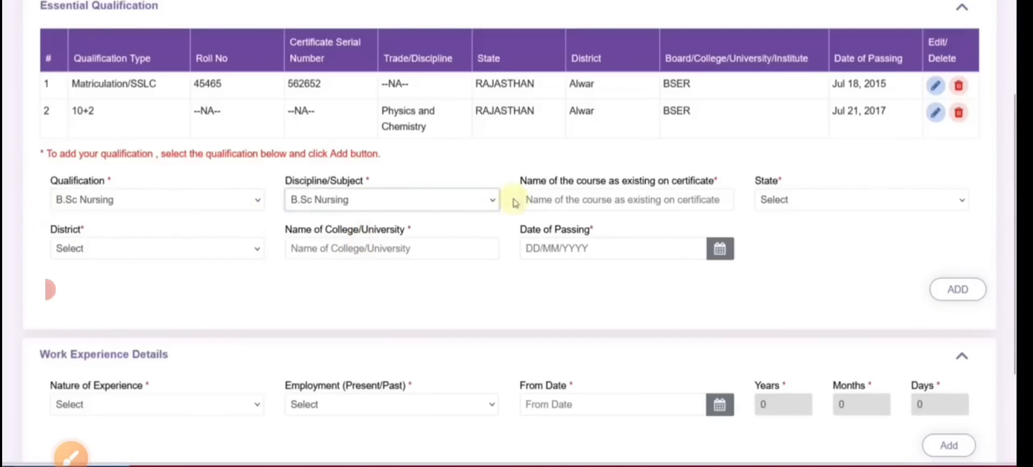
left_click(68, 206)
left_click(134, 291)
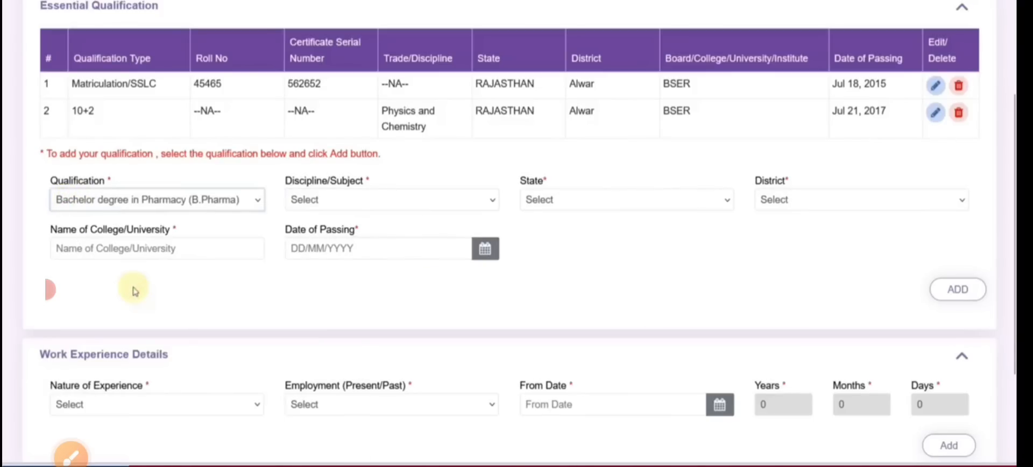
left_click(326, 200)
left_click(319, 241)
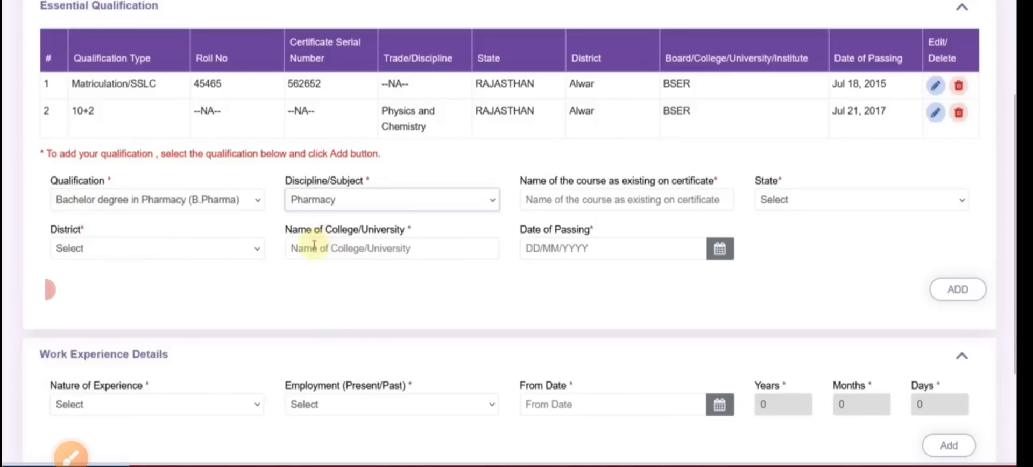
left_click(627, 206)
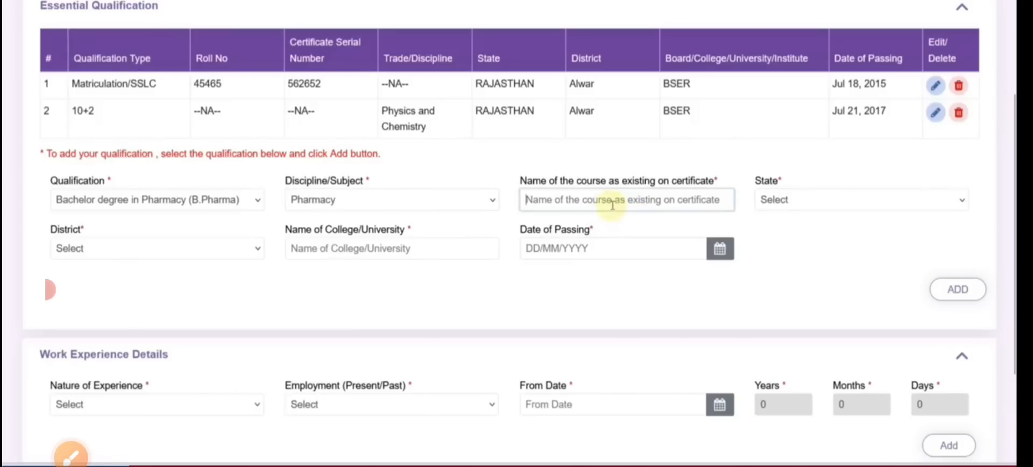
left_click(784, 205)
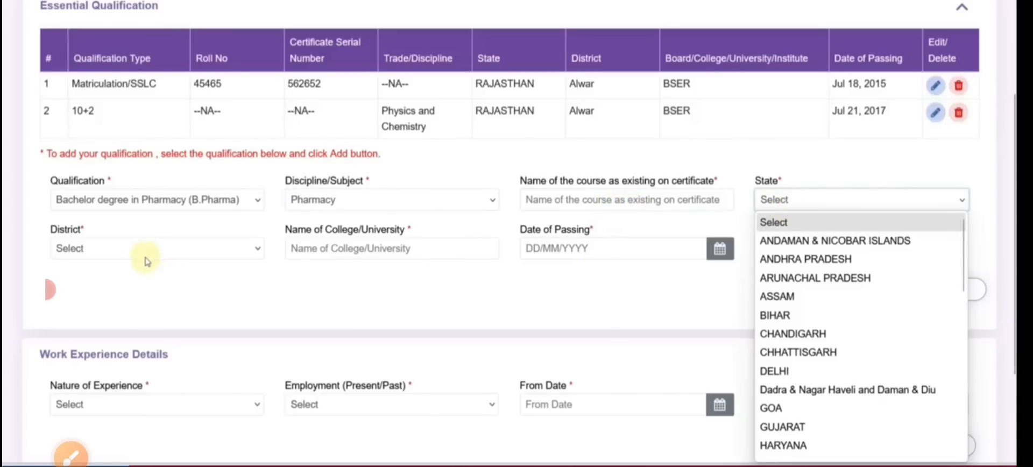
left_click(322, 289)
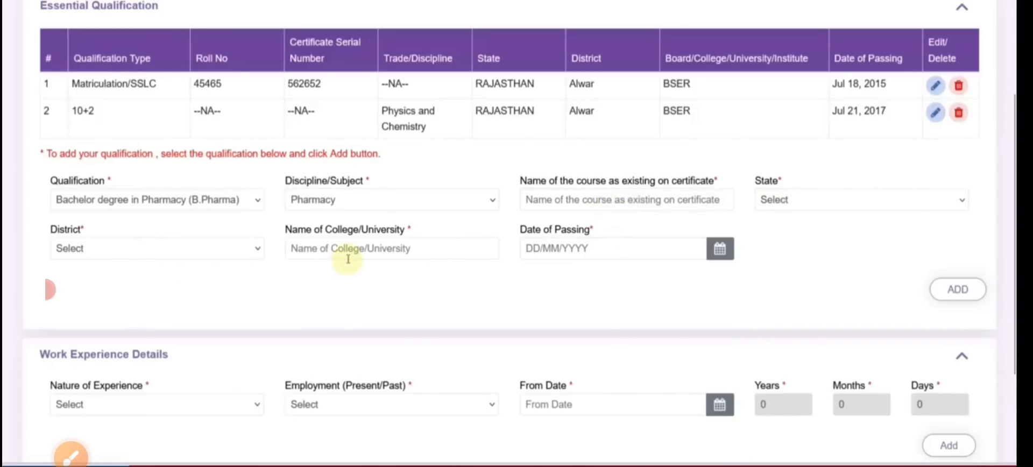
Change the qualification again and settle the discipline on Nursing and Midwifery
left_click(156, 203)
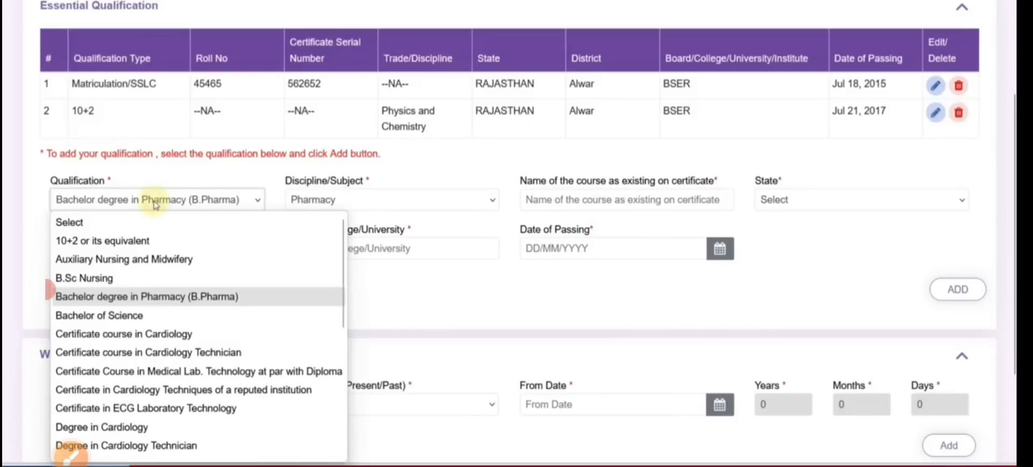
left_click(141, 315)
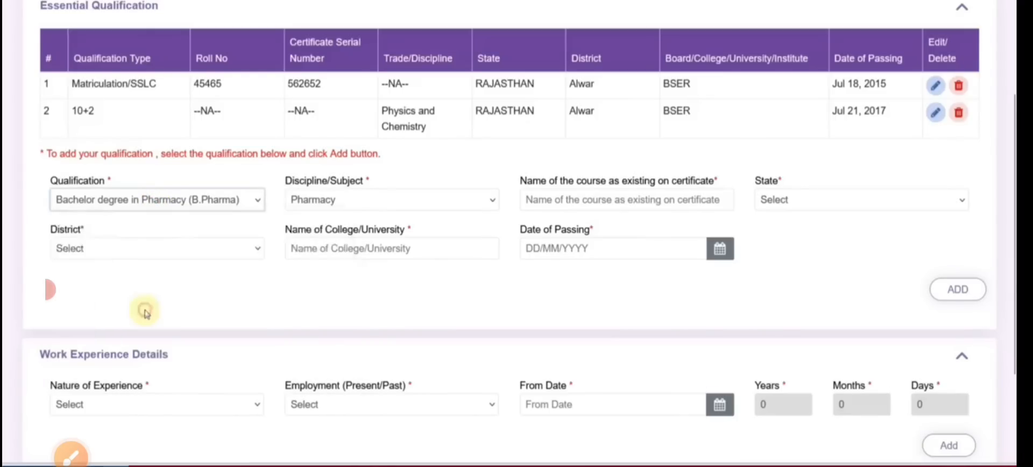
left_click(415, 203)
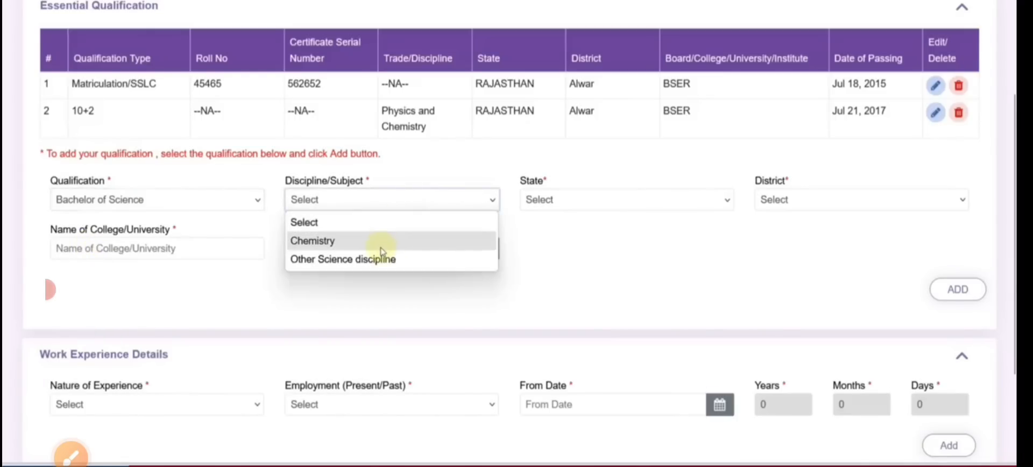
left_click(352, 260)
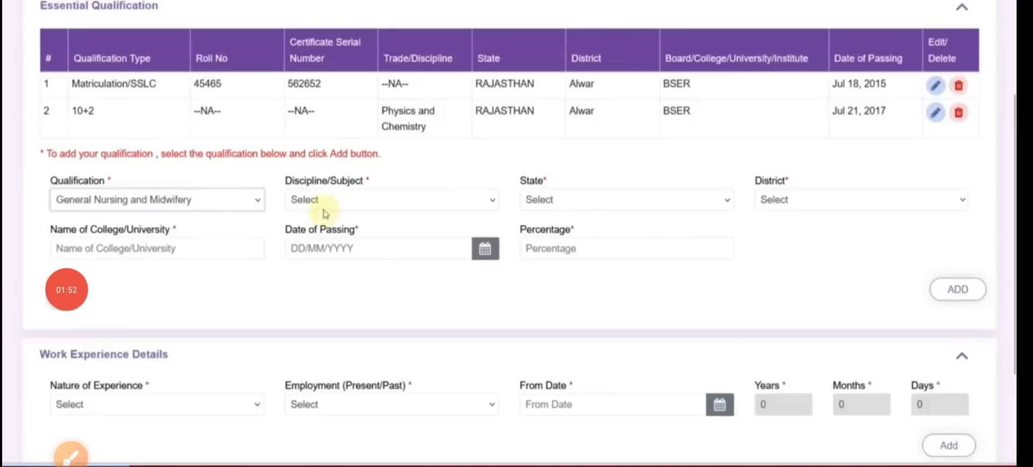
left_click(324, 203)
left_click(328, 240)
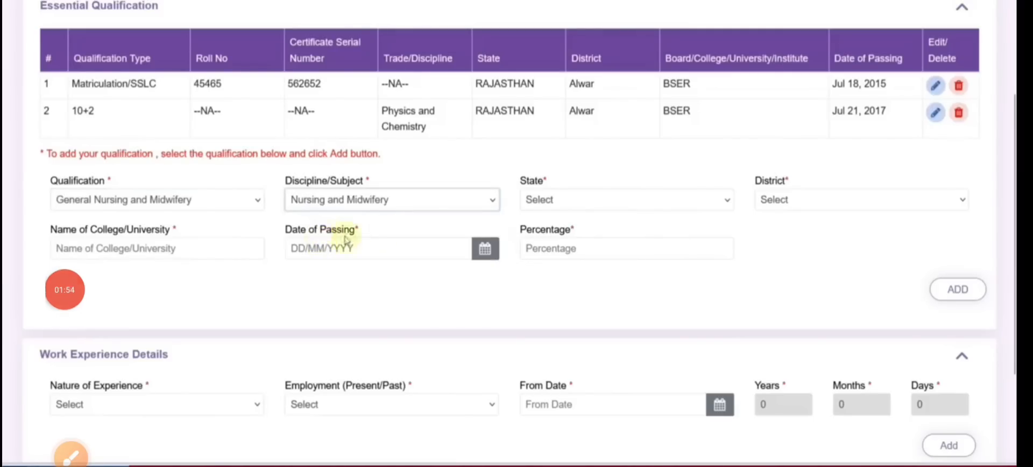
Set the qualification's state to RAJASTHAN and district to Alwar
left_click(553, 201)
scroll(560, 317, "down", 5)
left_click(555, 320)
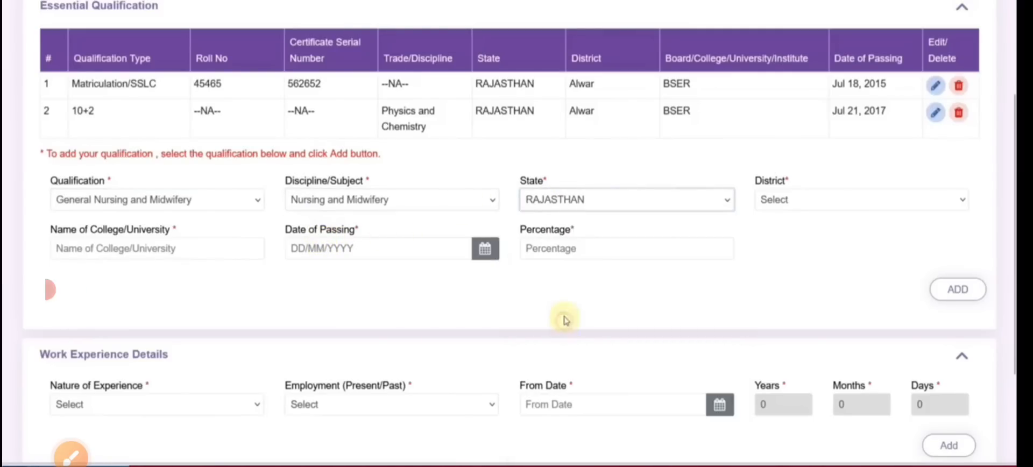
left_click(782, 201)
left_click(777, 258)
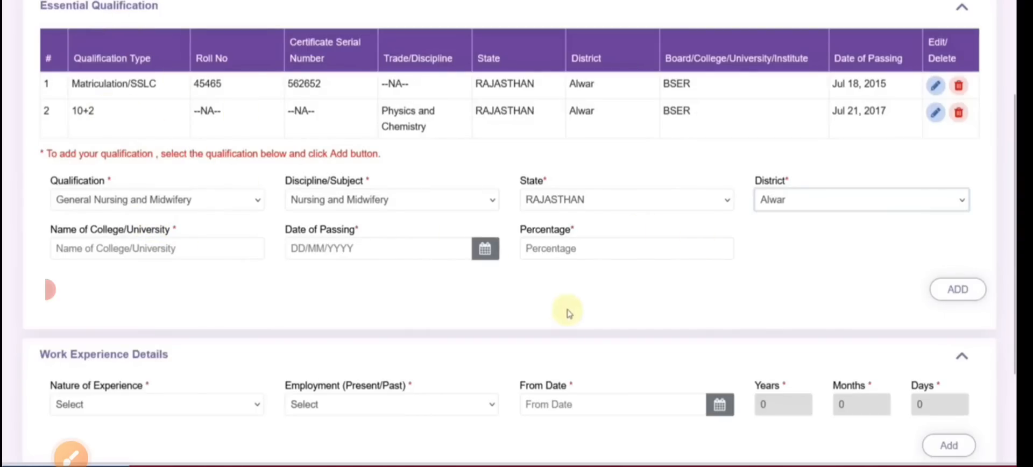
scroll(554, 274, "down", 3)
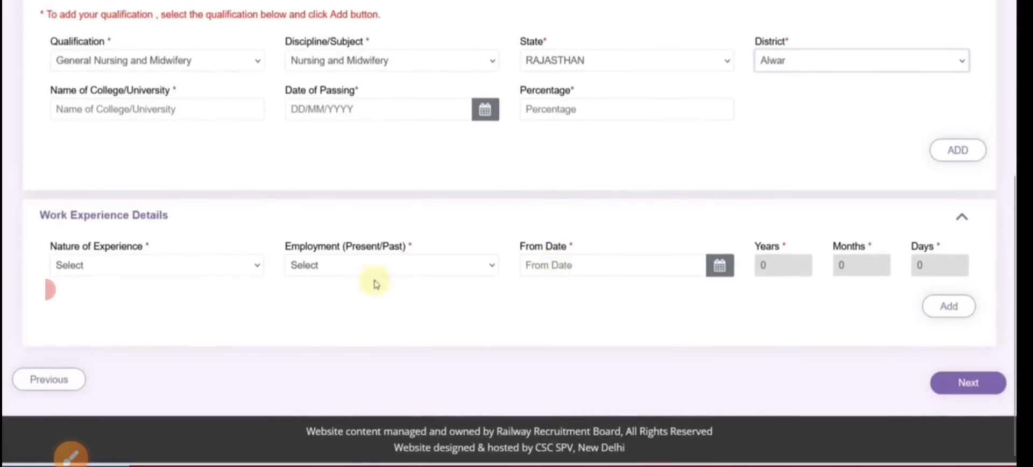
Choose In-house Training / Haemodialysis as the experience type and mark the employment as Past
left_click(169, 269)
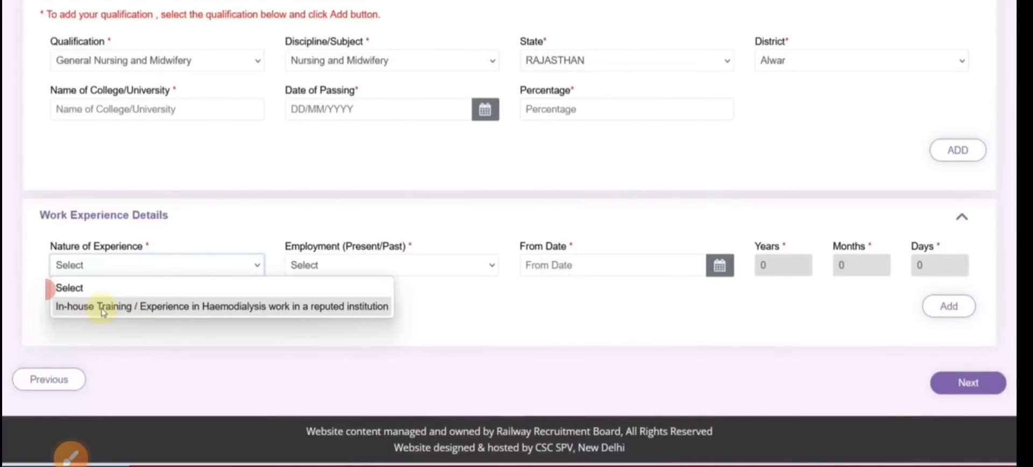
left_click(177, 308)
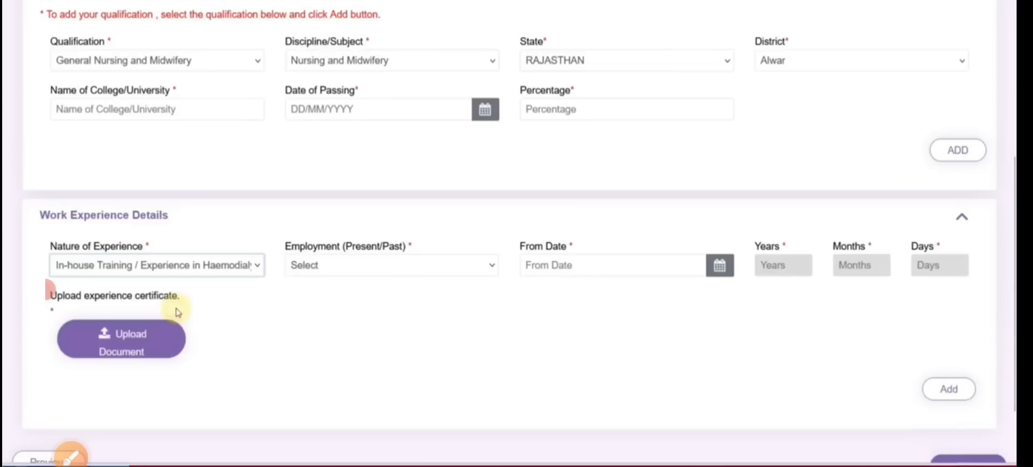
left_click(321, 274)
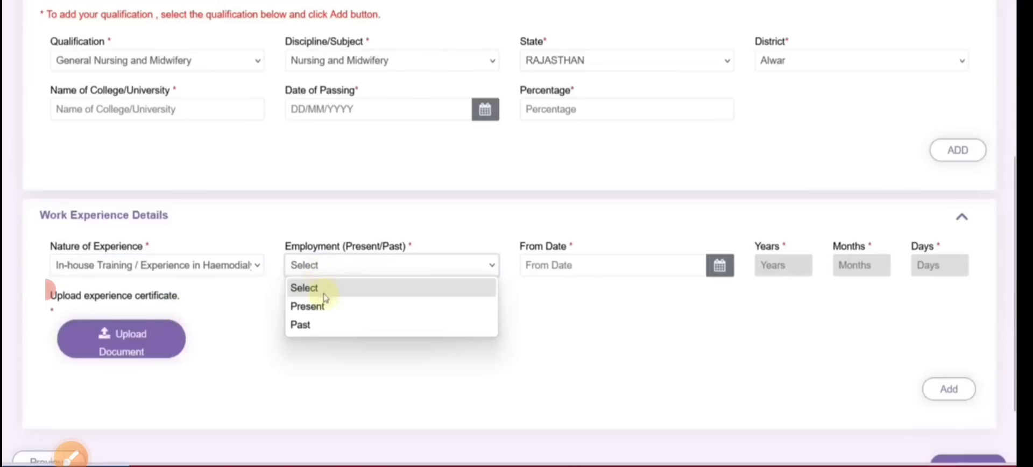
left_click(316, 325)
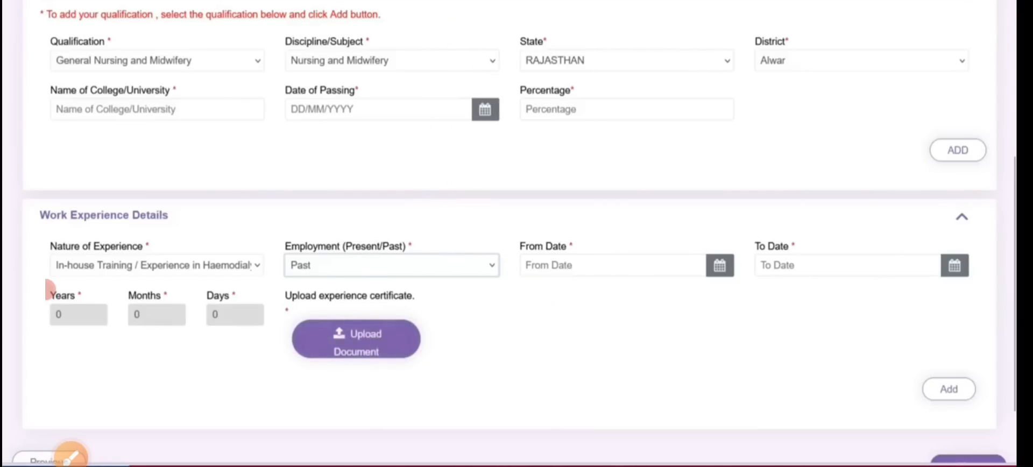
left_click(474, 1)
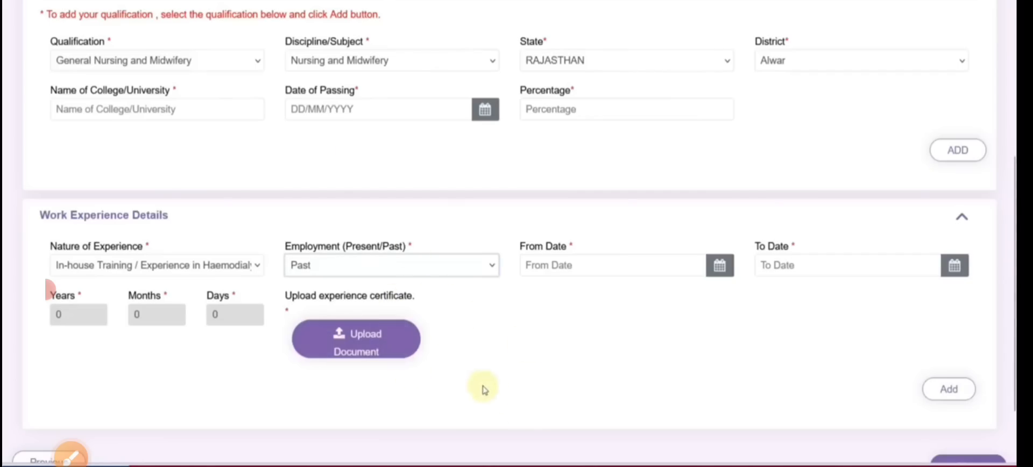
scroll(761, 373, "down", 2)
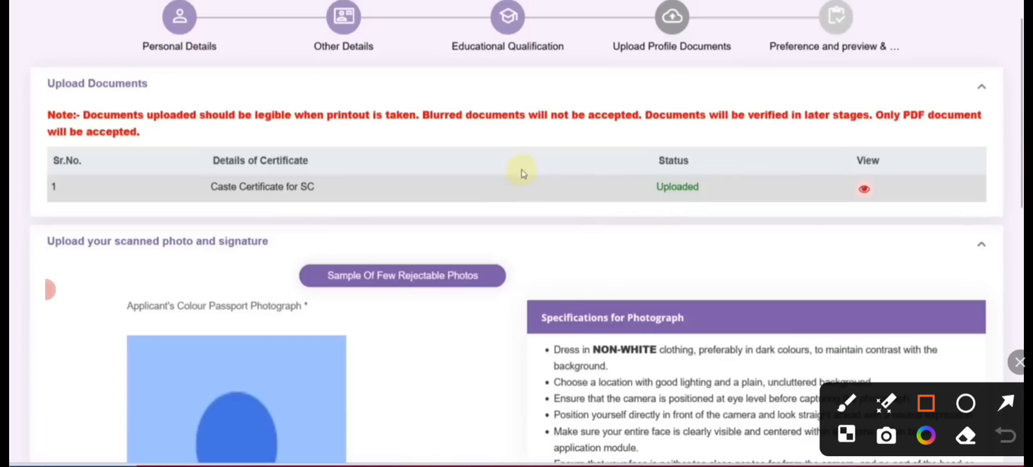
Move on to Upload Profile Documents and confirm the SC caste certificate shows Uploaded
mouse_move(775, 97)
left_mouse_down()
mouse_move(622, 59)
mouse_move(567, 7)
left_mouse_up()
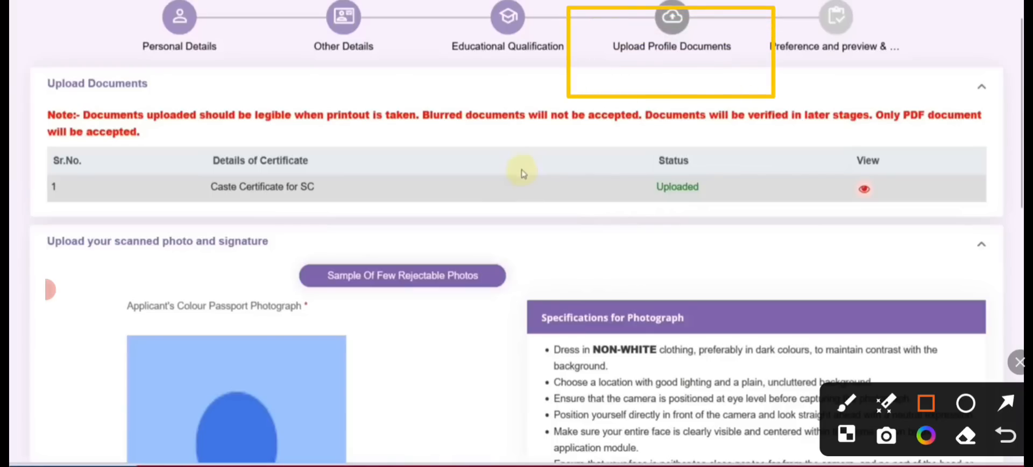
left_click_drag(920, 419, 829, 386)
left_click(929, 328)
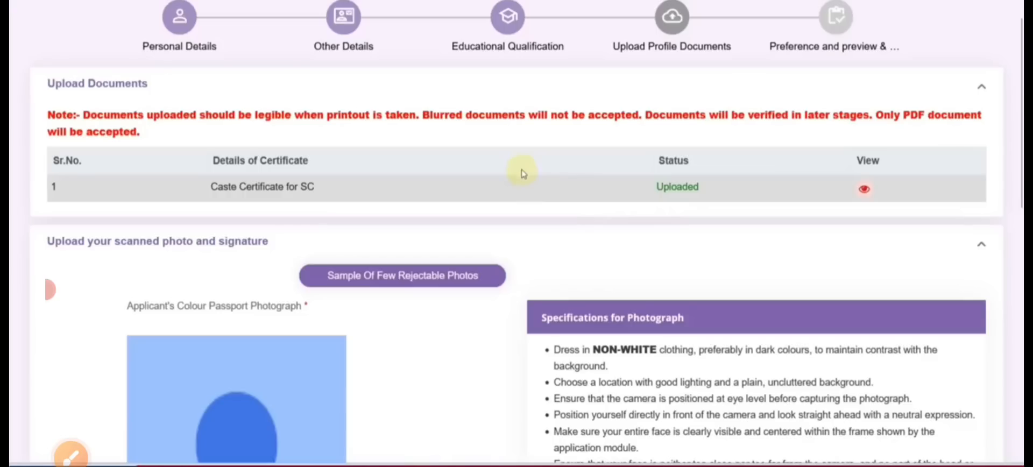
Go to the passport photograph section and start Capture Live Image, acknowledging the Information notice
scroll(521, 172, "down", 5)
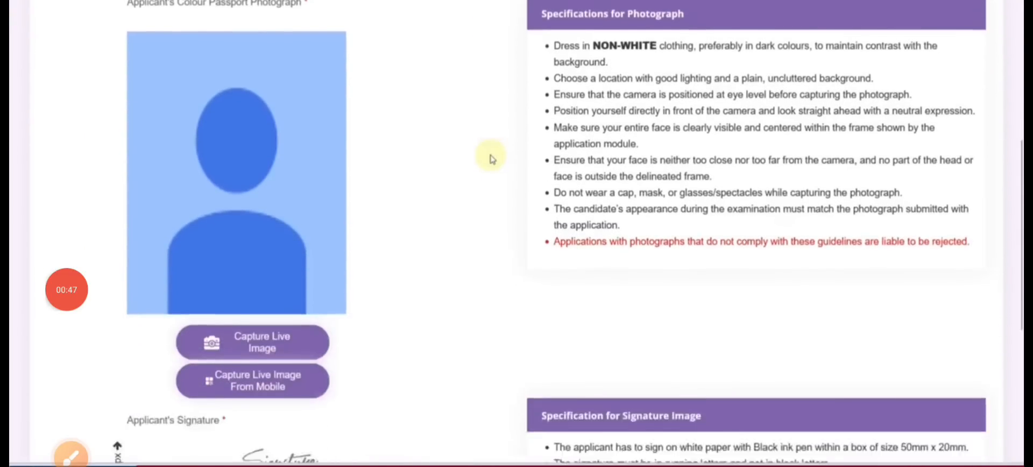
scroll(490, 157, "down", 2)
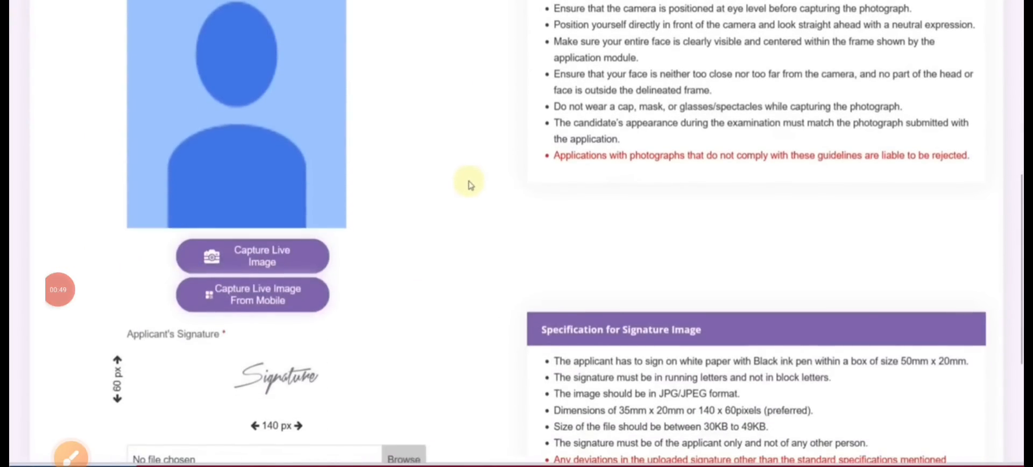
scroll(469, 183, "up", 2)
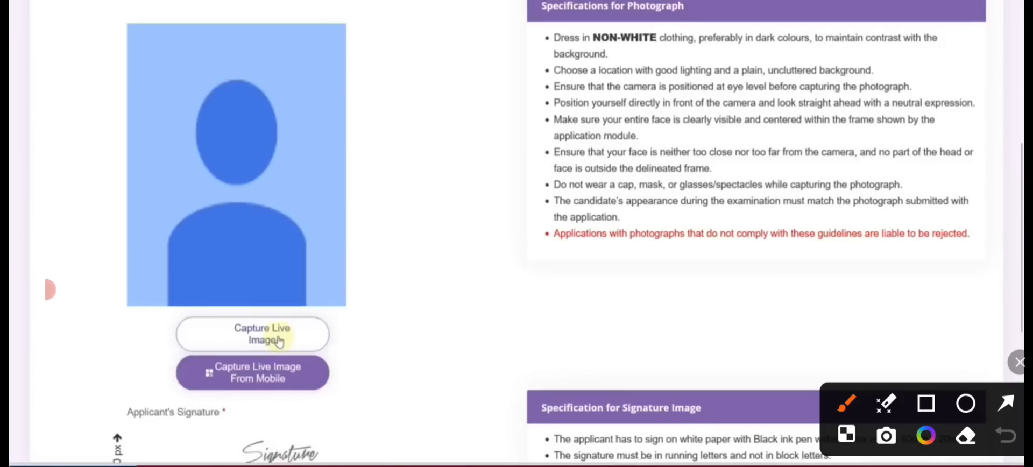
left_click(926, 403)
mouse_move(551, 228)
left_mouse_down()
mouse_move(812, 262)
mouse_move(902, 244)
mouse_move(978, 246)
left_mouse_up()
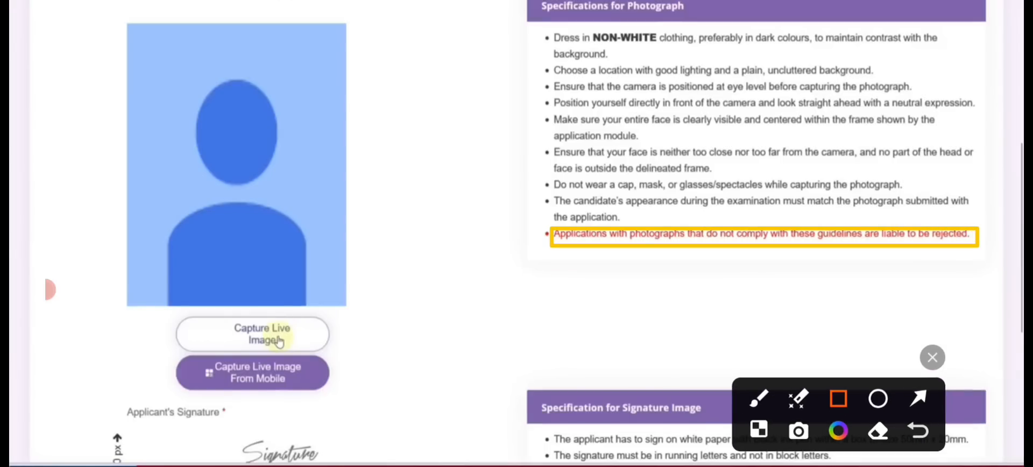
left_click(933, 357)
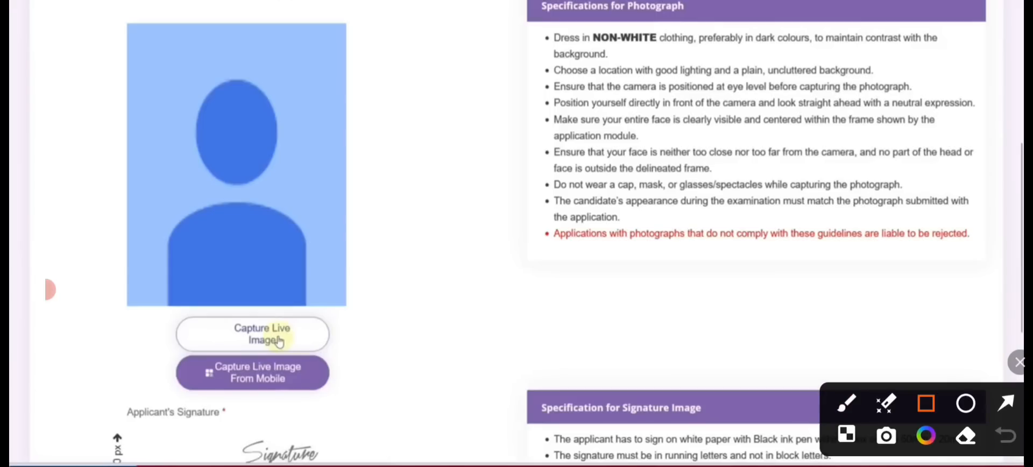
left_click_drag(357, 345, 180, 400)
left_click_drag(946, 419, 835, 428)
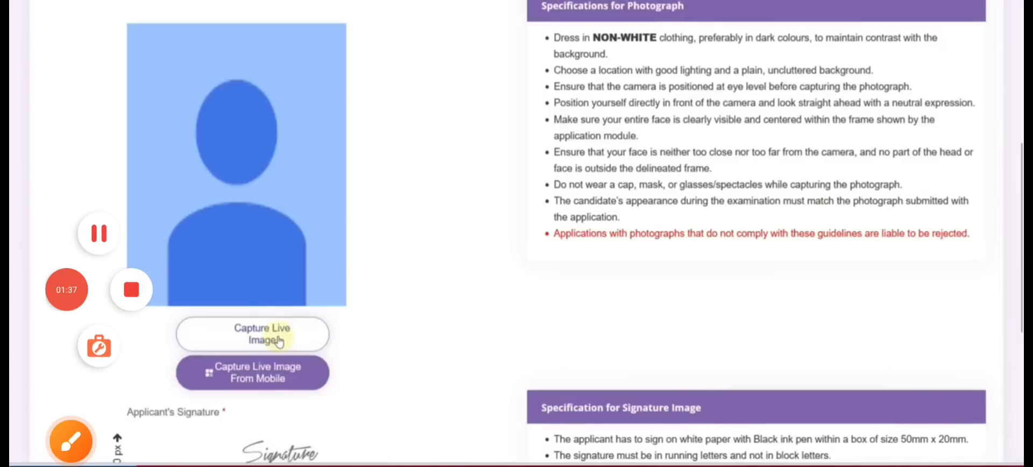
left_click(278, 341)
left_click(476, 276)
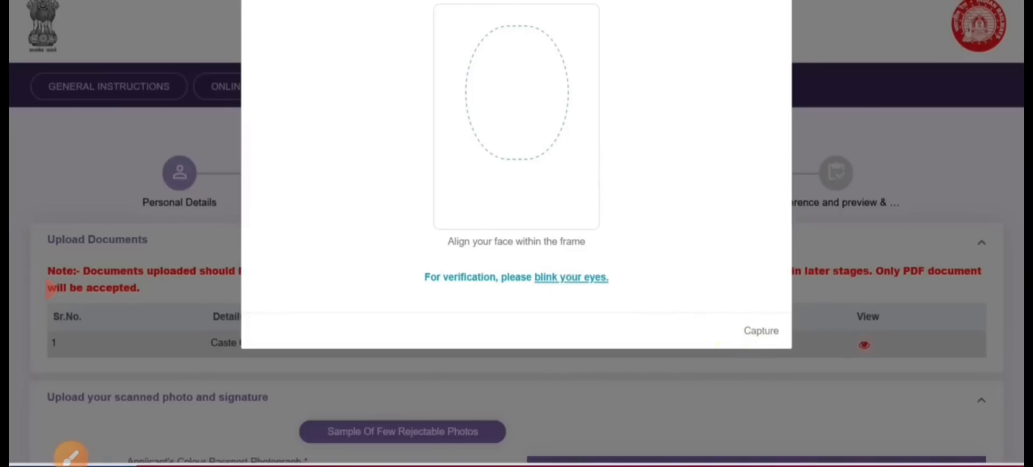
Close the face-capture window and scroll to the photo buttons for the mobile QR option
left_click(798, 26)
scroll(456, 242, "down", 4)
scroll(456, 243, "down", 4)
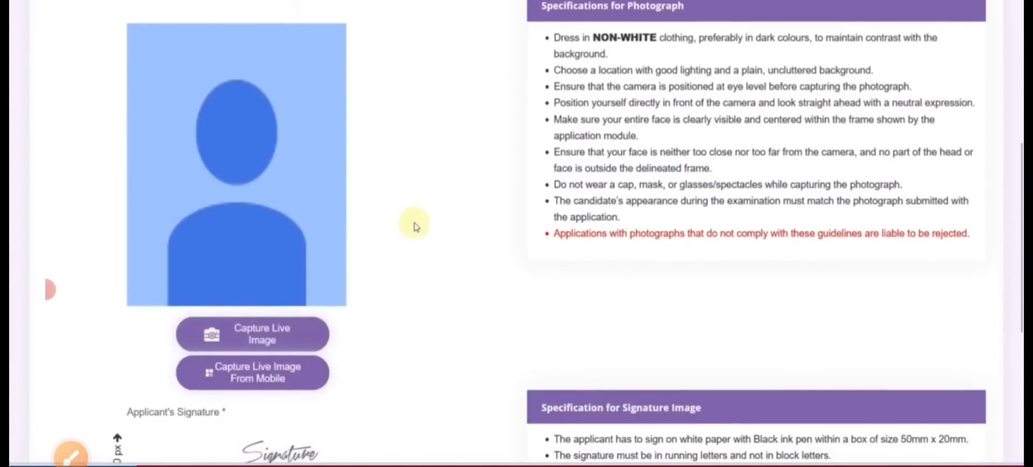
scroll(413, 226, "down", 1)
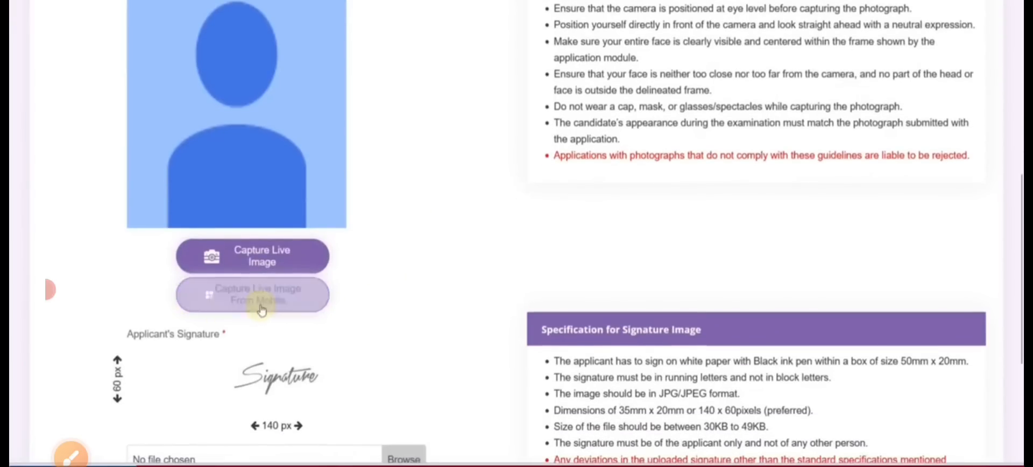
scroll(486, 279, "up", 1)
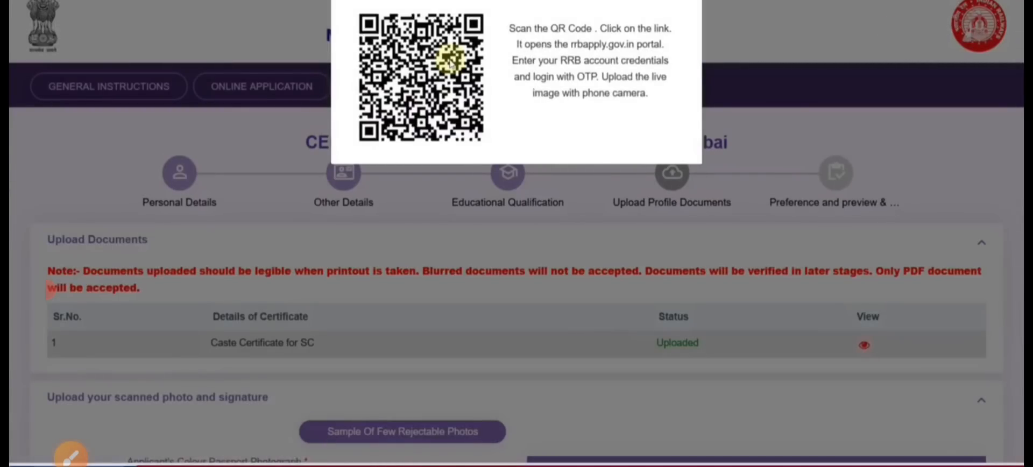
Dismiss the QR window, get the live photograph in place, and load the signature into imresizer.com
left_click(71, 450)
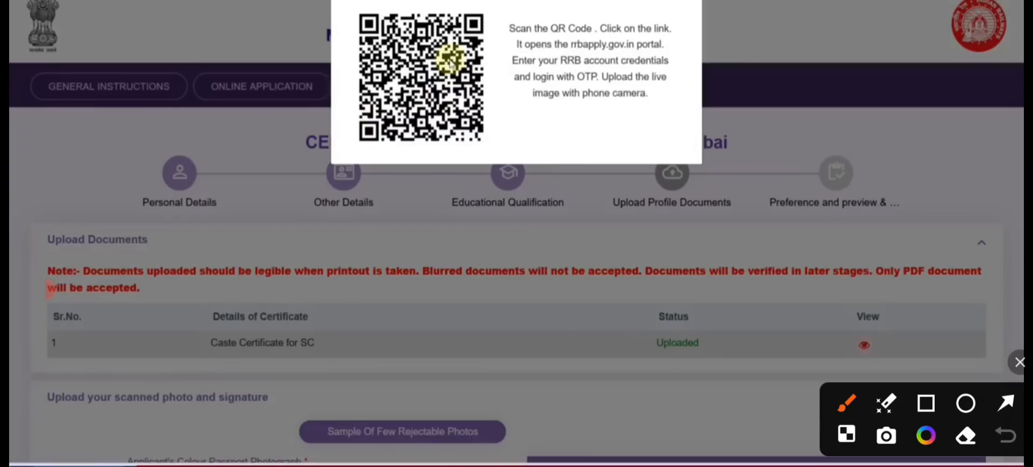
left_click(926, 403)
left_click_drag(313, 186, 512, 5)
left_click(917, 369)
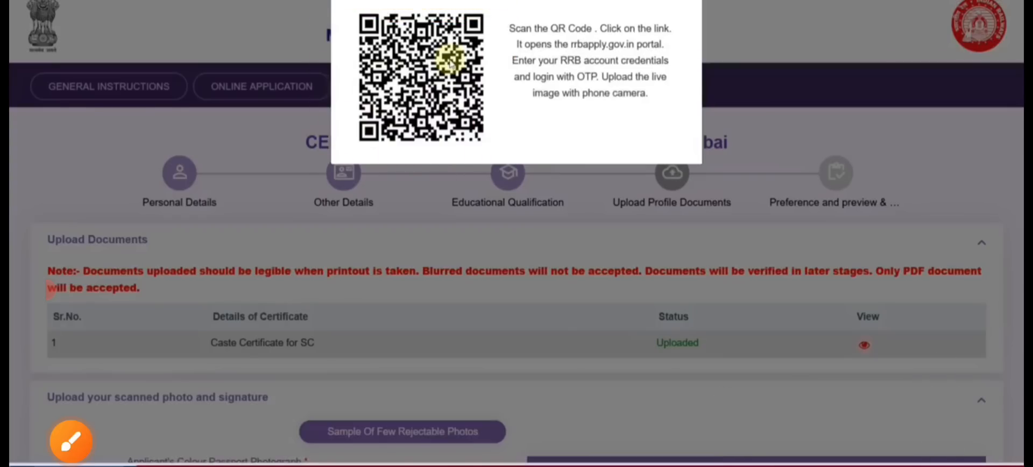
left_click(50, 289)
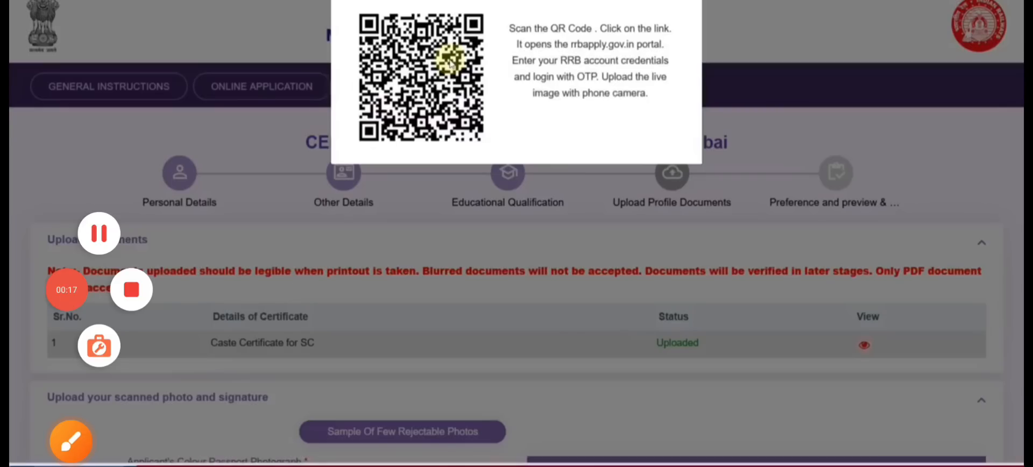
left_click(131, 289)
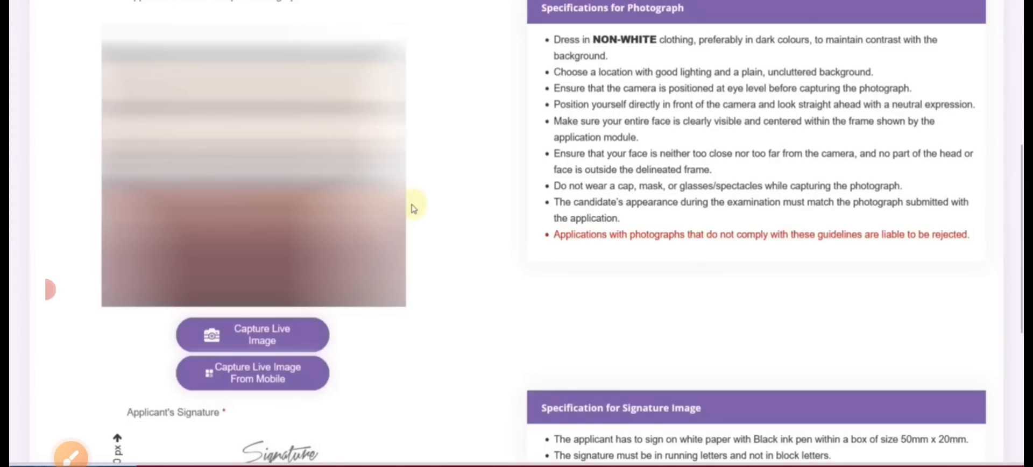
scroll(414, 209, "down", 5)
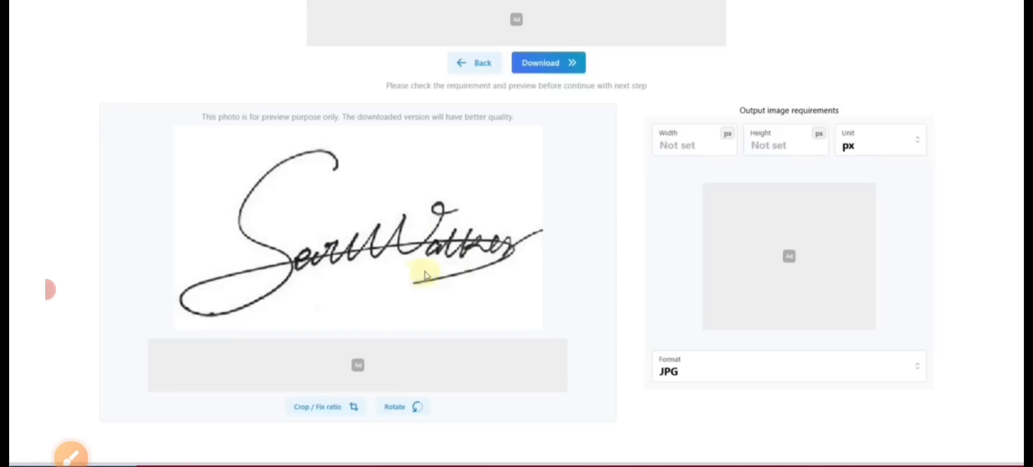
Resize the signature to width 140 and height 60 px and download the image
left_click(869, 148)
left_click(966, 143)
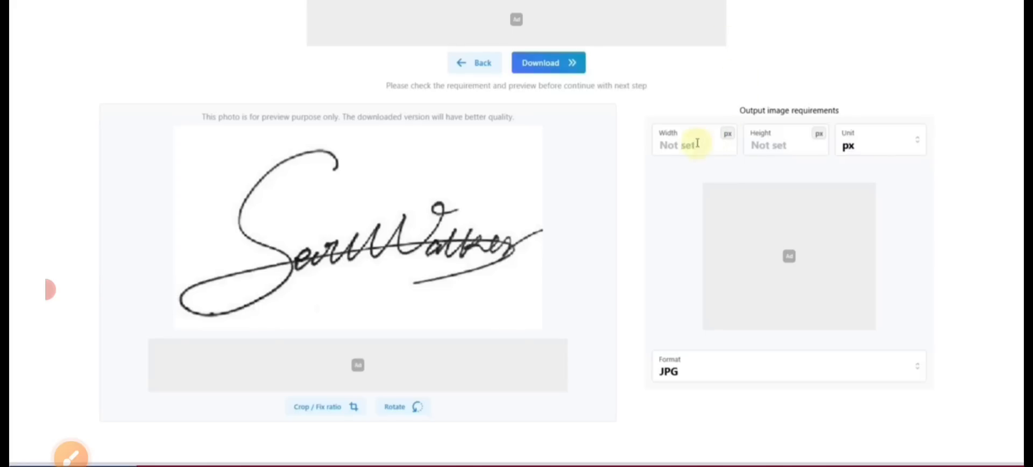
left_click(695, 144)
type("140")
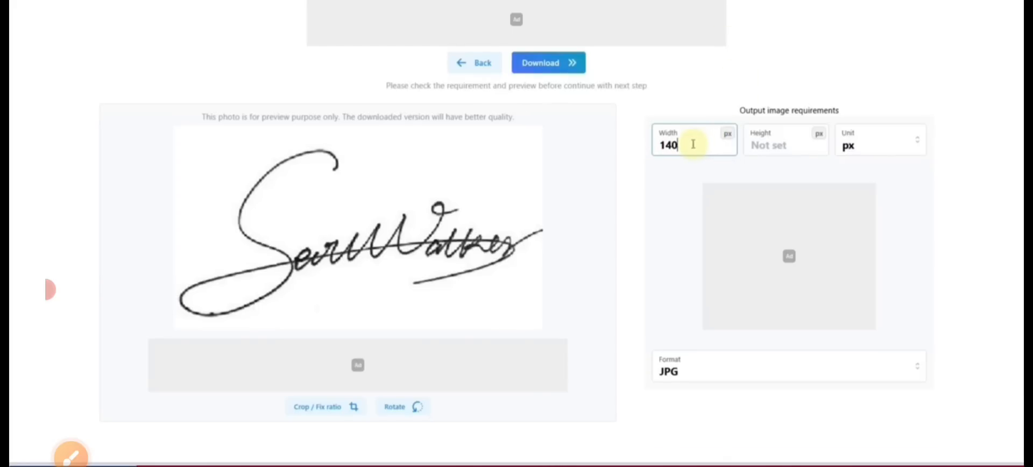
left_click(763, 152)
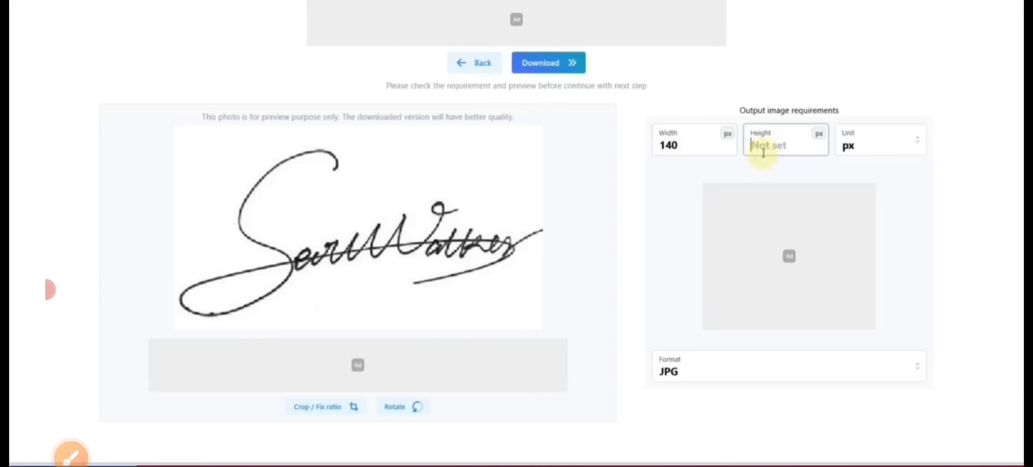
type("60")
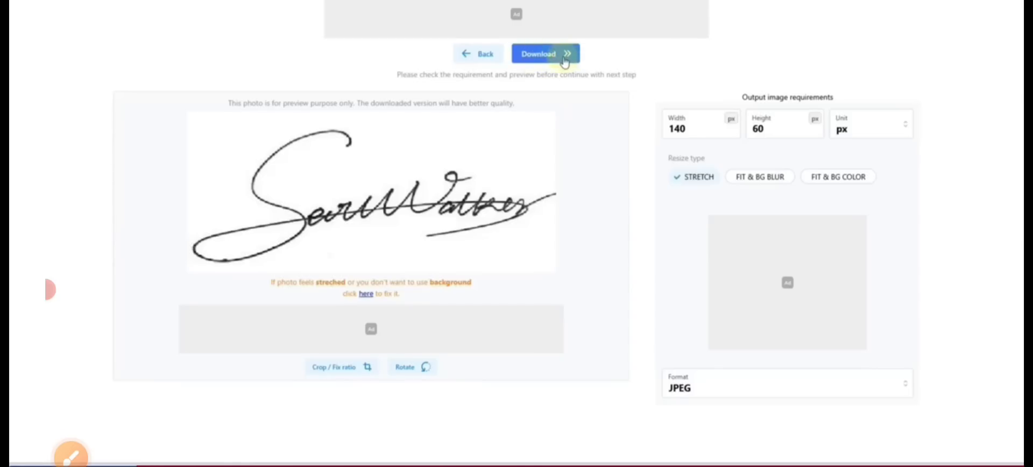
left_click(565, 60)
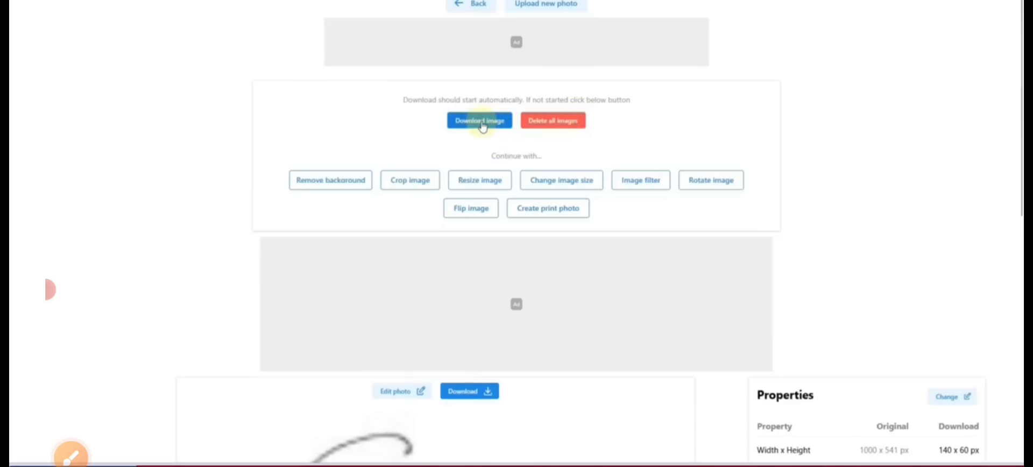
left_click(483, 125)
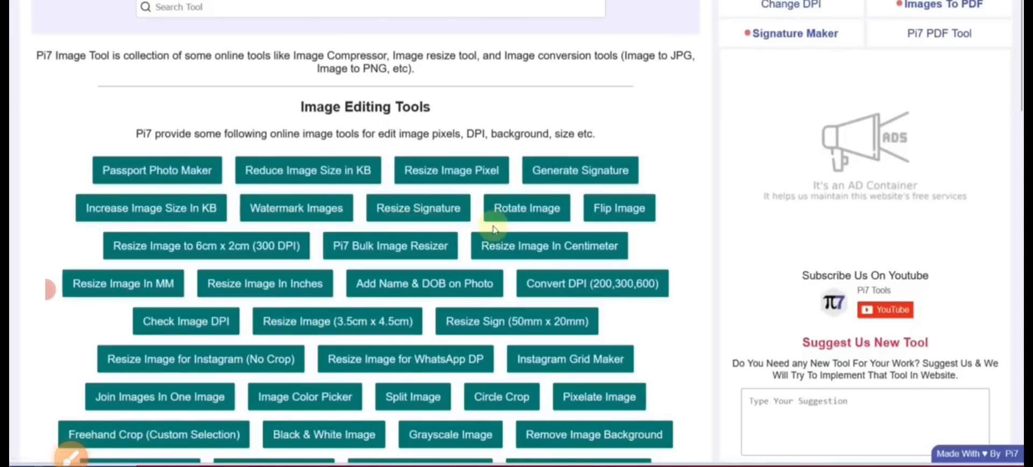
Load the resized signature into Pi7's Increase Image Size In KB tool and enter required size 4
scroll(494, 230, "down", 2)
scroll(494, 230, "down", 2)
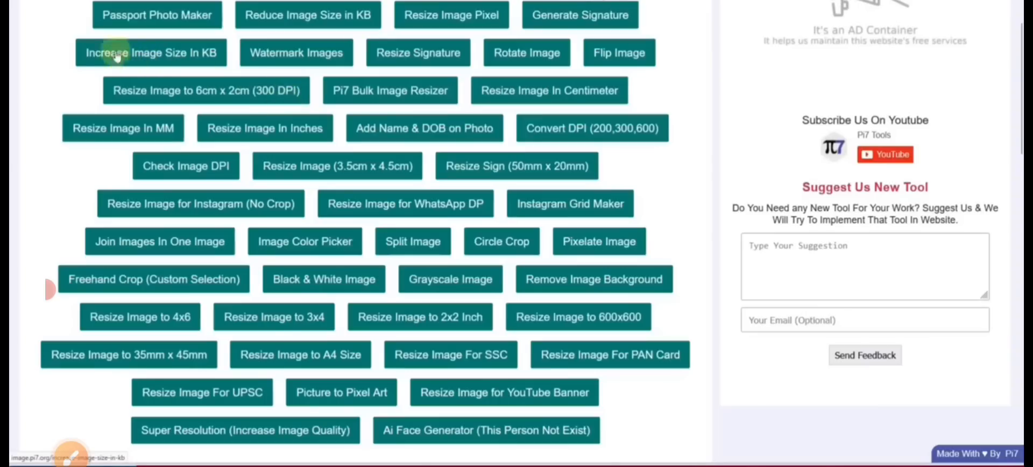
left_click(151, 59)
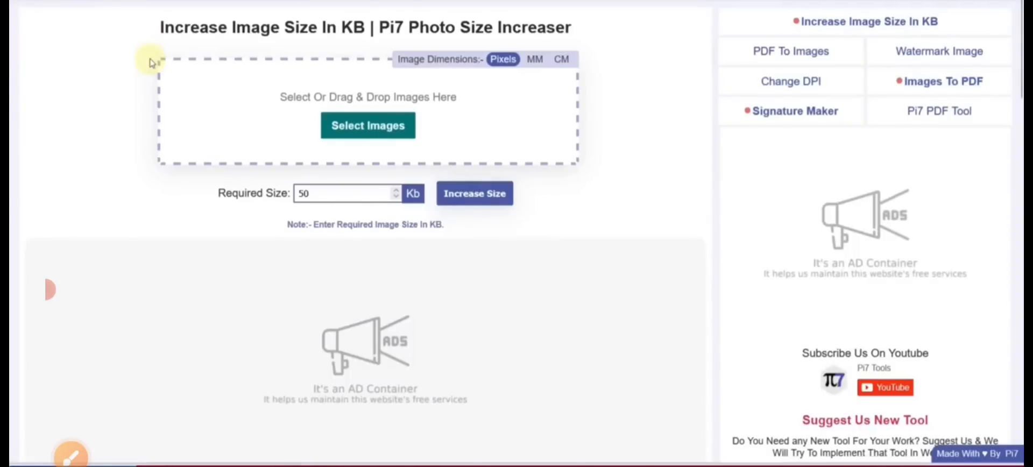
left_click(366, 133)
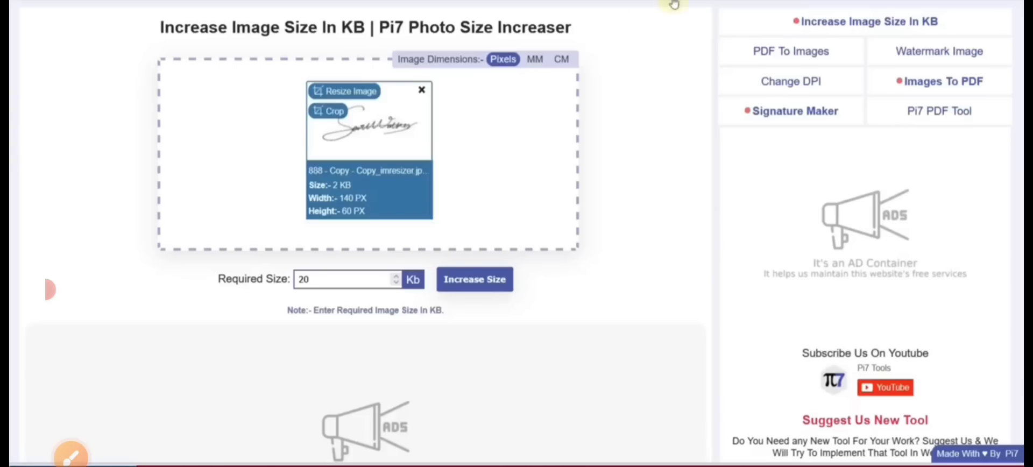
left_click_drag(333, 279, 289, 279)
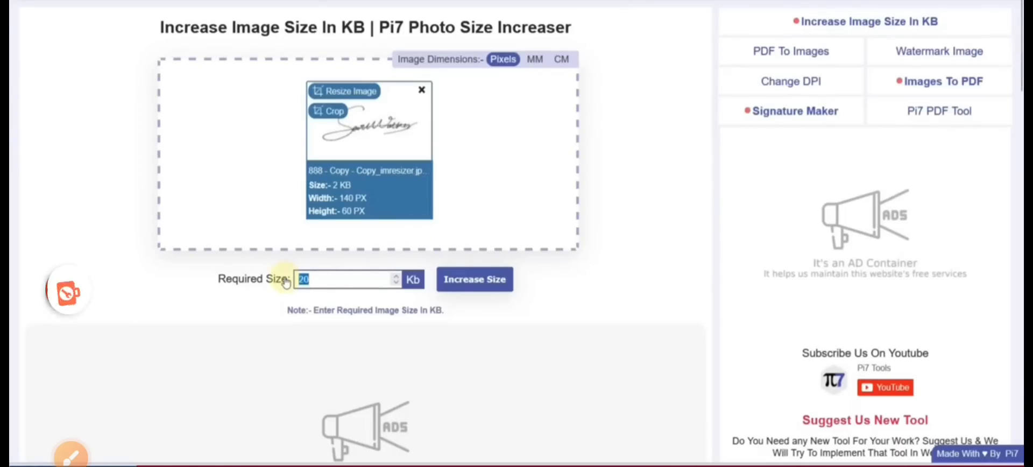
type("4")
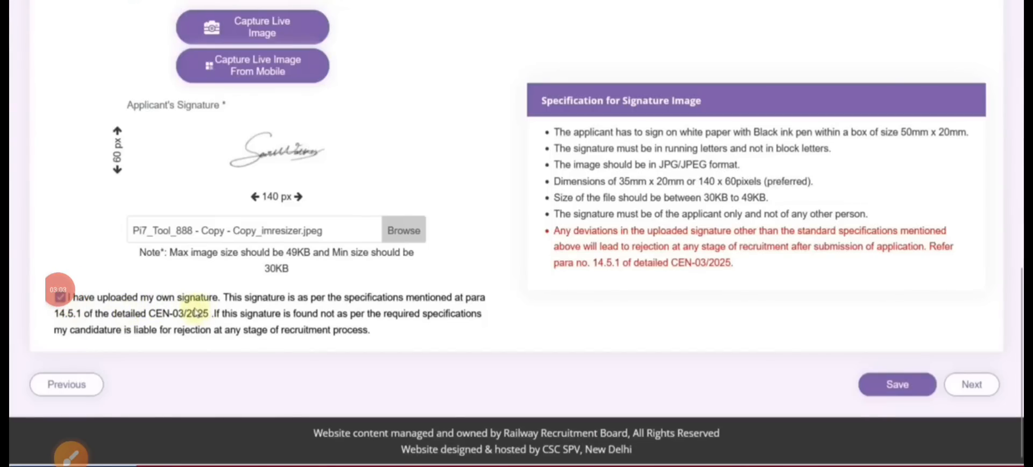
Save the photo and signature, then add NFR Nursing Superintendent as the first post preference
left_click(887, 386)
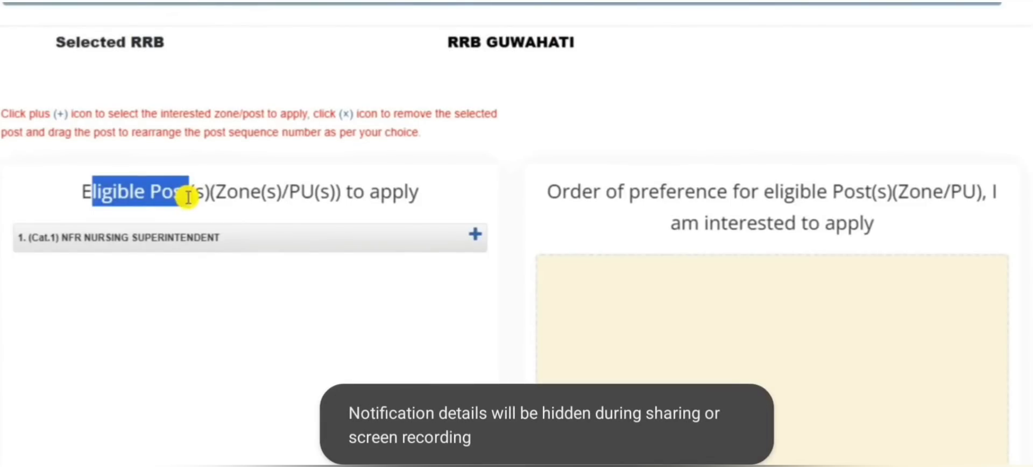
left_click_drag(188, 197, 193, 198)
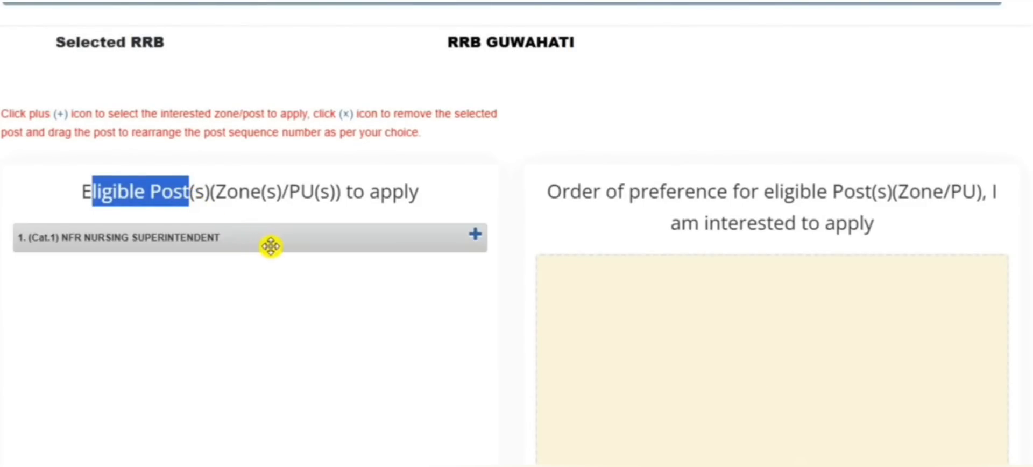
left_click(476, 244)
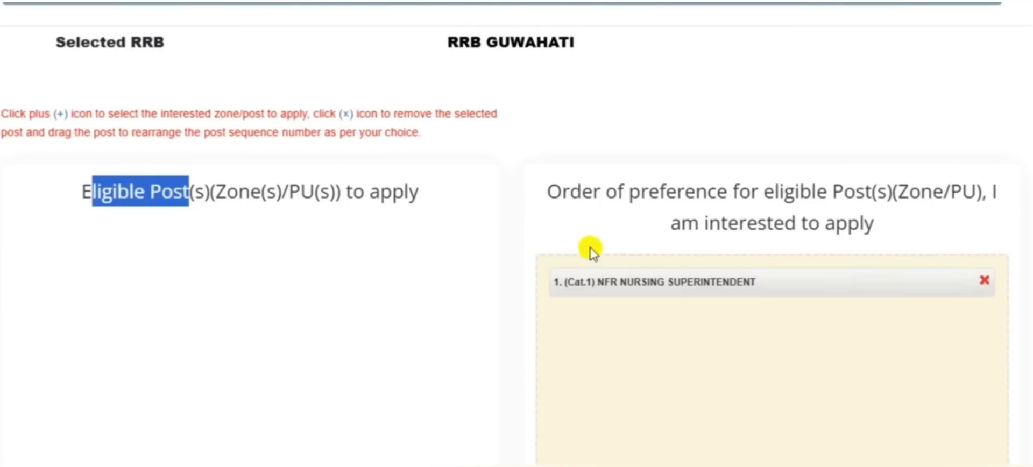
scroll(592, 250, "down", 2)
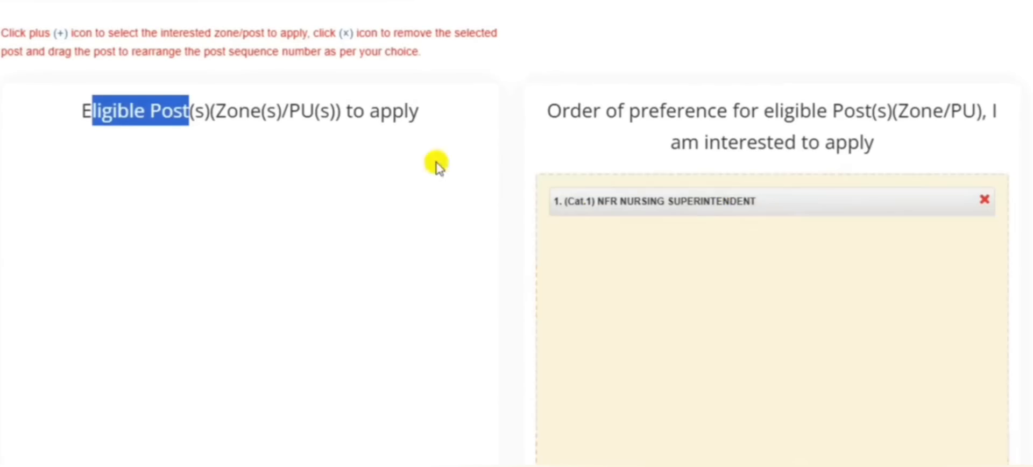
scroll(437, 165, "down", 8)
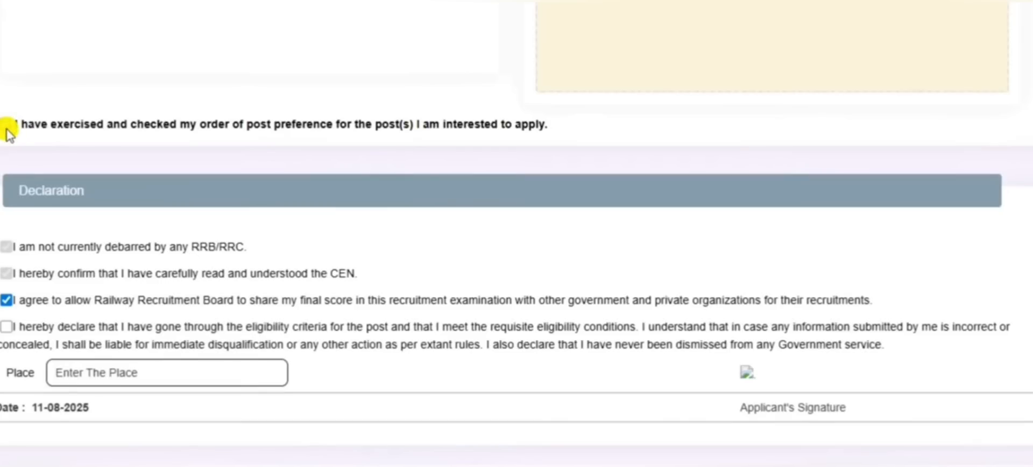
Tick the preference and eligibility declarations, enter place 'Gu', and save the post preference
left_click(7, 124)
left_click(6, 326)
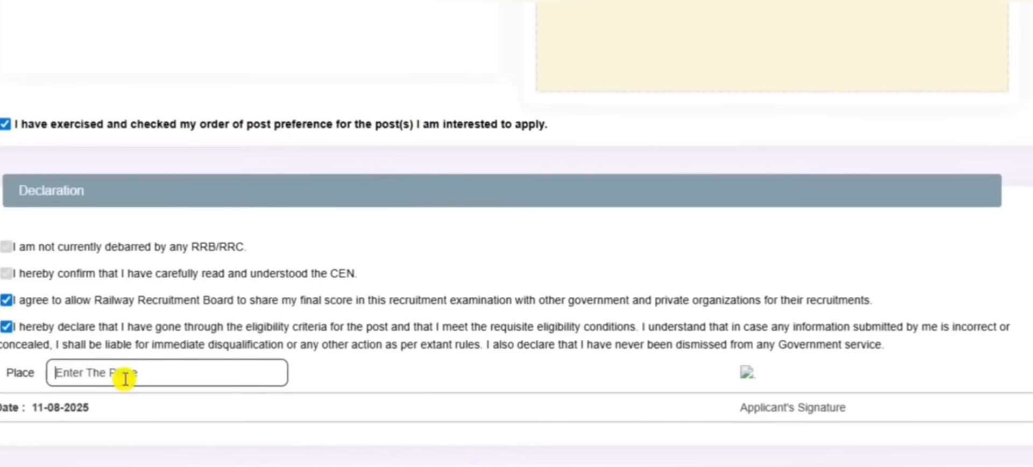
left_click(125, 379)
type("Gurua")
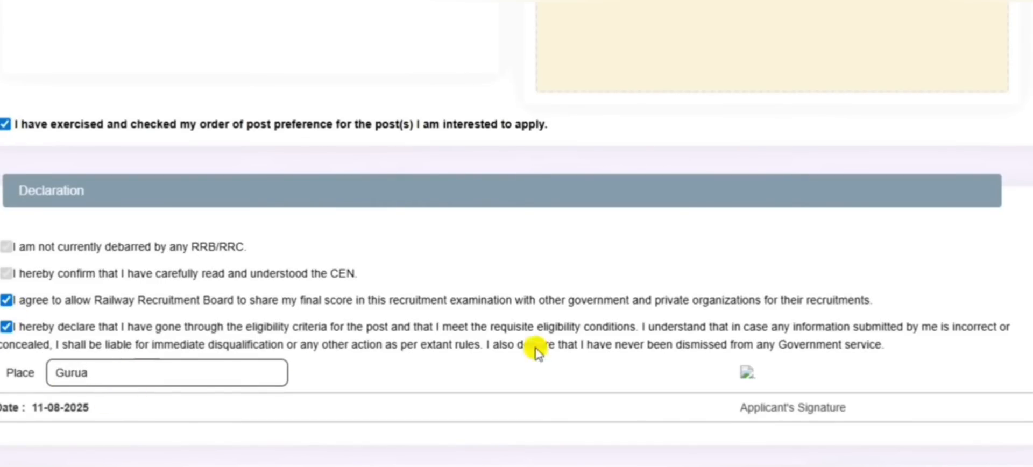
scroll(537, 351, "down", 3)
left_click(847, 383)
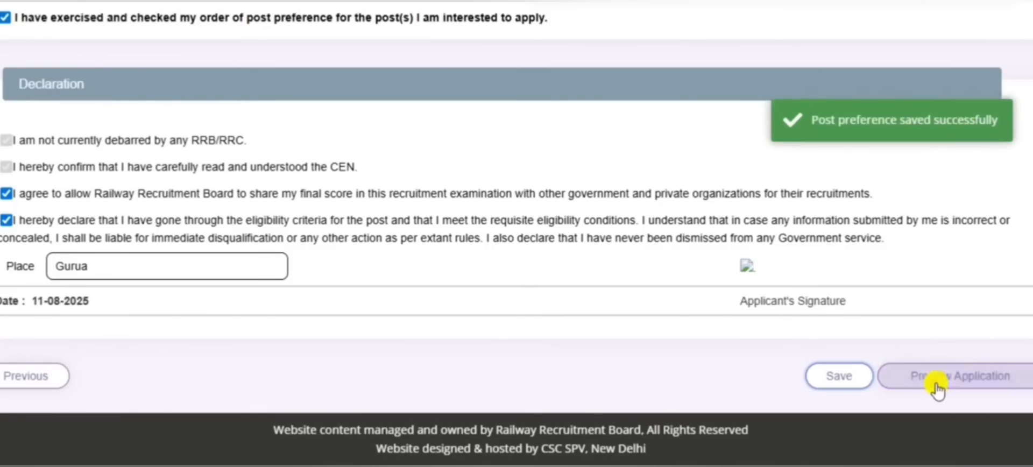
Preview the application, confirm it was re-checked, and submit it with final confirmation
left_click(983, 383)
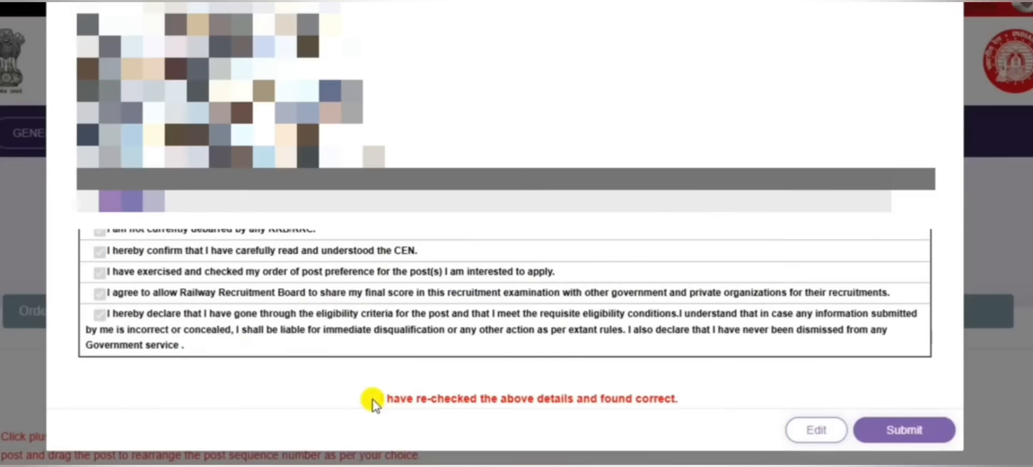
left_click(370, 403)
left_click(904, 428)
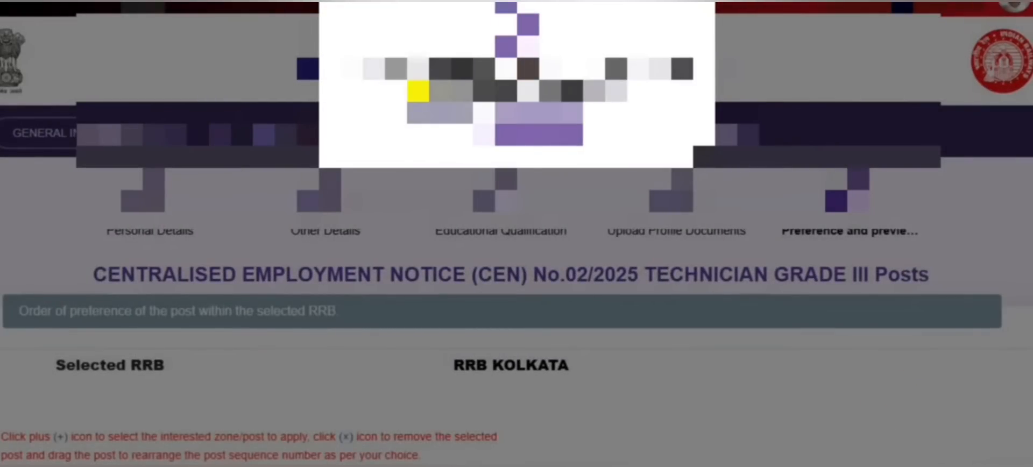
left_click_drag(425, 91, 618, 92)
left_click(553, 132)
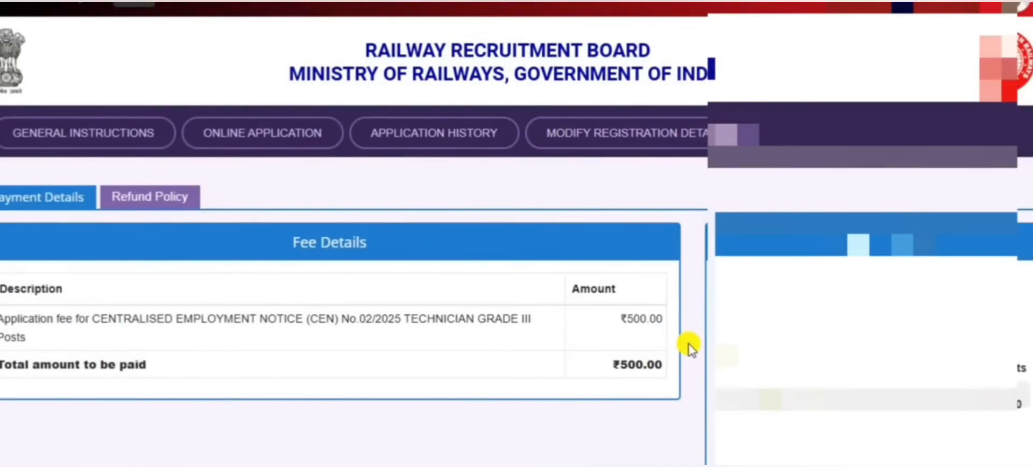
Pay with SBIePay, accepting the terms, to reach the 500.00 Railway Recruitment Board order page
scroll(691, 344, "down", 3)
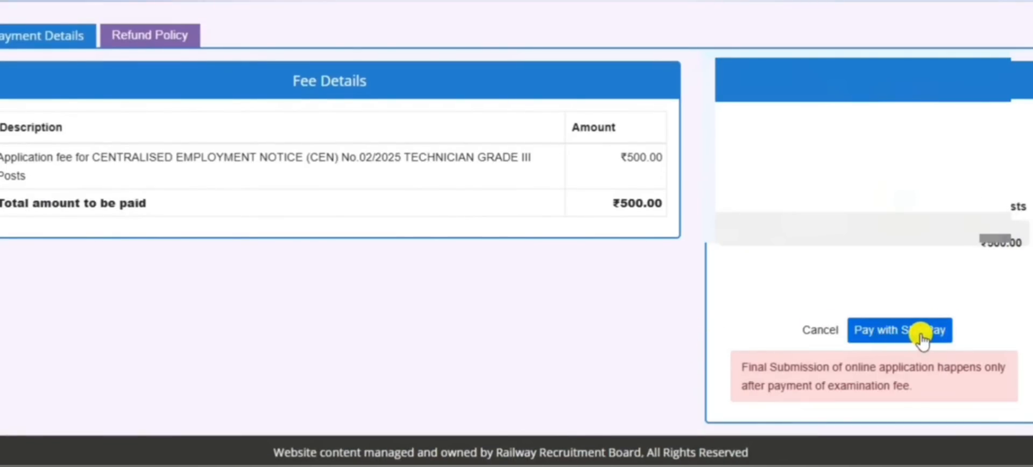
left_click(896, 333)
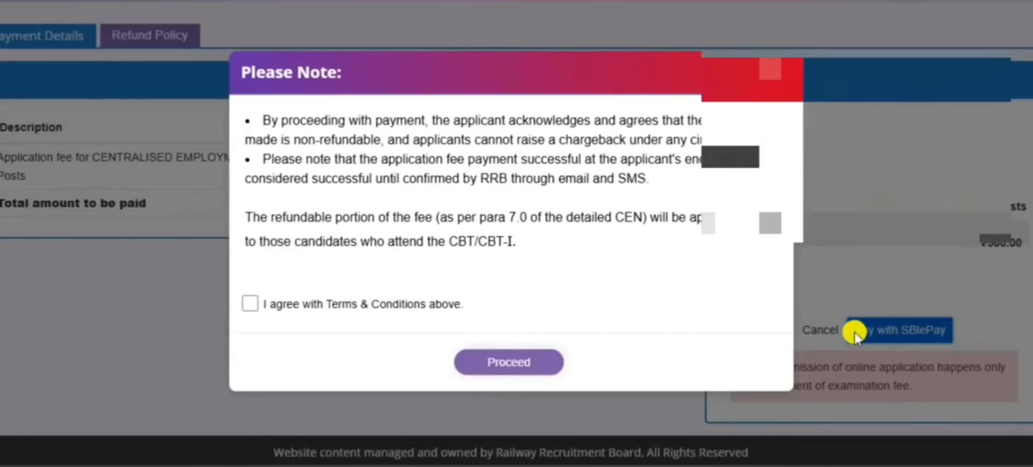
left_click_drag(265, 70, 350, 73)
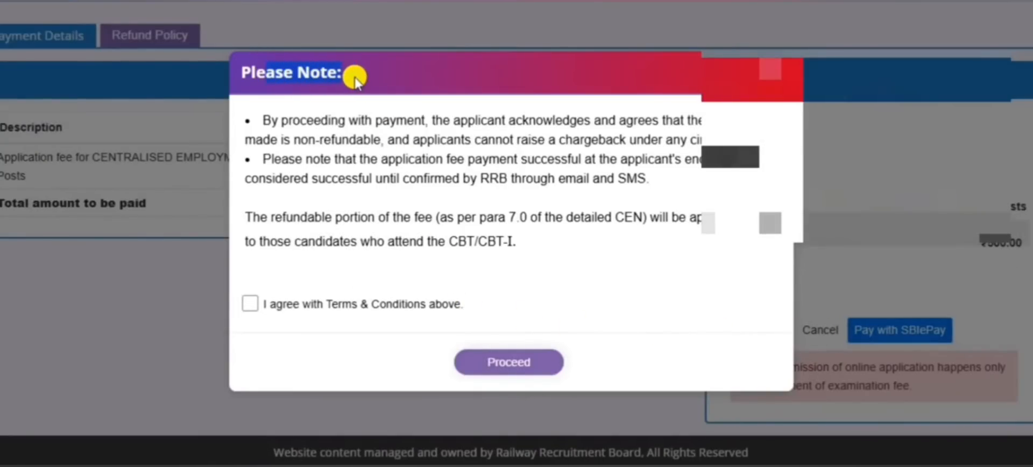
left_click(250, 304)
left_click(523, 370)
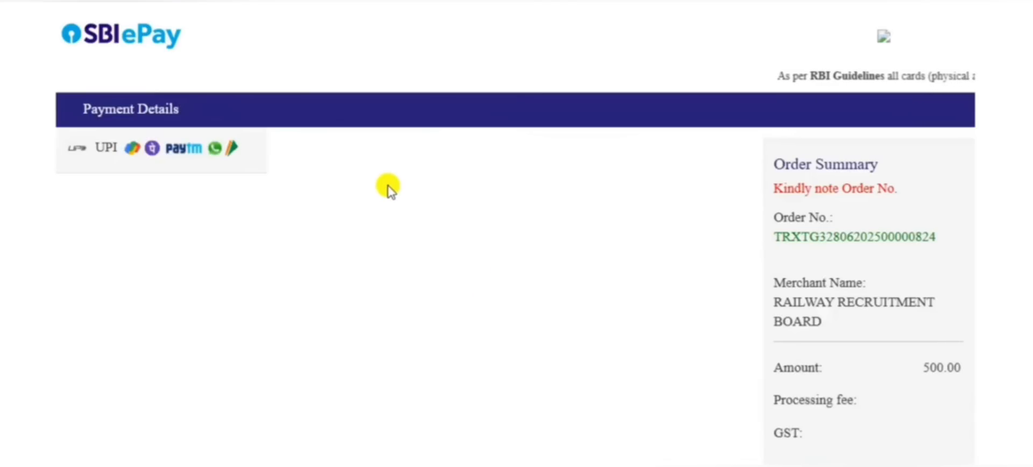
scroll(383, 187, "down", 1)
scroll(383, 186, "down", 2)
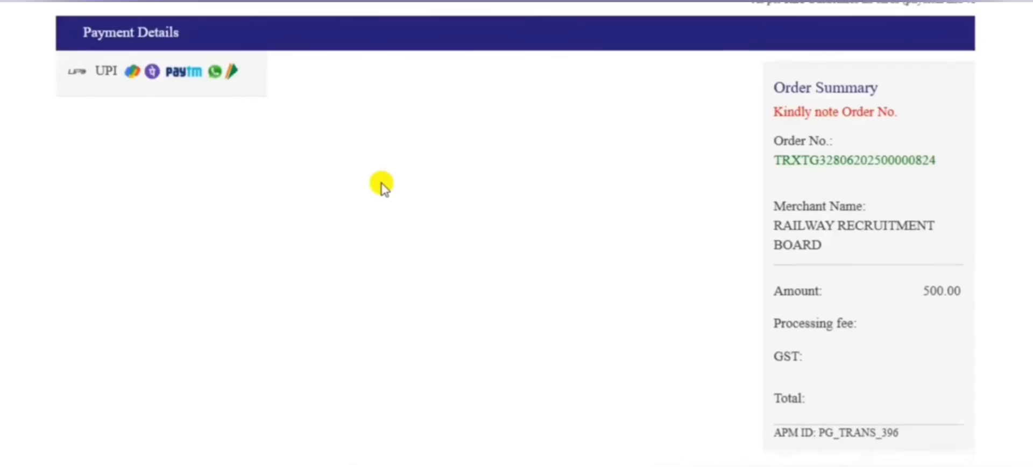